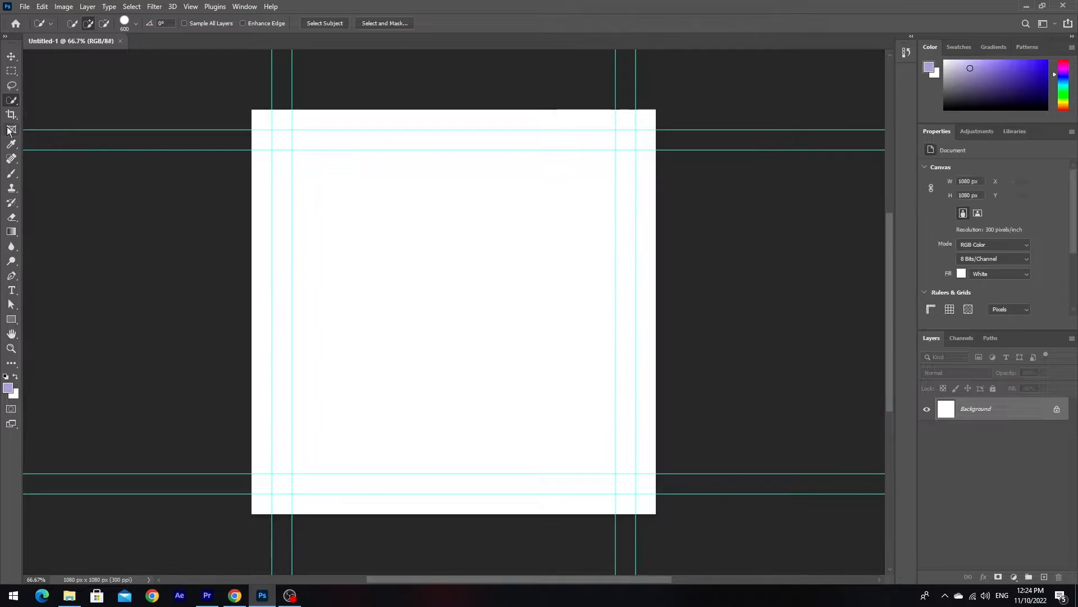
Open all the winter source images together, leaving the files without an embedded profile as they are.
{"action": "left_click", "coordinate": [25, 9]}
{"action": "left_click", "coordinate": [35, 32]}
{"action": "key", "text": "ctrl+a"}
{"action": "left_click", "coordinate": [444, 282]}
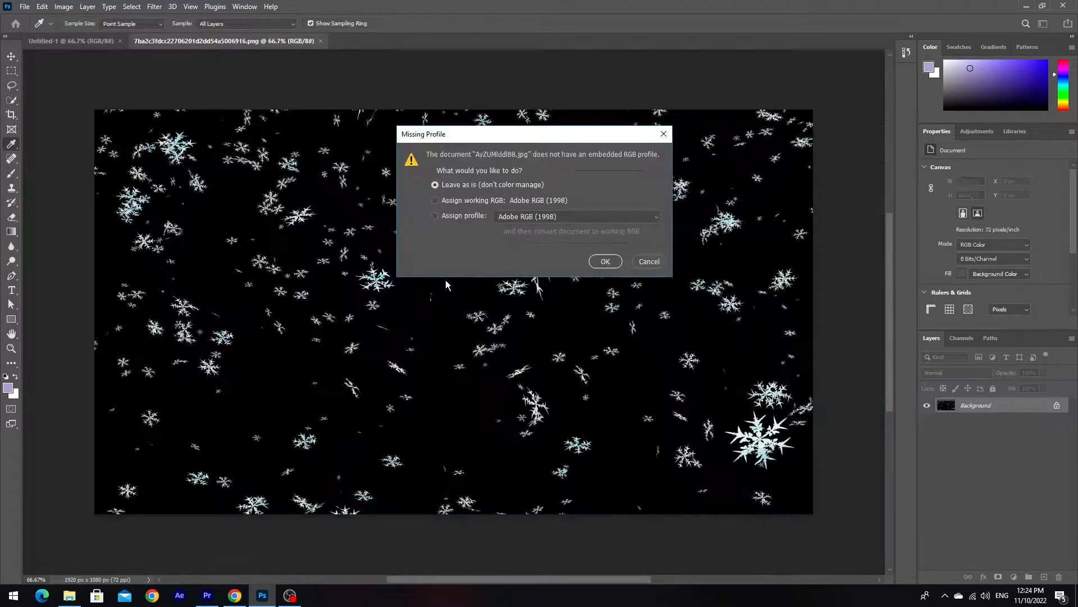
{"action": "key", "text": "Return"}
{"action": "key", "text": "Return"}
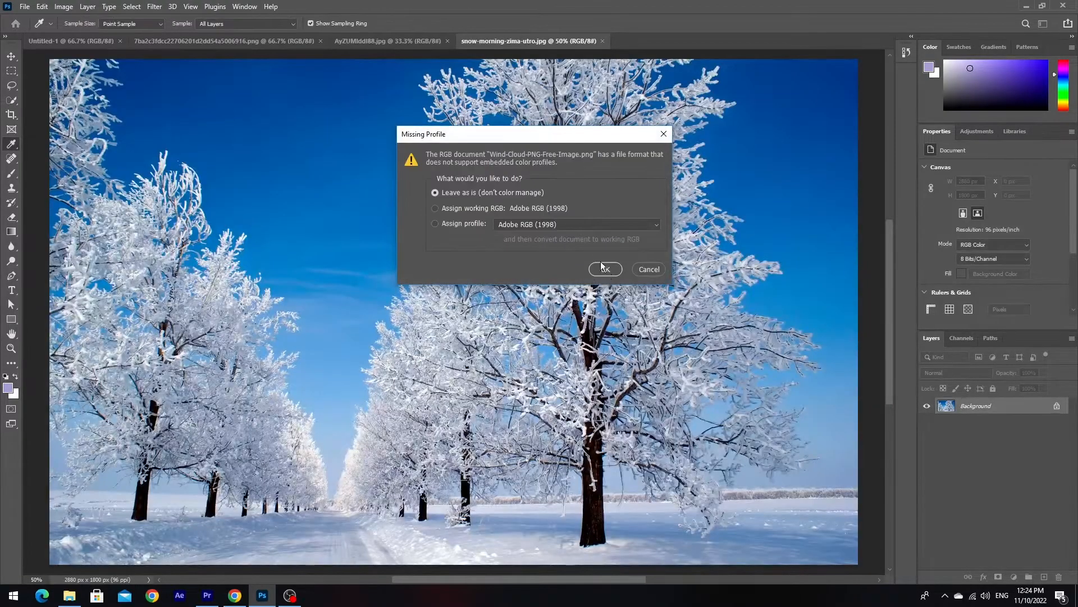
{"action": "left_click", "coordinate": [601, 268]}
{"action": "key", "text": "Return"}
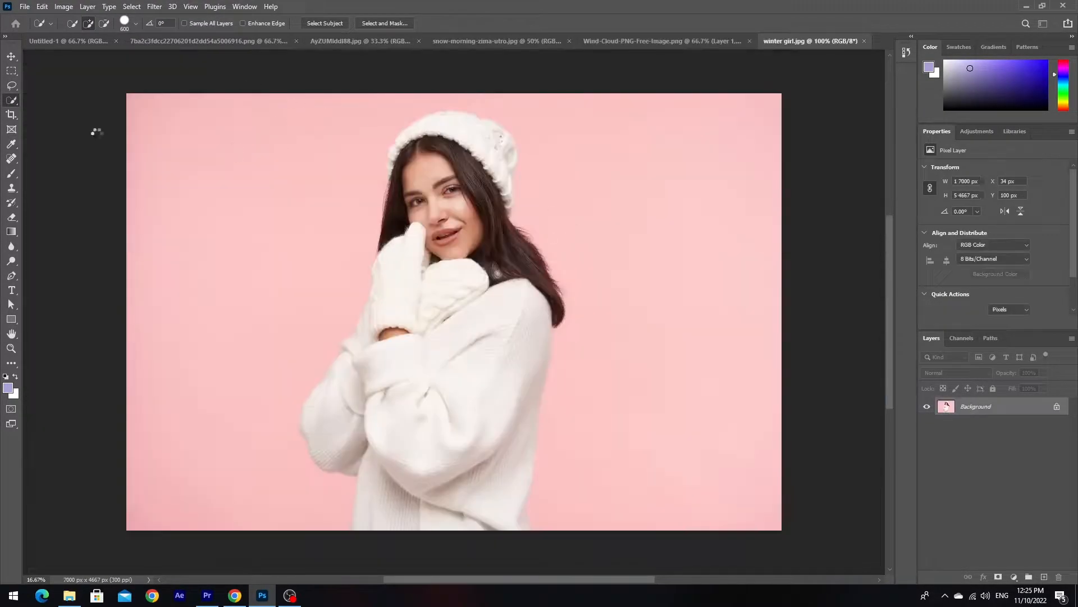
Select the whole woman in winter girl.jpg with the Quick Selection tool, including her hat, hair, gloves and sweater.
{"action": "left_click_drag", "start_coordinate": [445, 188], "coordinate": [427, 488]}
{"action": "left_click_drag", "start_coordinate": [345, 421], "coordinate": [332, 428]}
{"action": "left_click_drag", "start_coordinate": [472, 185], "coordinate": [450, 163]}
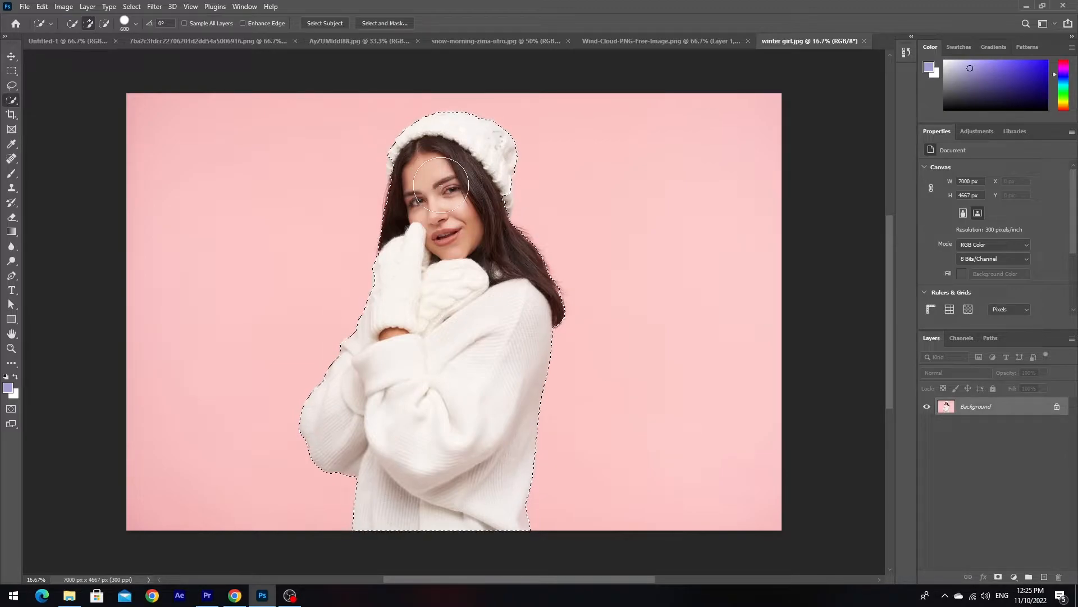
{"action": "scroll", "coordinate": [429, 197], "scroll_direction": "up", "scroll_amount": 2}
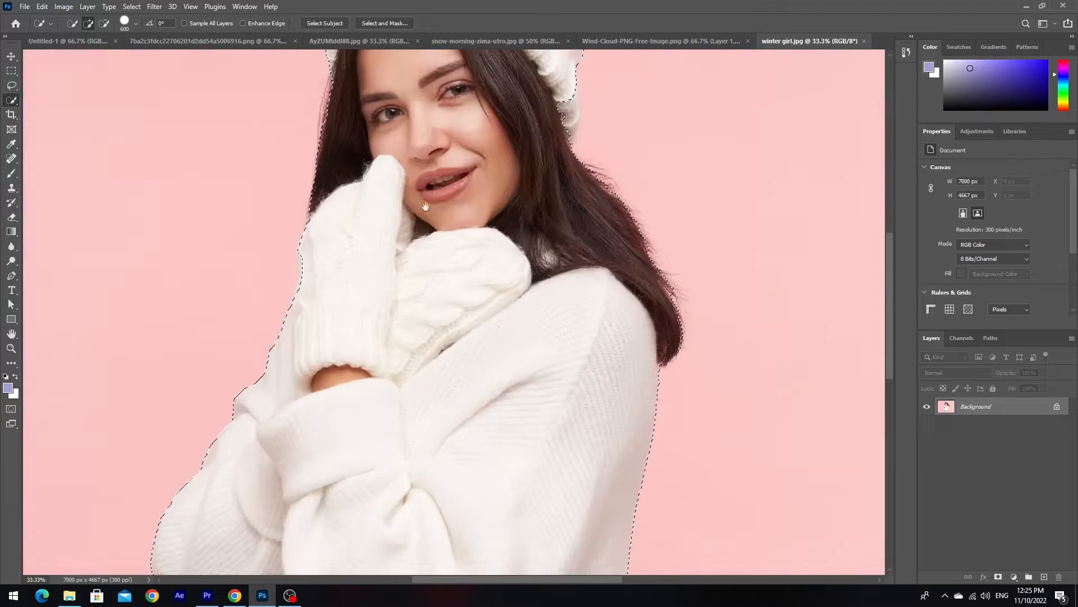
{"action": "left_click_drag", "start_coordinate": [416, 164], "coordinate": [386, 325]}
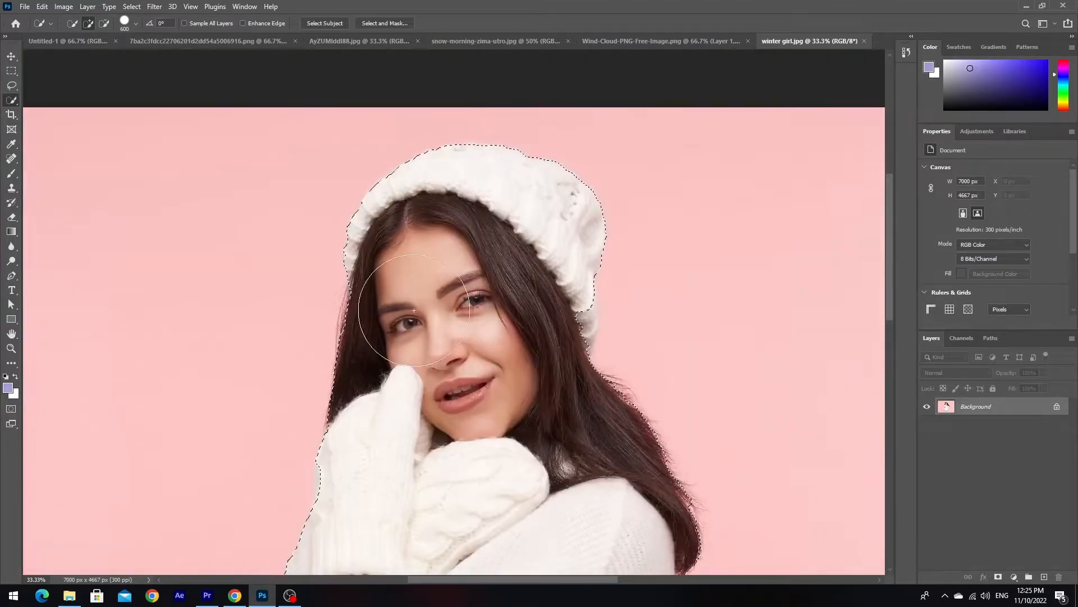
Open the selection in Select and Mask with 37% overlay opacity and brush the missing lower edge of the hat back in.
{"action": "left_click", "coordinate": [400, 24]}
{"action": "left_click_drag", "start_coordinate": [951, 146], "coordinate": [970, 146]}
{"action": "left_click", "coordinate": [10, 83]}
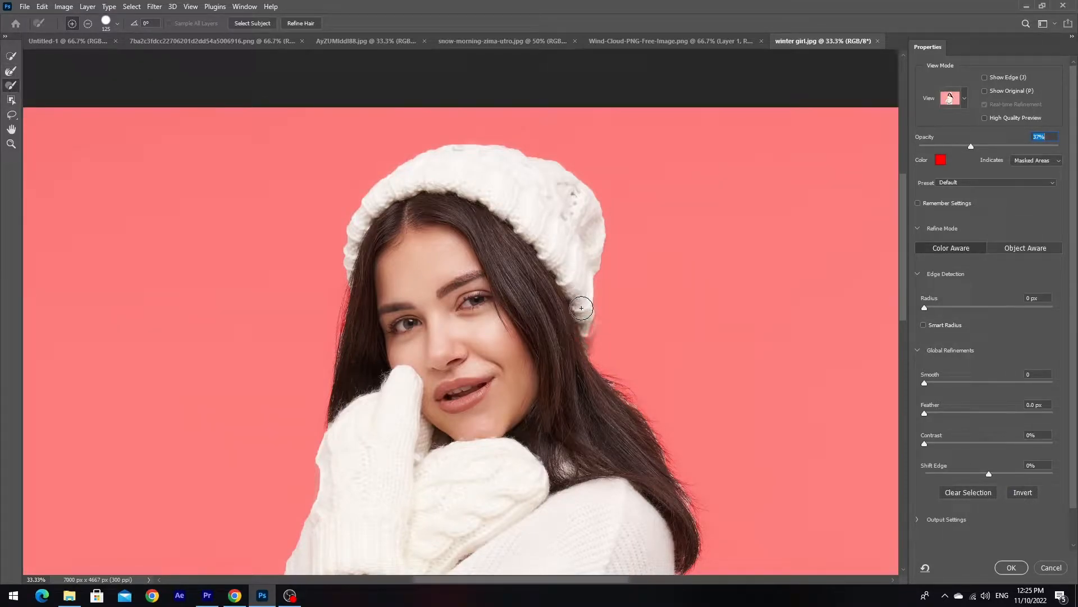
{"action": "left_click", "coordinate": [584, 341]}
Brush along the woman's hair and hat outline with the Refine Edge Brush and apply the refined selection.
{"action": "left_click", "coordinate": [5, 71]}
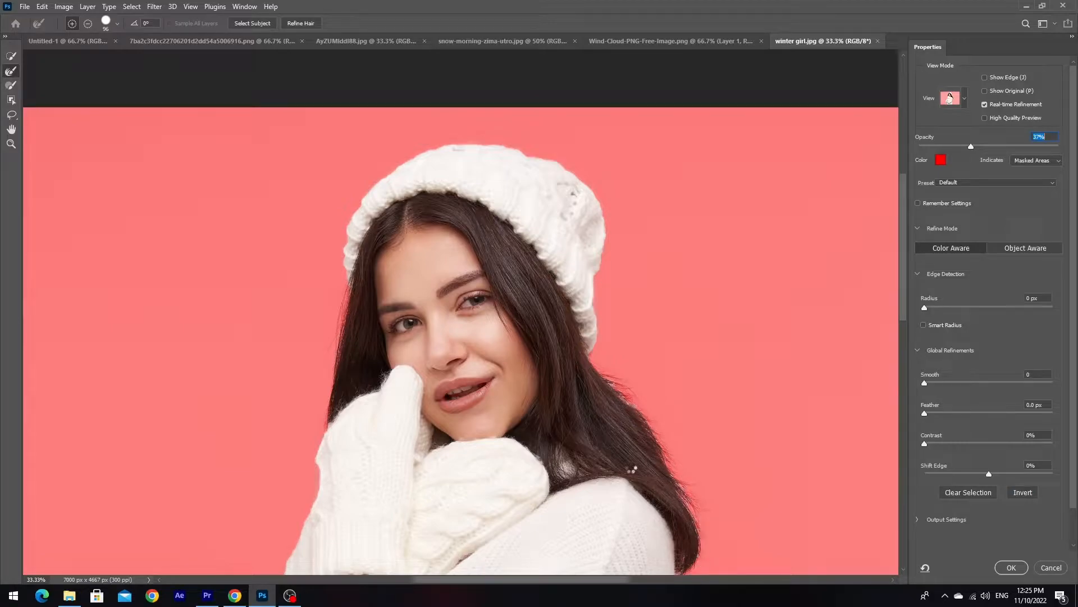
{"action": "left_click_drag", "start_coordinate": [637, 468], "coordinate": [612, 312]}
{"action": "mouse_move", "coordinate": [337, 264]}
{"action": "left_mouse_down"}
{"action": "mouse_move", "coordinate": [360, 263]}
{"action": "mouse_move", "coordinate": [427, 180]}
{"action": "left_mouse_up"}
{"action": "left_click", "coordinate": [1011, 567]}
Copy the selected woman to her own layer and move the cutout into the Untitled-1 document.
{"action": "left_click_drag", "start_coordinate": [575, 161], "coordinate": [426, 298]}
{"action": "key", "text": "ctrl+j"}
{"action": "left_click", "coordinate": [11, 57]}
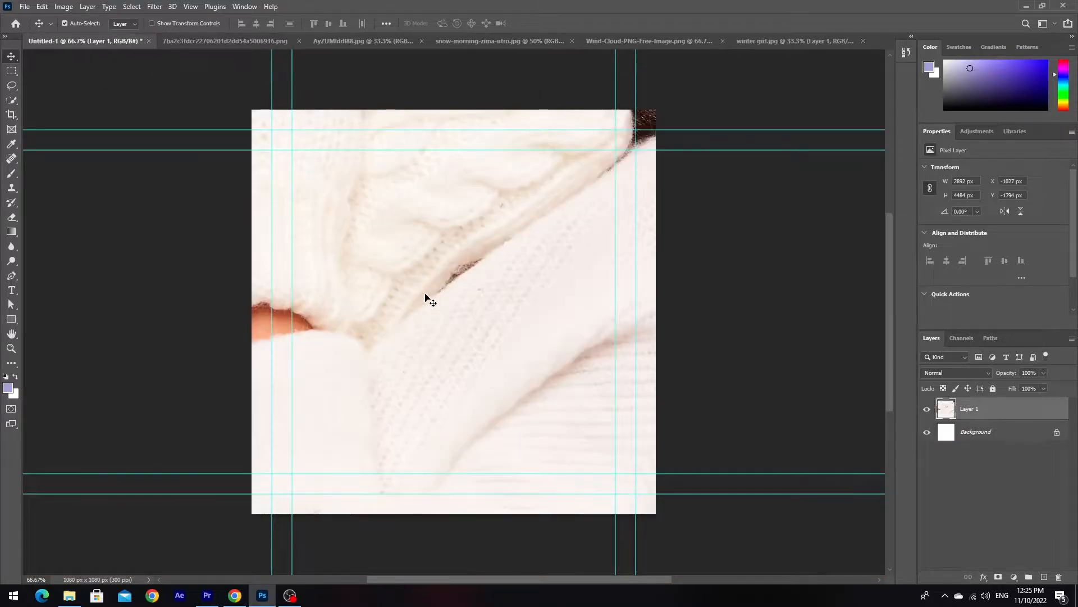
Scale the woman down to about 517 × 802 px and place her against the canvas's lower edge, right of centre.
{"action": "scroll", "coordinate": [428, 296], "scroll_direction": "up", "scroll_amount": 2}
{"action": "scroll", "coordinate": [428, 297], "scroll_direction": "down", "scroll_amount": 5}
{"action": "key", "text": "ctrl+t"}
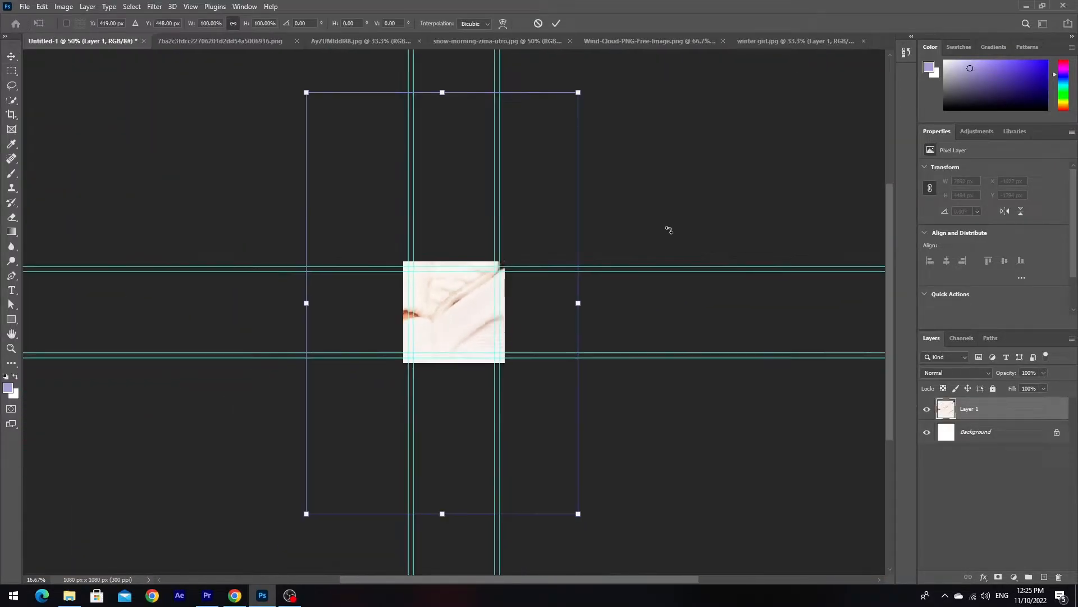
{"action": "left_click_drag", "start_coordinate": [580, 303], "coordinate": [475, 337]}
{"action": "key", "text": "Return"}
{"action": "key", "text": "ctrl+plus"}
{"action": "key", "text": "ctrl+plus"}
{"action": "key", "text": "ctrl+plus"}
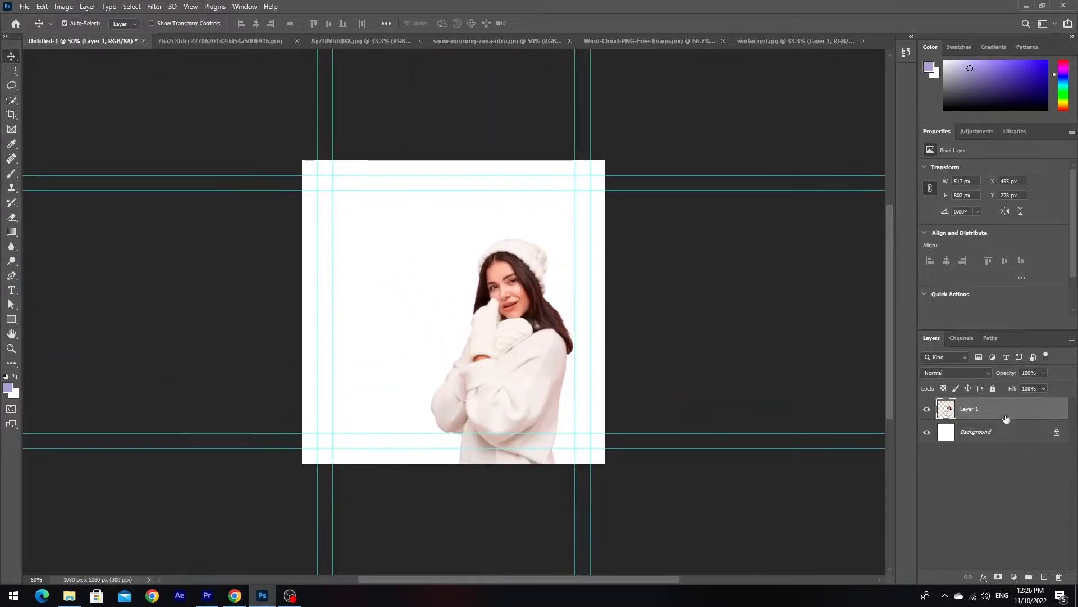
Add a Solid Color fill layer in bright blue #1299df between the white background and the woman.
{"action": "left_click", "coordinate": [999, 430]}
{"action": "left_click", "coordinate": [1015, 577]}
{"action": "left_click", "coordinate": [1031, 382]}
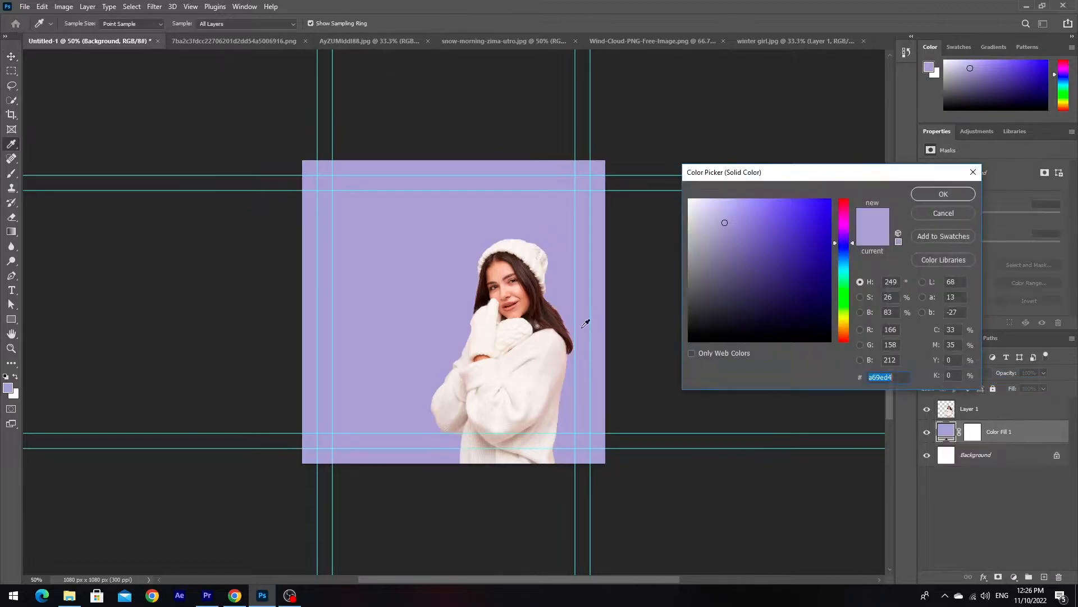
{"action": "mouse_move", "coordinate": [823, 231]}
{"action": "left_mouse_down"}
{"action": "mouse_move", "coordinate": [810, 223]}
{"action": "mouse_move", "coordinate": [820, 211]}
{"action": "left_mouse_up"}
{"action": "left_click", "coordinate": [841, 261]}
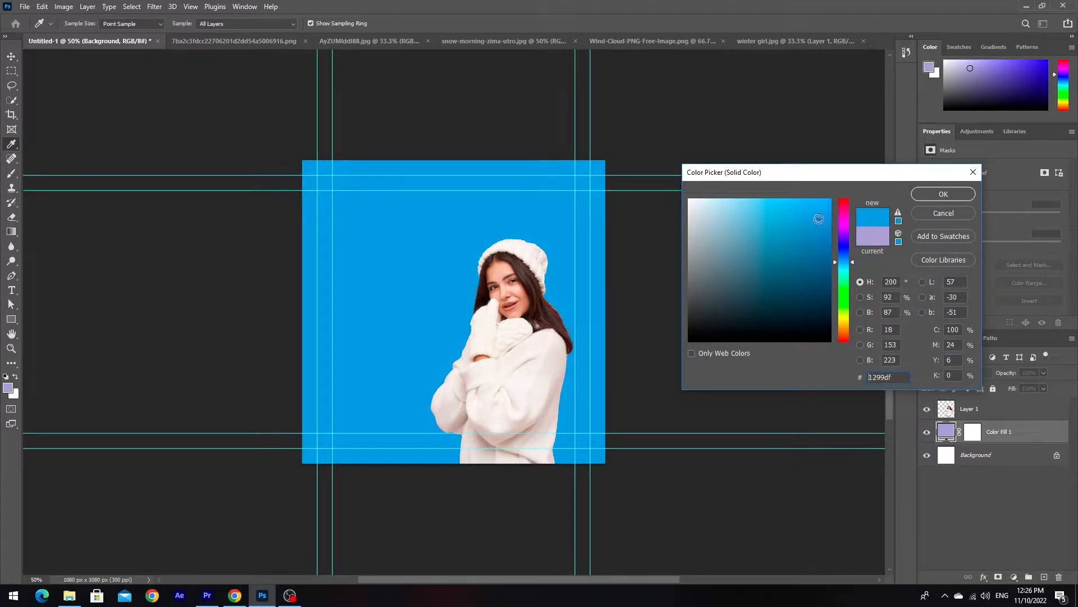
{"action": "left_click", "coordinate": [944, 193]}
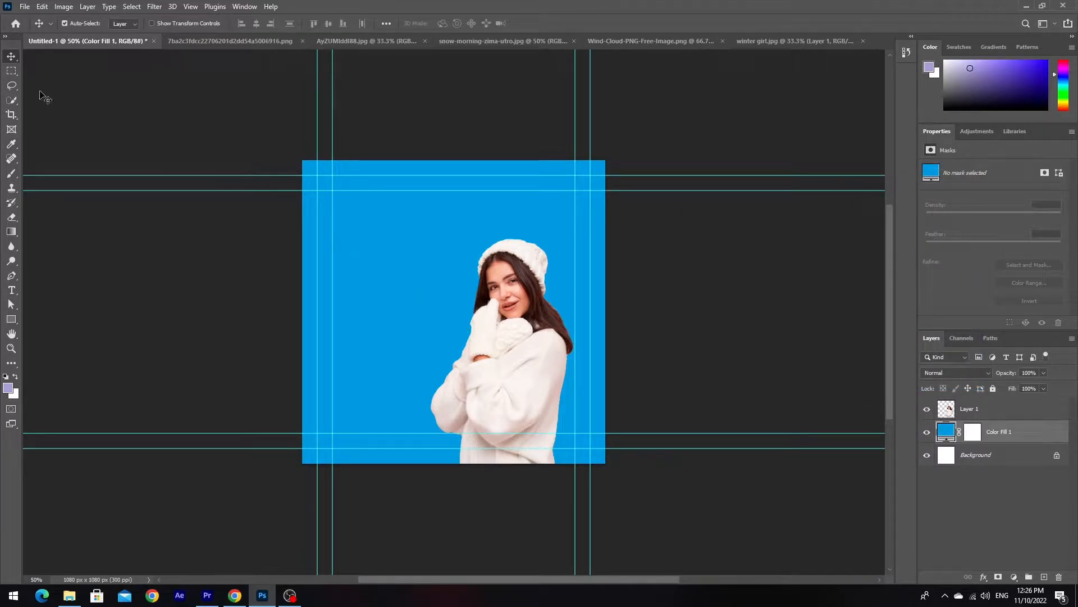
Unlock the snowflake image, bring it into Untitled-1 above the woman, and set its blend mode to Screen.
{"action": "left_click", "coordinate": [198, 38]}
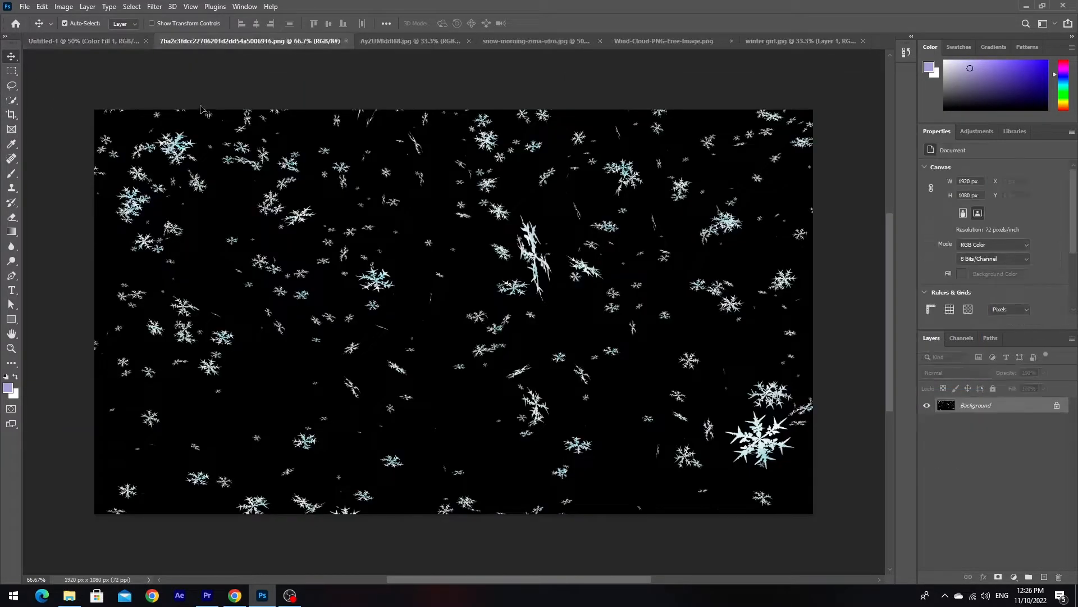
{"action": "left_click", "coordinate": [1058, 404]}
{"action": "mouse_move", "coordinate": [444, 315]}
{"action": "left_mouse_down"}
{"action": "mouse_move", "coordinate": [450, 322]}
{"action": "mouse_move", "coordinate": [88, 40]}
{"action": "mouse_move", "coordinate": [425, 319]}
{"action": "left_mouse_up"}
{"action": "left_click_drag", "start_coordinate": [1001, 436], "coordinate": [969, 388]}
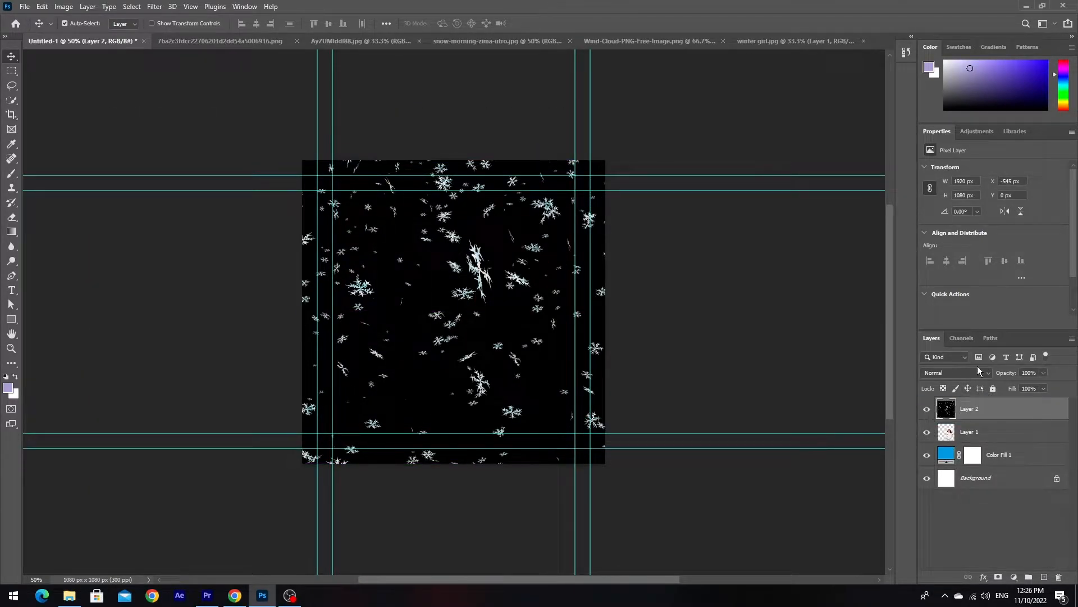
{"action": "left_click", "coordinate": [983, 373]}
{"action": "left_click", "coordinate": [968, 398]}
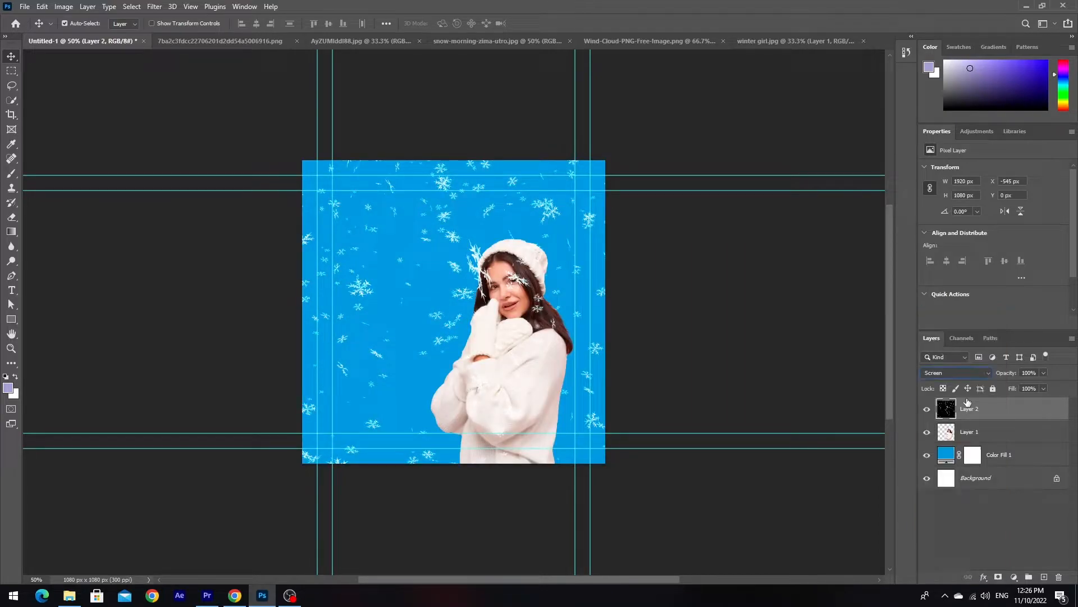
{"action": "key", "text": "ctrl+y"}
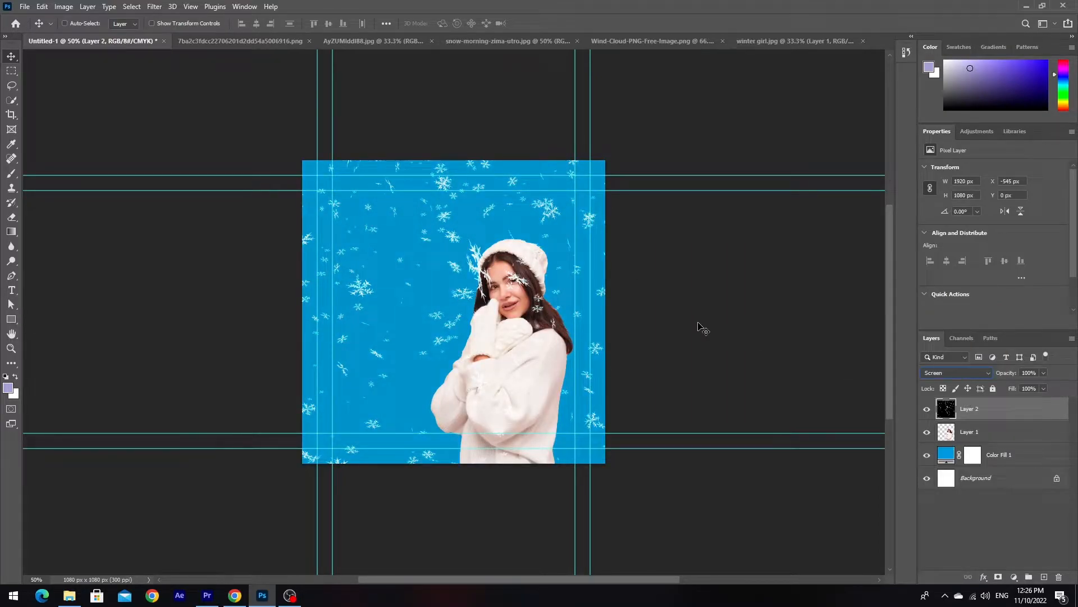
{"action": "key", "text": "ctrl+y"}
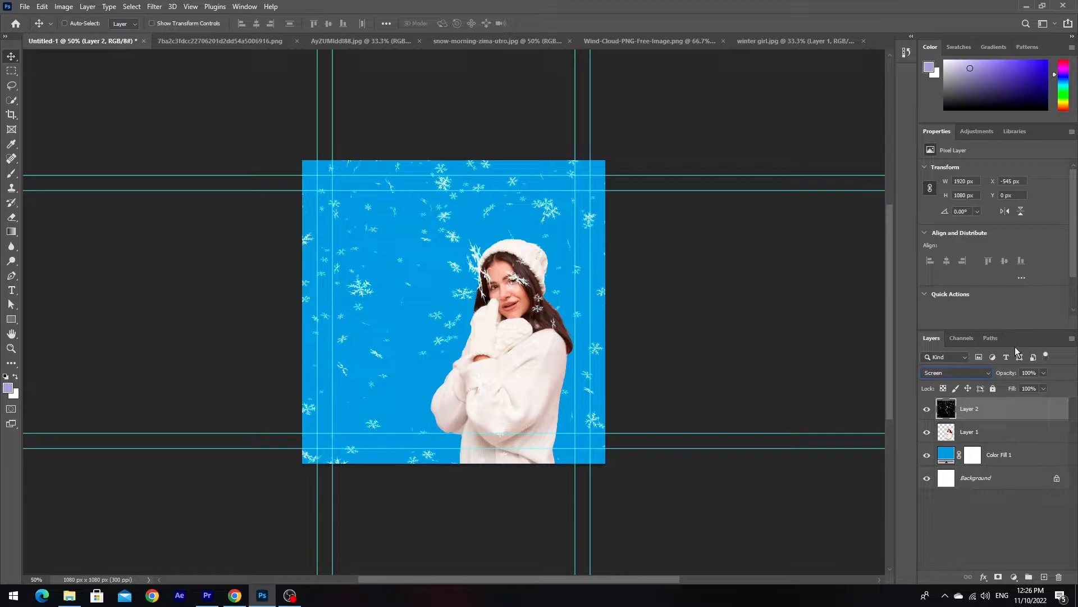
{"action": "key", "text": "ctrl+minus"}
{"action": "key", "text": "ctrl+minus"}
{"action": "key", "text": "ctrl+minus"}
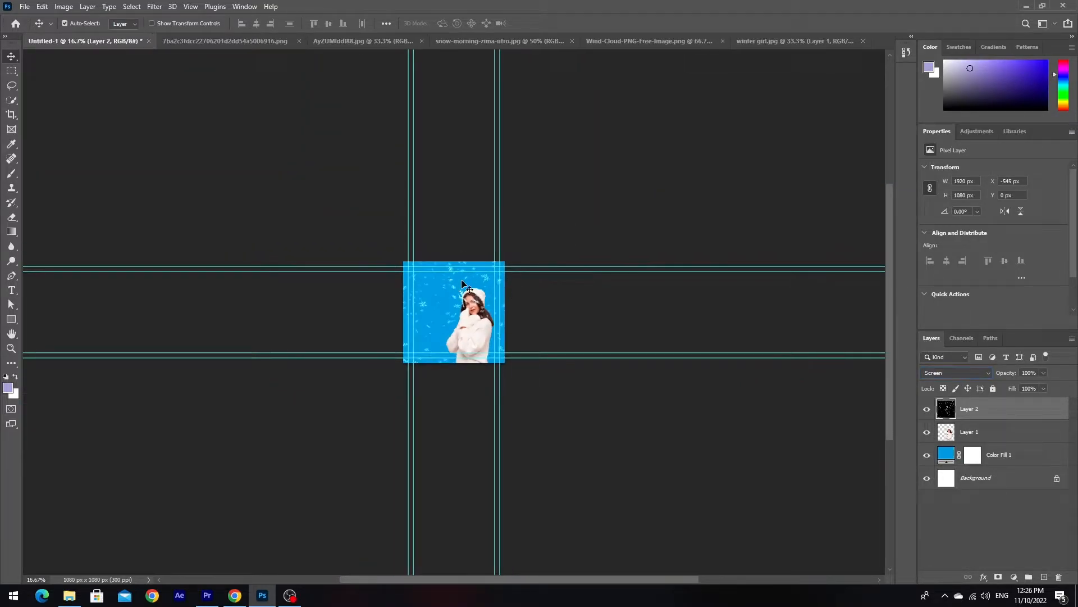
{"action": "key", "text": "ctrl+plus"}
{"action": "key", "text": "ctrl+plus"}
{"action": "key", "text": "ctrl+plus"}
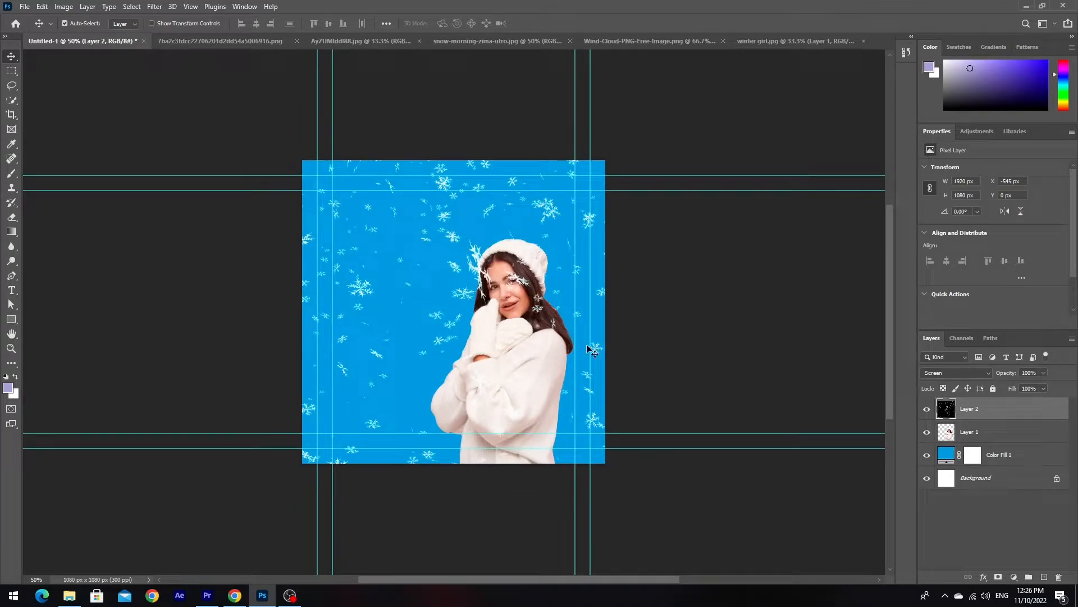
Close the snowflake source image, unlock the round-flake snow image and bring it into Untitled-1 as the topmost layer.
{"action": "left_click", "coordinate": [257, 41]}
{"action": "left_click", "coordinate": [368, 42]}
{"action": "left_click", "coordinate": [535, 231]}
{"action": "left_click", "coordinate": [1056, 407]}
{"action": "left_click_drag", "start_coordinate": [262, 238], "coordinate": [466, 313]}
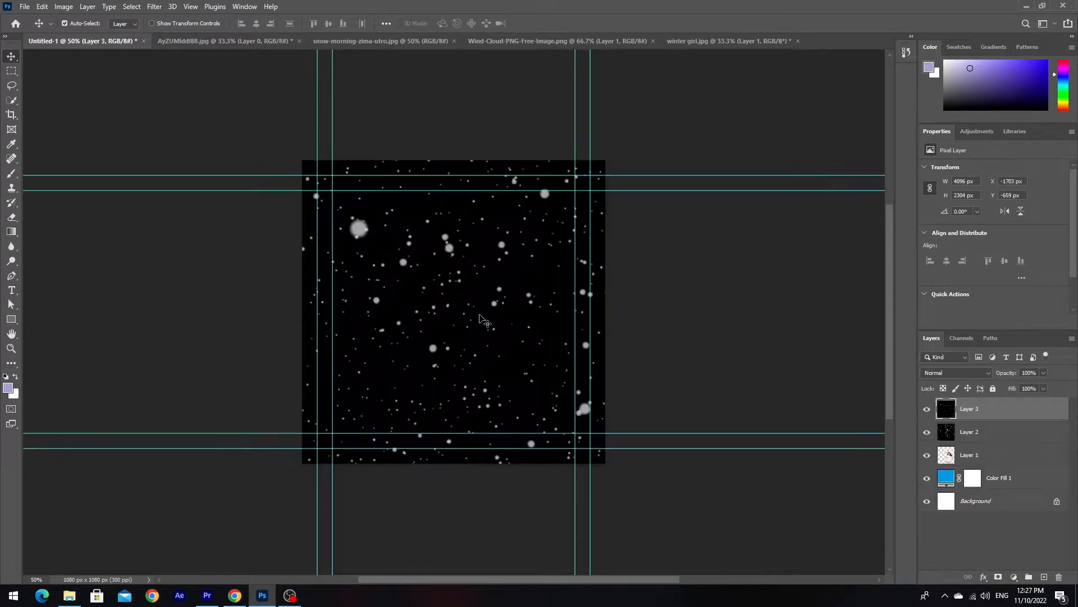
Scale the round-flake snow layer down to about 1989 × 1119 px over the canvas and set its blend mode to Screen.
{"action": "key", "text": "ctrl+t"}
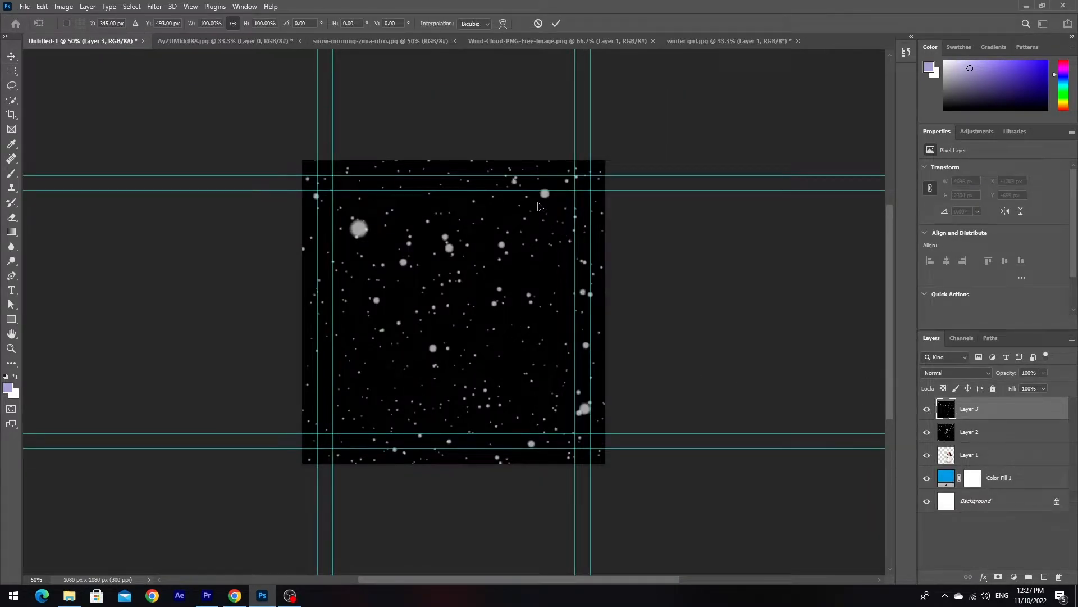
{"action": "key", "text": "ctrl+minus"}
{"action": "left_click_drag", "start_coordinate": [424, 101], "coordinate": [459, 210]}
{"action": "key", "text": "Return"}
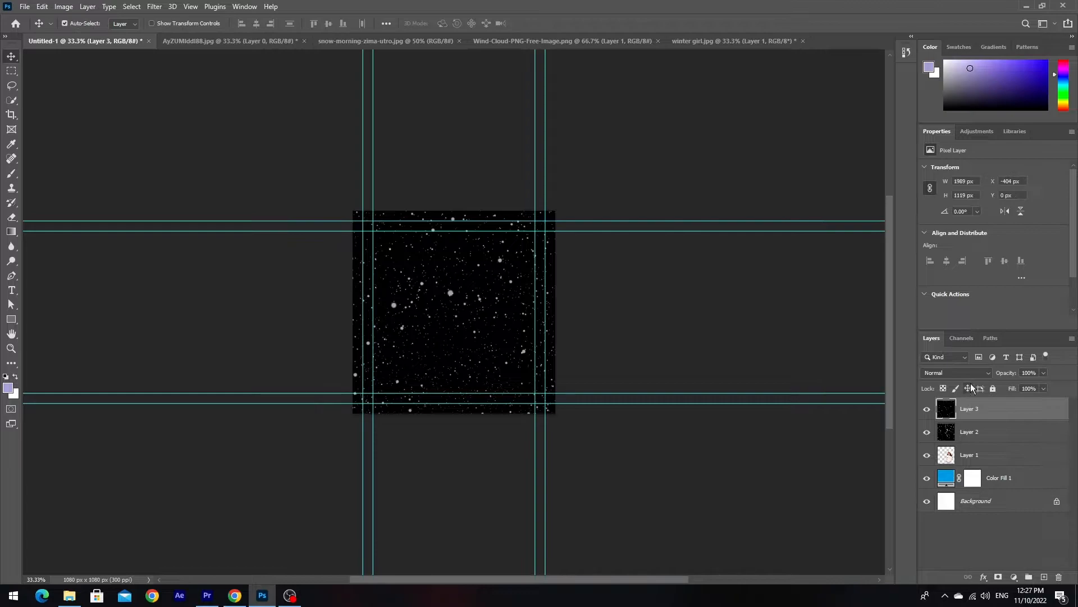
{"action": "left_click", "coordinate": [958, 372]}
{"action": "left_click", "coordinate": [956, 397]}
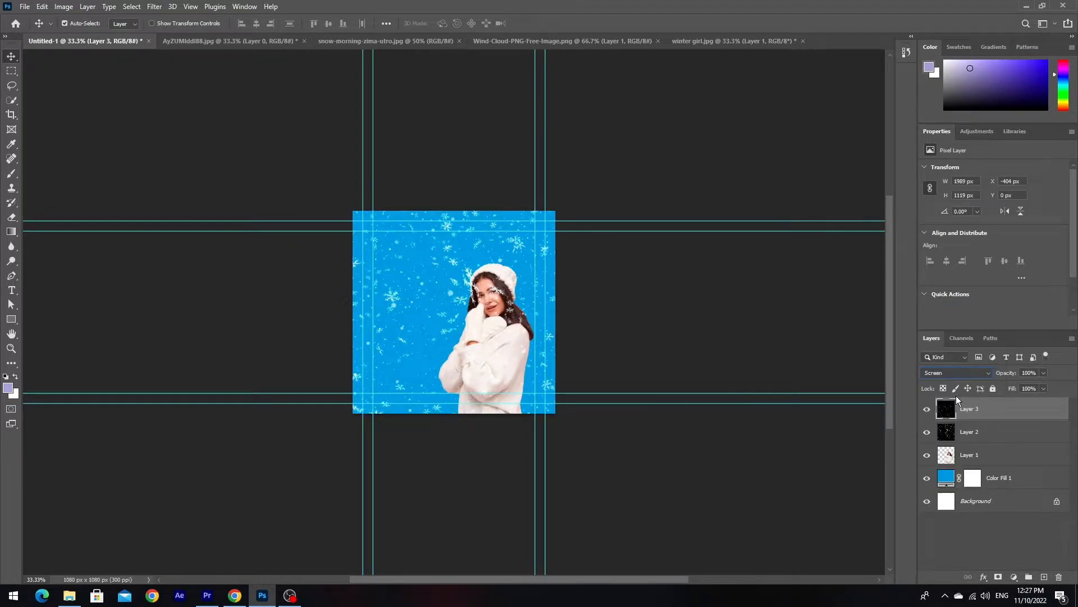
Add a layer mask to Layer 2 and paint black with a soft 0% hardness brush to hide snowflakes over the woman's face.
{"action": "left_click", "coordinate": [970, 432]}
{"action": "left_click", "coordinate": [1000, 577]}
{"action": "left_click", "coordinate": [11, 173]}
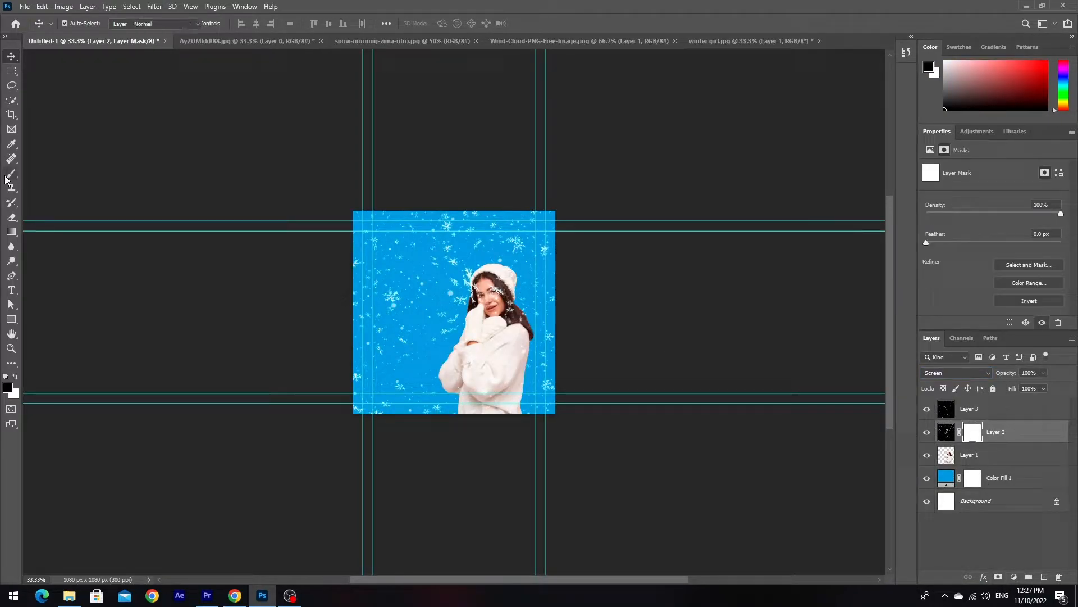
{"action": "right_click", "coordinate": [497, 300]}
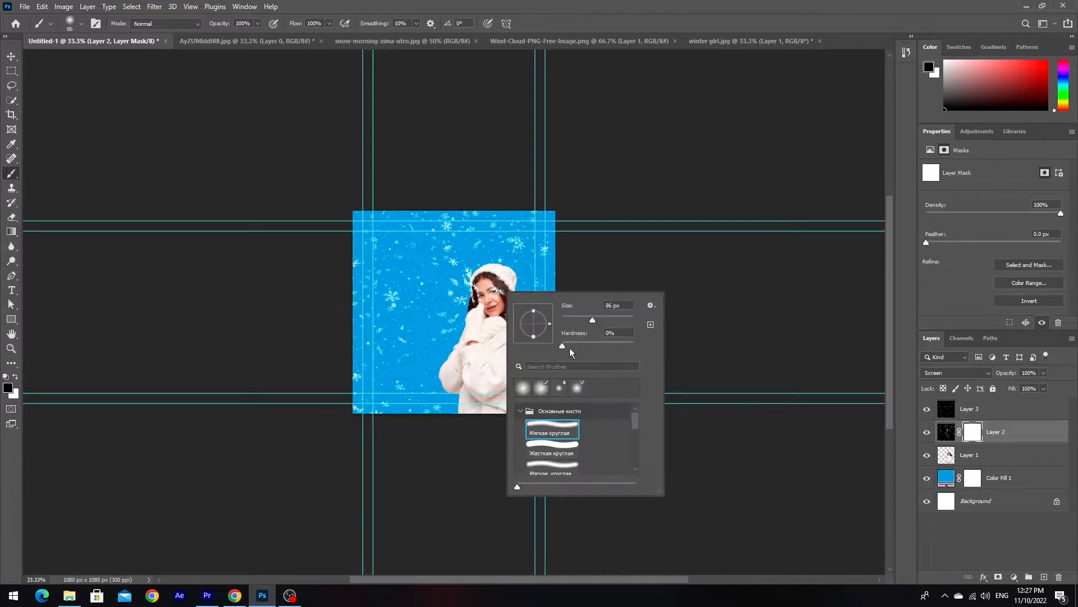
{"action": "key", "text": "Return"}
{"action": "key", "text": "ctrl+plus"}
{"action": "key", "text": "ctrl+plus"}
{"action": "left_click_drag", "start_coordinate": [511, 289], "coordinate": [509, 277]}
{"action": "mouse_move", "coordinate": [556, 324]}
{"action": "left_mouse_down"}
{"action": "mouse_move", "coordinate": [553, 312]}
{"action": "mouse_move", "coordinate": [586, 327]}
{"action": "left_mouse_up"}
{"action": "key", "text": "x"}
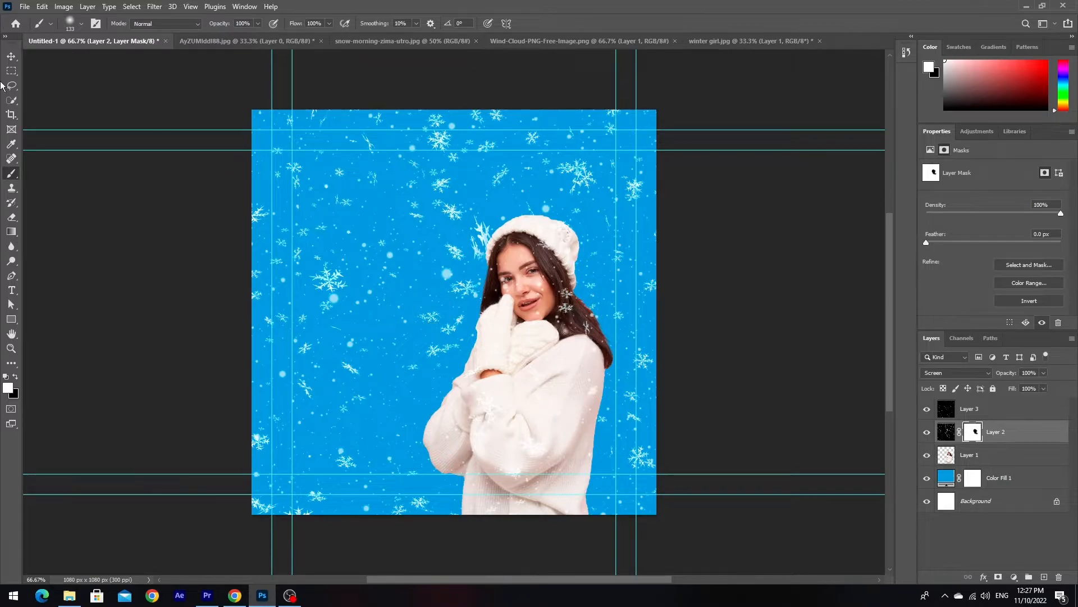
Add a layer mask to Layer 3 and paint black over the woman's face to hide the round snow there.
{"action": "left_click", "coordinate": [991, 410]}
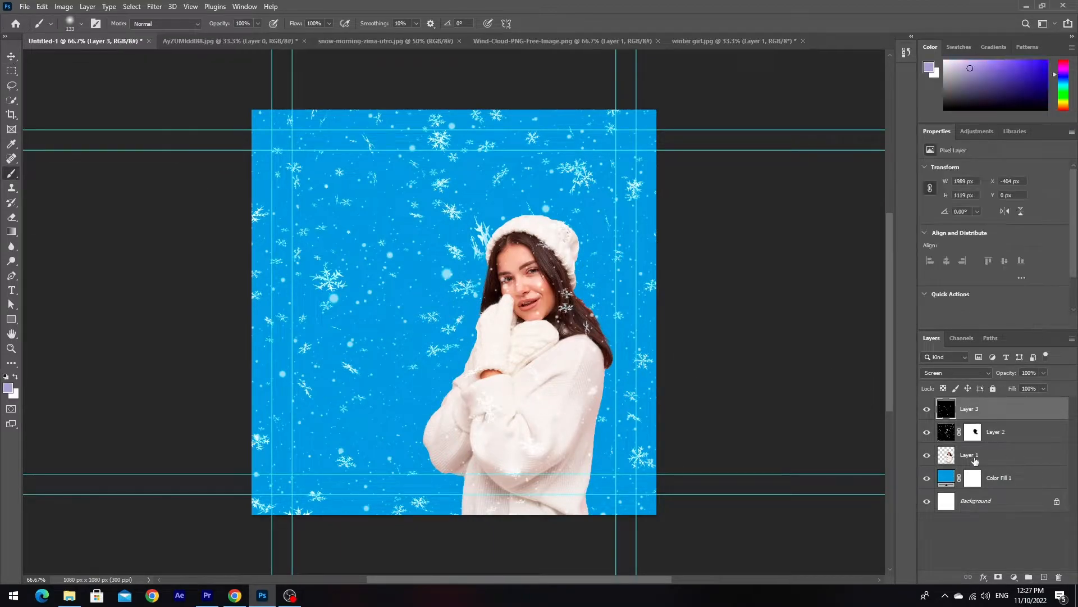
{"action": "left_click", "coordinate": [998, 577]}
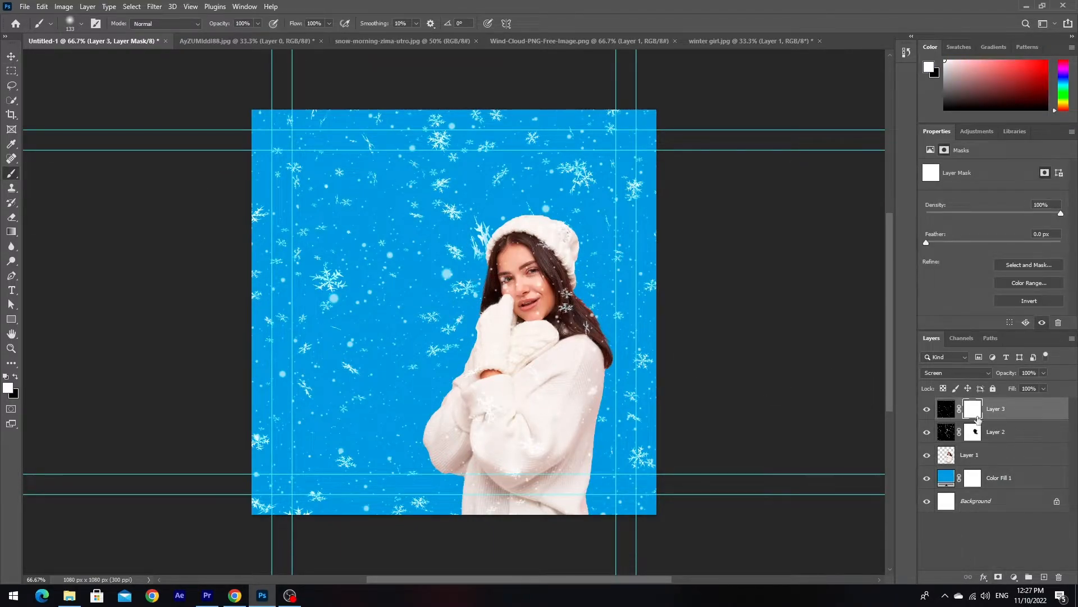
{"action": "key", "text": "x"}
Lower the opacity of the snowflake layer, Layer 2, and set the opacity of Layer 3 to 77%.
{"action": "left_click", "coordinate": [946, 433]}
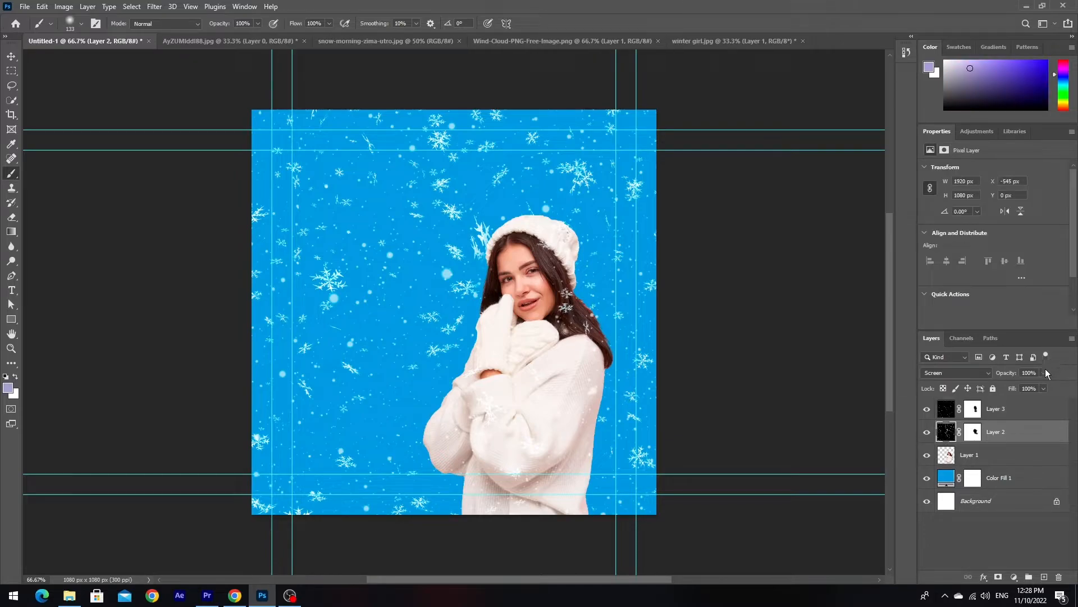
{"action": "left_click_drag", "start_coordinate": [1042, 376], "coordinate": [1023, 386]}
{"action": "left_click", "coordinate": [1026, 420]}
{"action": "left_click", "coordinate": [1022, 408]}
{"action": "left_click_drag", "start_coordinate": [1046, 374], "coordinate": [1031, 385]}
{"action": "key", "text": "v"}
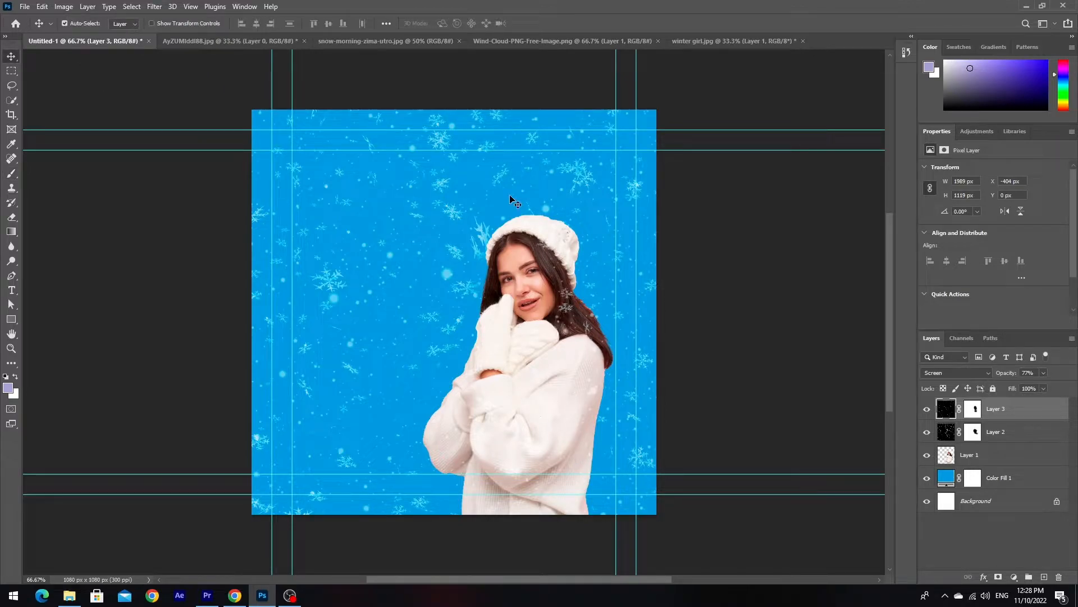
Create a new layer directly above the woman's layer and sample the background's blue as the brush color.
{"action": "left_click", "coordinate": [1048, 462]}
{"action": "left_click", "coordinate": [1044, 577]}
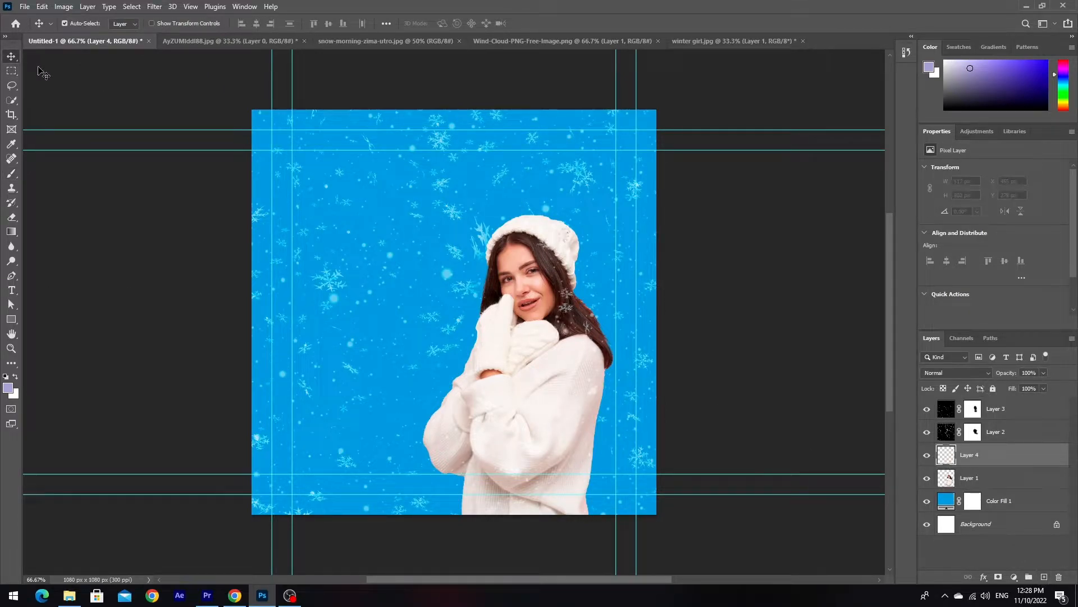
{"action": "left_click", "coordinate": [12, 173]}
{"action": "left_click", "coordinate": [435, 385], "text": "alt"}
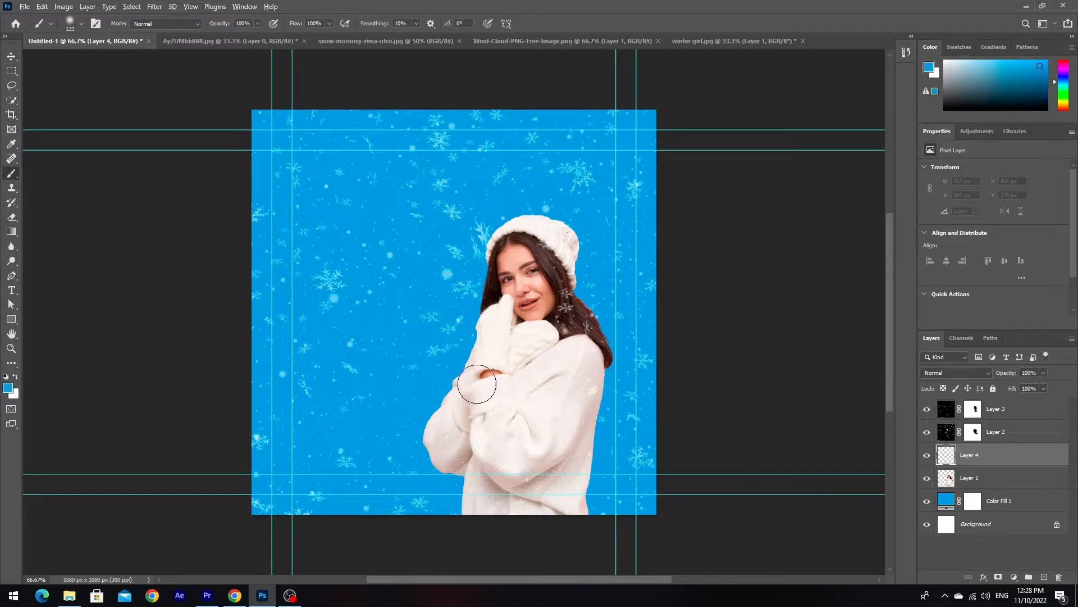
Set the brush opacity to 27% and paint soft blue over the outer edge of the woman's raised glove and forearm.
{"action": "scroll", "coordinate": [570, 358], "scroll_direction": "up", "scroll_amount": 1}
{"action": "scroll", "coordinate": [570, 358], "scroll_direction": "up", "scroll_amount": 1}
{"action": "right_click", "coordinate": [608, 352]}
{"action": "key", "text": "Tab"}
{"action": "key", "text": "Return"}
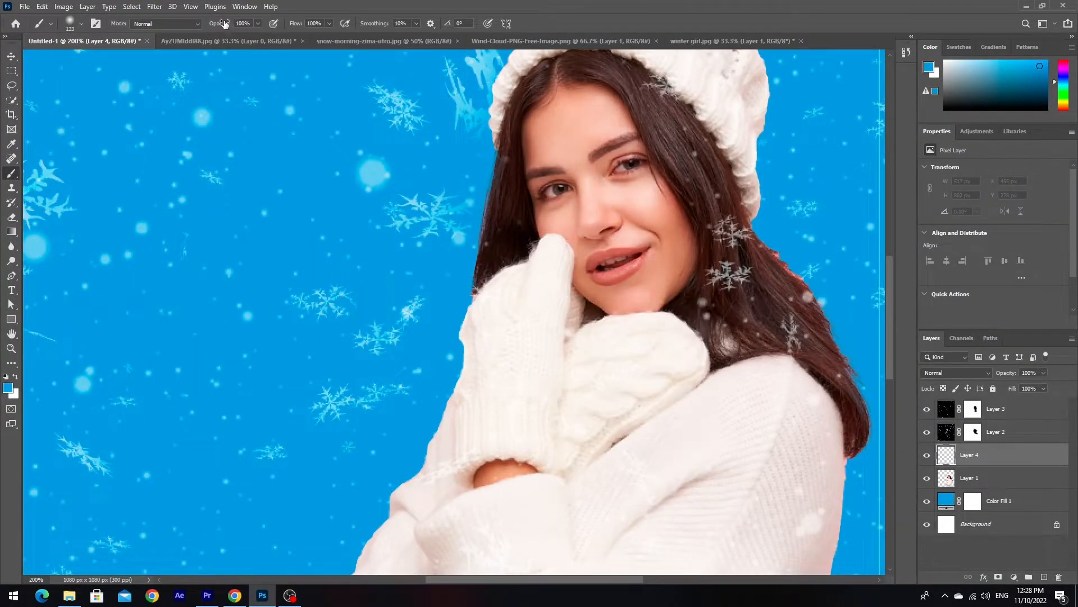
{"action": "left_click_drag", "start_coordinate": [193, 26], "coordinate": [188, 26]}
{"action": "mouse_move", "coordinate": [482, 325]}
{"action": "left_mouse_down"}
{"action": "mouse_move", "coordinate": [393, 393]}
{"action": "mouse_move", "coordinate": [446, 373]}
{"action": "left_mouse_up"}
{"action": "key", "text": "ctrl+z"}
{"action": "left_click_drag", "start_coordinate": [219, 24], "coordinate": [213, 24]}
{"action": "left_click_drag", "start_coordinate": [499, 206], "coordinate": [492, 173]}
Paint the soft blue along the outer edge of the woman's left-hand sleeve, down to the elbow.
{"action": "scroll", "coordinate": [492, 173], "scroll_direction": "down", "scroll_amount": 5}
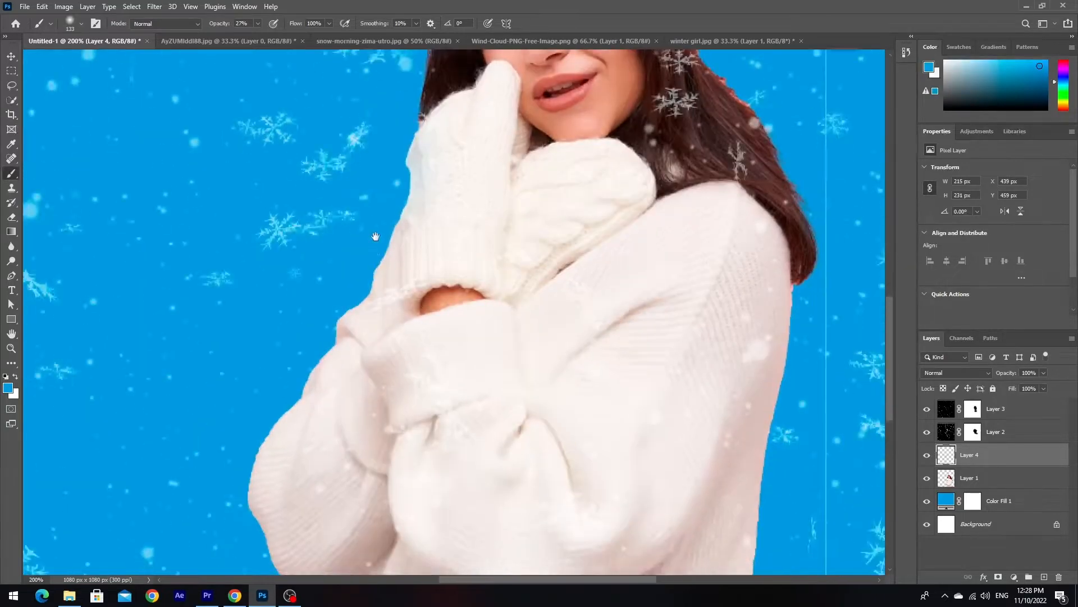
{"action": "scroll", "coordinate": [492, 173], "scroll_direction": "up", "scroll_amount": 5}
{"action": "left_click", "coordinate": [417, 448]}
{"action": "key", "text": "ctrl+z"}
{"action": "left_click_drag", "start_coordinate": [437, 465], "coordinate": [390, 274]}
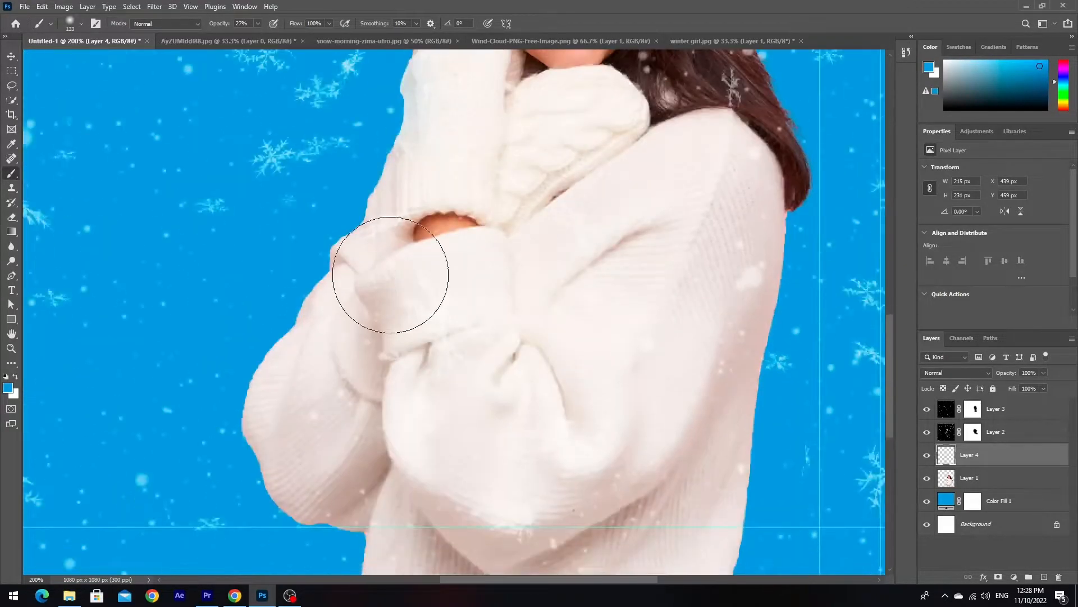
{"action": "mouse_move", "coordinate": [255, 268]}
{"action": "left_mouse_down"}
{"action": "mouse_move", "coordinate": [204, 356]}
{"action": "mouse_move", "coordinate": [236, 449]}
{"action": "left_mouse_up"}
{"action": "left_click_drag", "start_coordinate": [303, 534], "coordinate": [260, 392]}
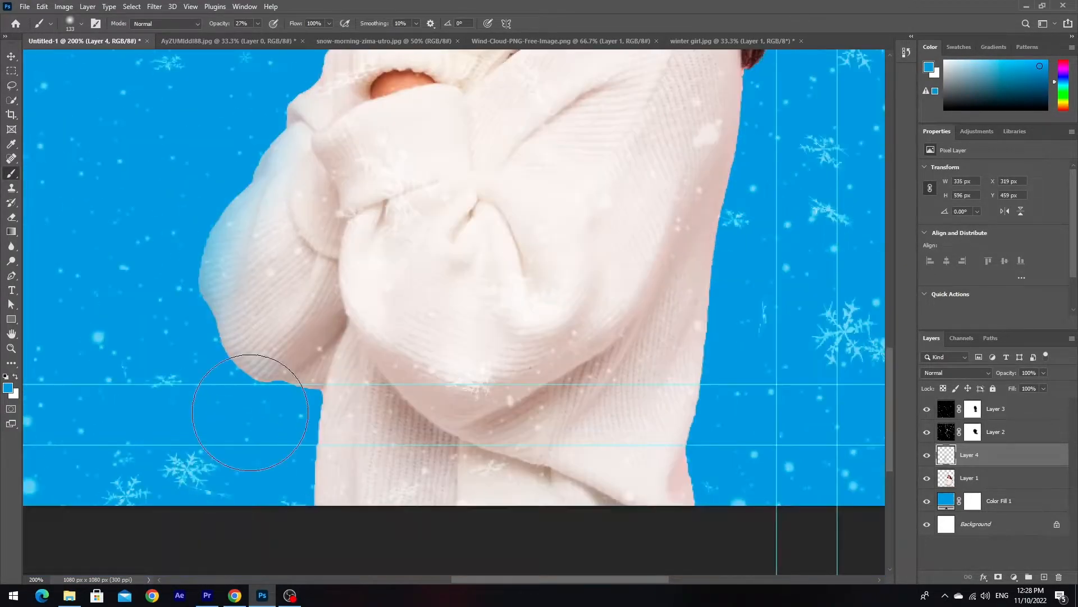
Paint the soft blue along the lower and right edges of the sweater, the shoulder, and the edges of the hair and hat.
{"action": "mouse_move", "coordinate": [705, 331]}
{"action": "left_mouse_down"}
{"action": "mouse_move", "coordinate": [658, 372]}
{"action": "mouse_move", "coordinate": [661, 357]}
{"action": "left_mouse_up"}
{"action": "mouse_move", "coordinate": [721, 308]}
{"action": "left_mouse_down"}
{"action": "mouse_move", "coordinate": [723, 337]}
{"action": "mouse_move", "coordinate": [721, 233]}
{"action": "left_mouse_up"}
{"action": "scroll", "coordinate": [721, 233], "scroll_direction": "down", "scroll_amount": 5}
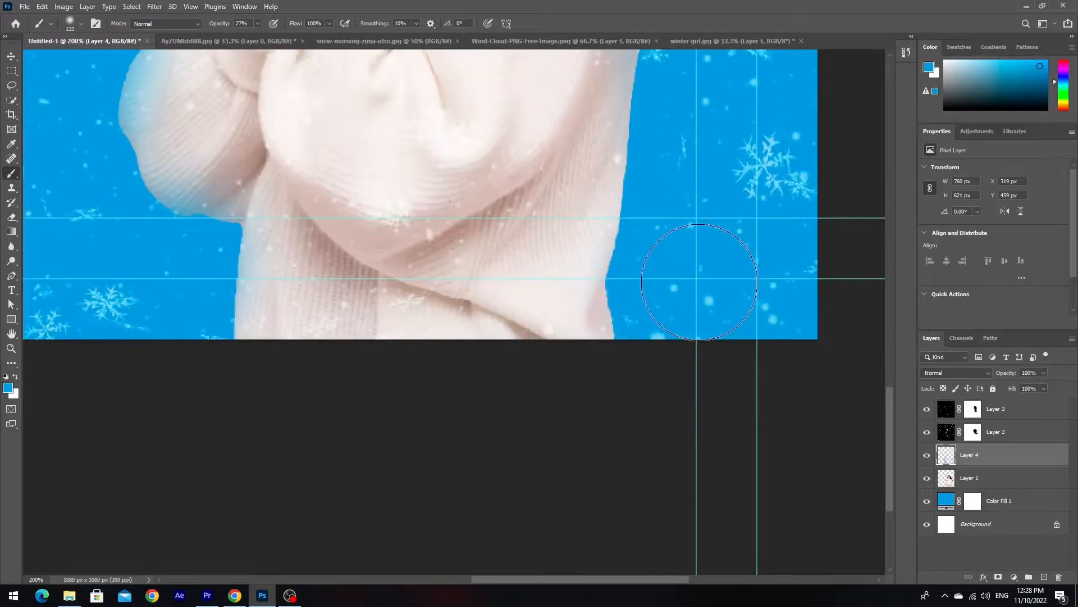
{"action": "scroll", "coordinate": [668, 319], "scroll_direction": "up", "scroll_amount": 9}
{"action": "mouse_move", "coordinate": [519, 242]}
{"action": "left_mouse_down"}
{"action": "mouse_move", "coordinate": [494, 369]}
{"action": "mouse_move", "coordinate": [504, 408]}
{"action": "left_mouse_up"}
{"action": "mouse_move", "coordinate": [590, 354]}
{"action": "left_mouse_down"}
{"action": "mouse_move", "coordinate": [601, 234]}
{"action": "mouse_move", "coordinate": [626, 228]}
{"action": "mouse_move", "coordinate": [578, 193]}
{"action": "mouse_move", "coordinate": [539, 315]}
{"action": "left_mouse_up"}
{"action": "left_click_drag", "start_coordinate": [507, 265], "coordinate": [513, 383]}
{"action": "mouse_move", "coordinate": [542, 138]}
{"action": "left_mouse_down"}
{"action": "mouse_move", "coordinate": [590, 180]}
{"action": "mouse_move", "coordinate": [473, 100]}
{"action": "mouse_move", "coordinate": [486, 161]}
{"action": "left_mouse_up"}
{"action": "mouse_move", "coordinate": [438, 169]}
{"action": "left_mouse_down"}
{"action": "mouse_move", "coordinate": [301, 173]}
{"action": "mouse_move", "coordinate": [240, 308]}
{"action": "mouse_move", "coordinate": [232, 414]}
{"action": "mouse_move", "coordinate": [288, 276]}
{"action": "left_mouse_up"}
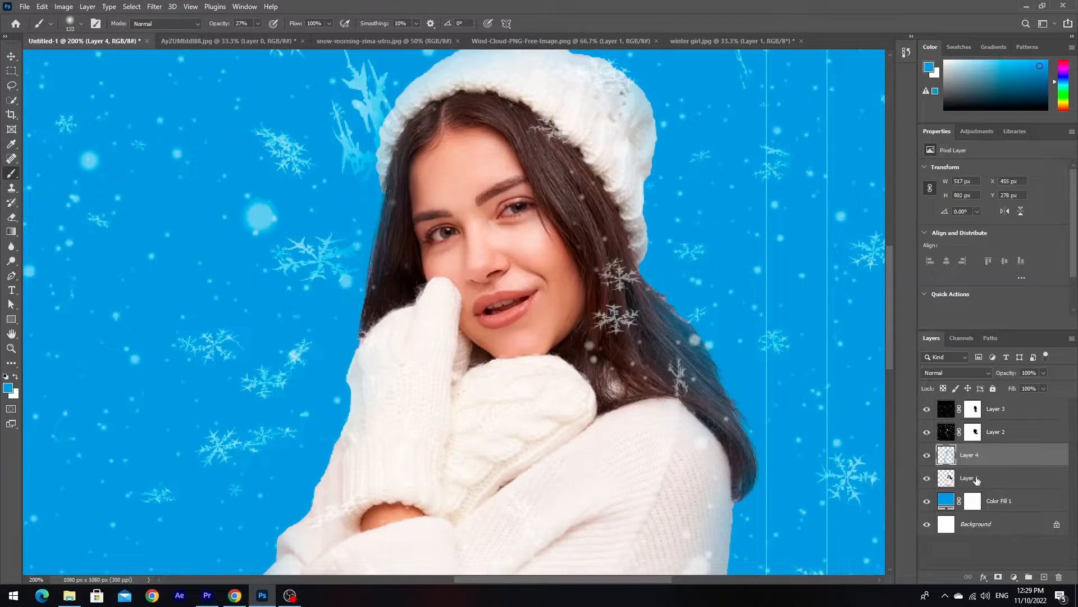
Raise the saturation of the woman's layer, Layer 1, slightly with a Hue/Saturation adjustment.
{"action": "left_click", "coordinate": [978, 479]}
{"action": "scroll", "coordinate": [725, 427], "scroll_direction": "down", "scroll_amount": 4}
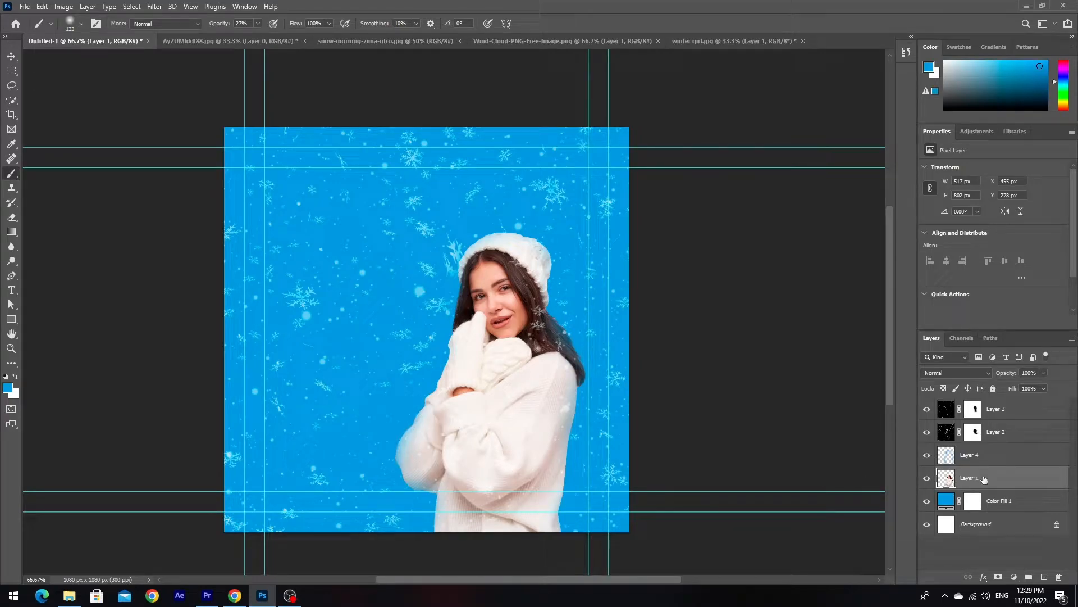
{"action": "key", "text": "ctrl+u"}
{"action": "left_click_drag", "start_coordinate": [505, 113], "coordinate": [757, 104]}
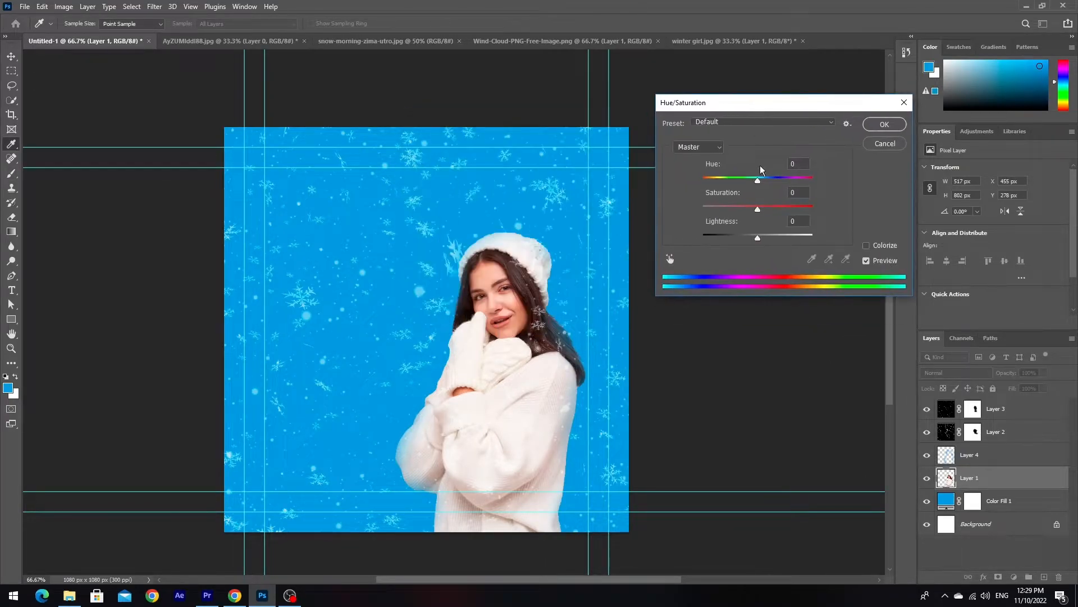
{"action": "left_click_drag", "start_coordinate": [757, 211], "coordinate": [769, 211]}
{"action": "left_click", "coordinate": [891, 127]}
{"action": "key", "text": "b"}
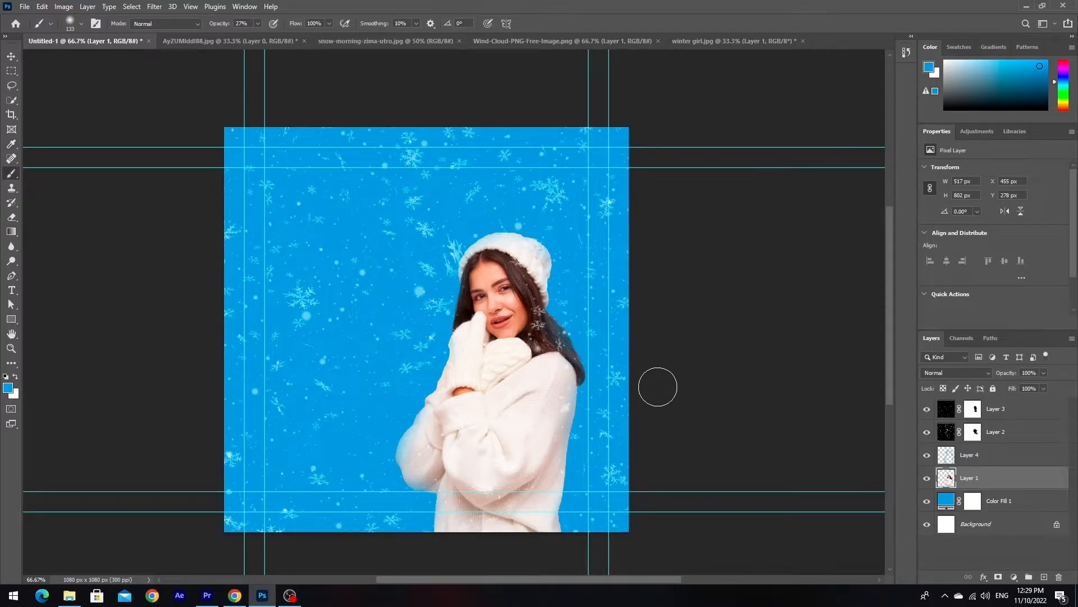
Apply the Sharpen filter to the woman's layer and deselect the layer.
{"action": "left_click", "coordinate": [154, 7]}
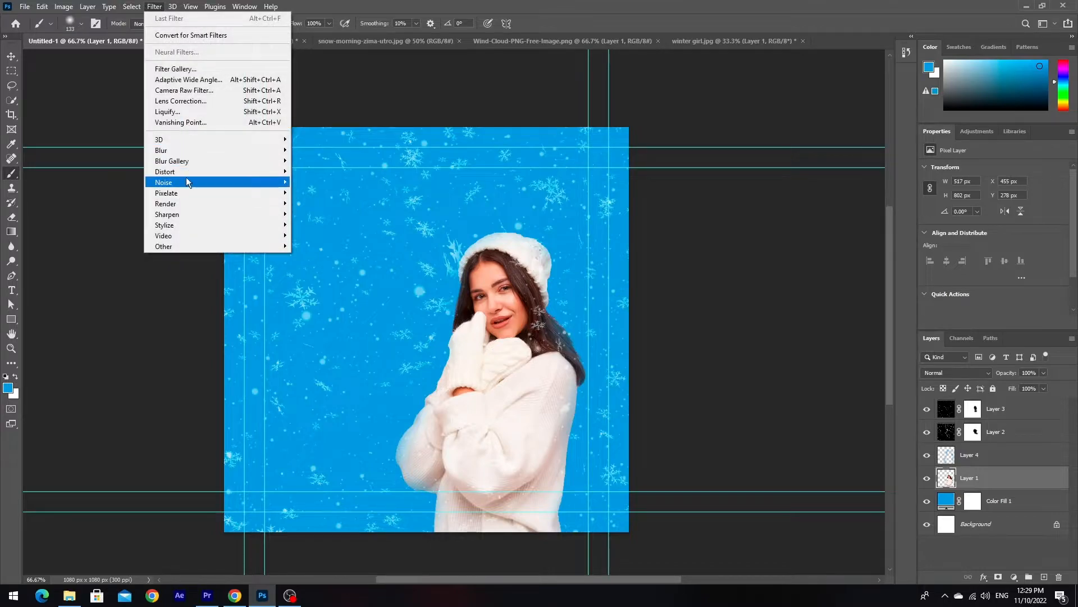
{"action": "mouse_move", "coordinate": [250, 219]}
{"action": "left_click", "coordinate": [322, 224]}
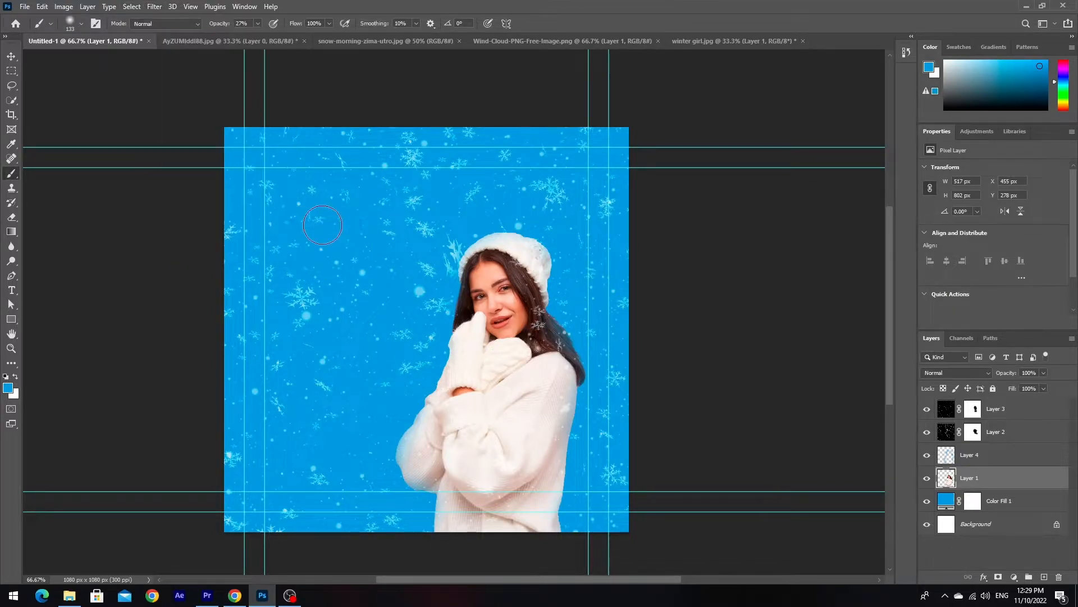
{"action": "left_click", "coordinate": [10, 55]}
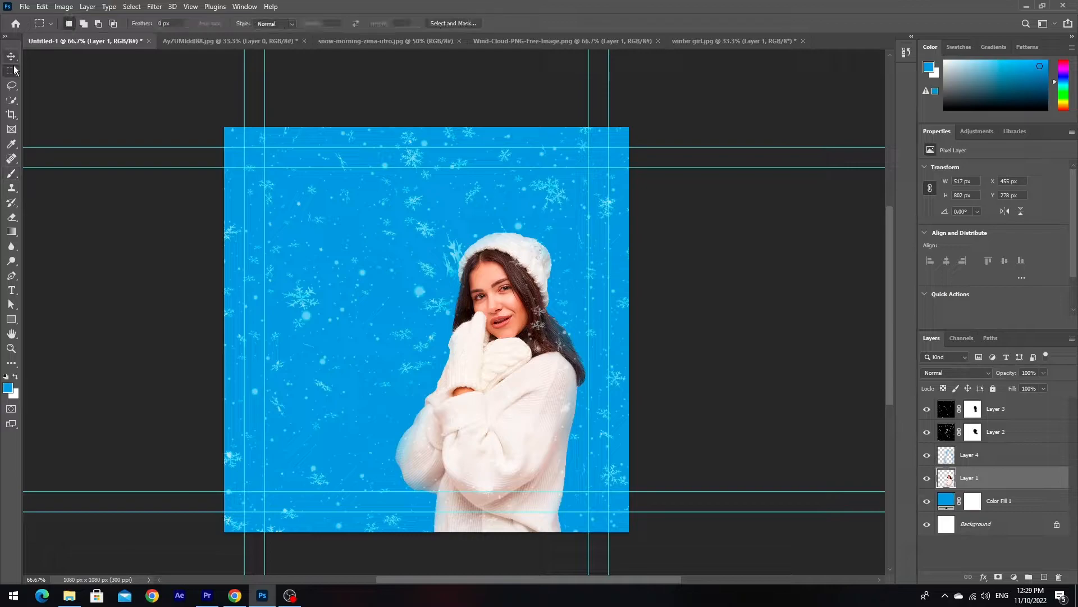
{"action": "left_click", "coordinate": [772, 373]}
{"action": "key", "text": "ctrl+plus"}
{"action": "scroll", "coordinate": [775, 372], "scroll_direction": "down", "scroll_amount": 1}
{"action": "scroll", "coordinate": [775, 372], "scroll_direction": "right", "scroll_amount": 1}
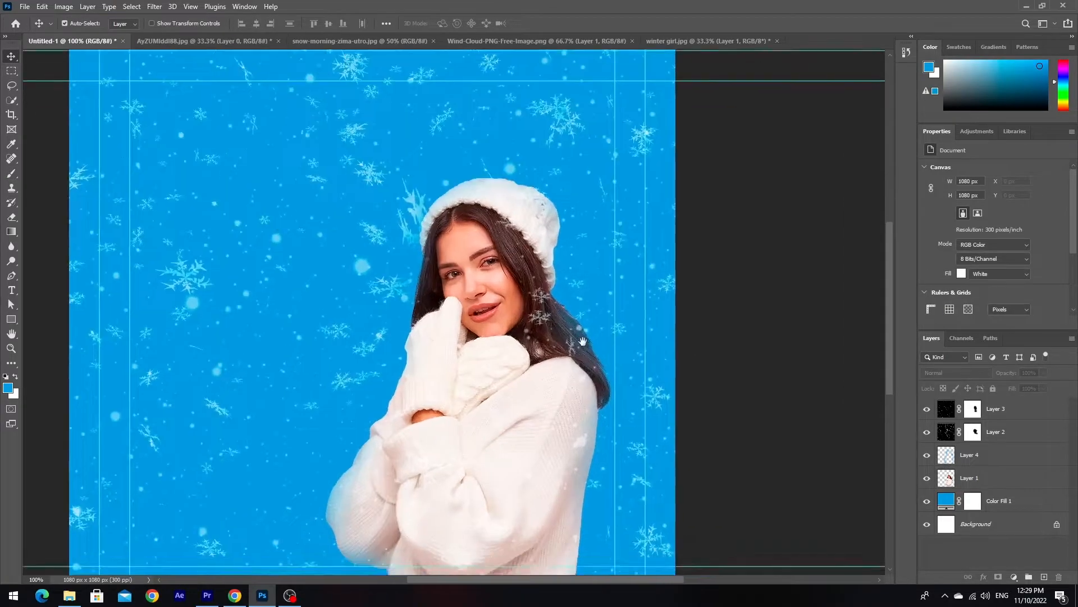
Bring the snowy tree photo from snow-morning-zima-utro.jpg into the design and scale it to about 1770 × 1107 px over the canvas.
{"action": "left_click", "coordinate": [393, 42]}
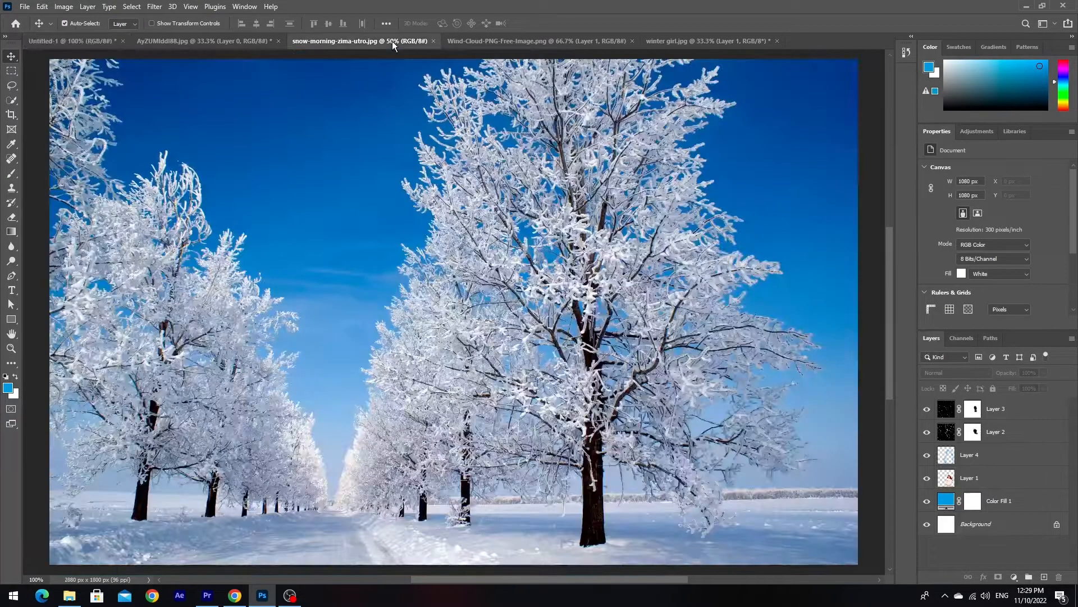
{"action": "left_click", "coordinate": [1058, 407]}
{"action": "mouse_move", "coordinate": [306, 331]}
{"action": "left_mouse_down"}
{"action": "mouse_move", "coordinate": [90, 41]}
{"action": "mouse_move", "coordinate": [309, 329]}
{"action": "left_mouse_up"}
{"action": "key", "text": "ctrl+minus"}
{"action": "key", "text": "ctrl+minus"}
{"action": "key", "text": "ctrl+minus"}
{"action": "key", "text": "ctrl+t"}
{"action": "left_click_drag", "start_coordinate": [677, 486], "coordinate": [512, 381]}
{"action": "key", "text": "Return"}
Move the snowy tree layer beneath the woman's layer and set its opacity to 23%.
{"action": "left_click_drag", "start_coordinate": [988, 414], "coordinate": [989, 513]}
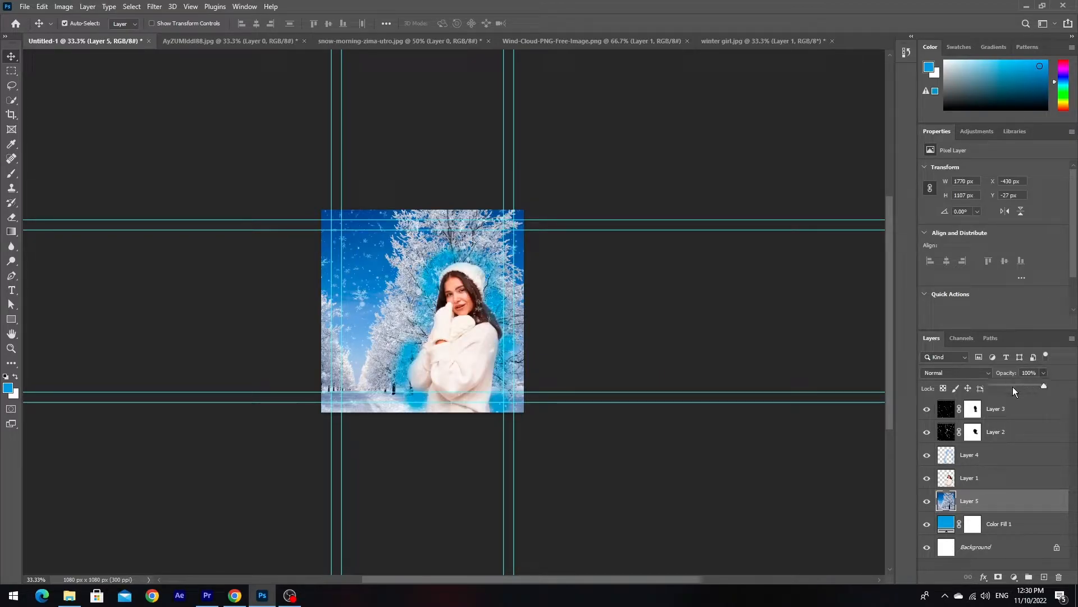
{"action": "left_click", "coordinate": [1013, 387]}
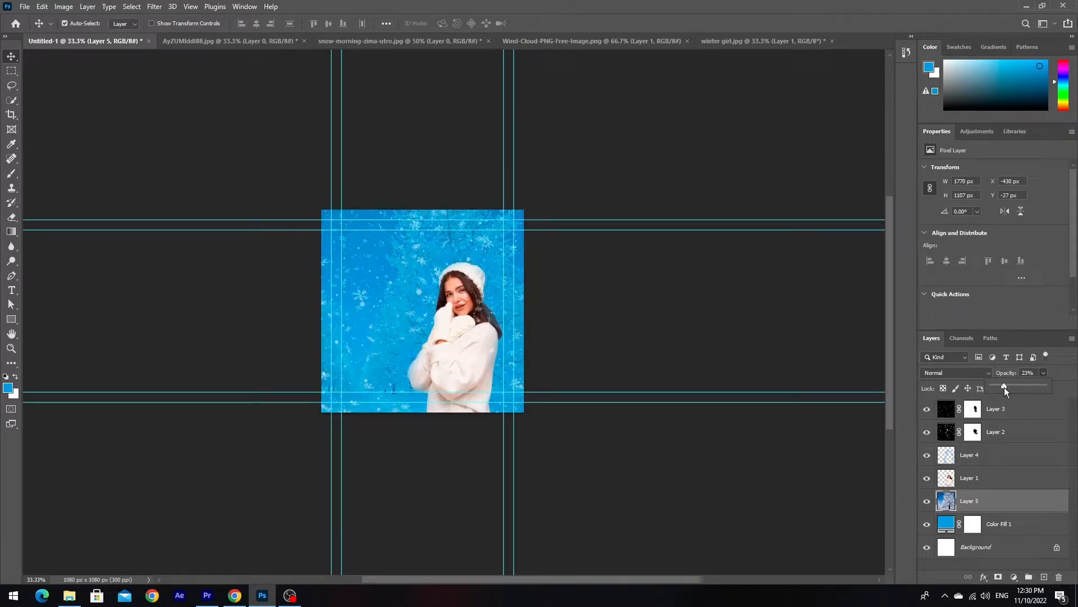
{"action": "left_click", "coordinate": [668, 294]}
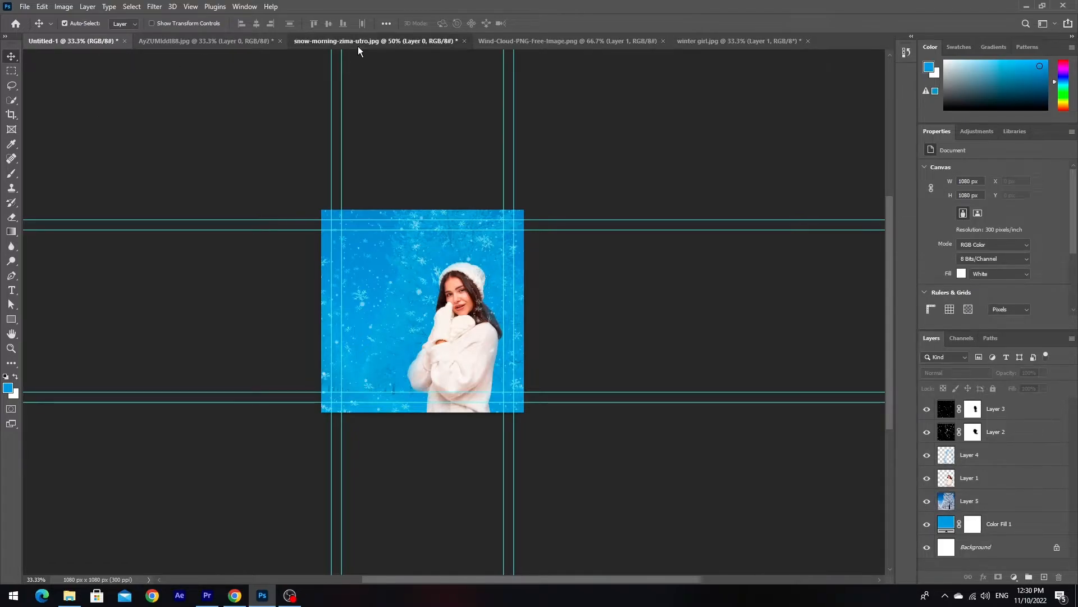
Bring the cloud from Wind-Cloud-PNG-Free-Image.png into the design and place it across the bottom of the canvas.
{"action": "left_click", "coordinate": [359, 44]}
{"action": "left_click", "coordinate": [193, 43]}
{"action": "left_click", "coordinate": [650, 44]}
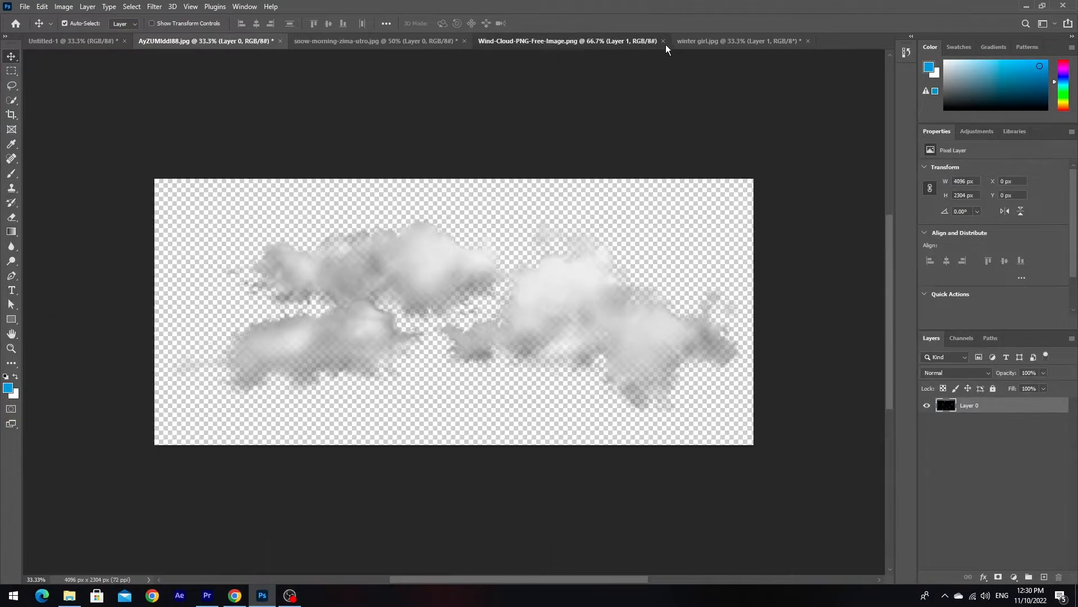
{"action": "left_click_drag", "start_coordinate": [589, 334], "coordinate": [472, 405]}
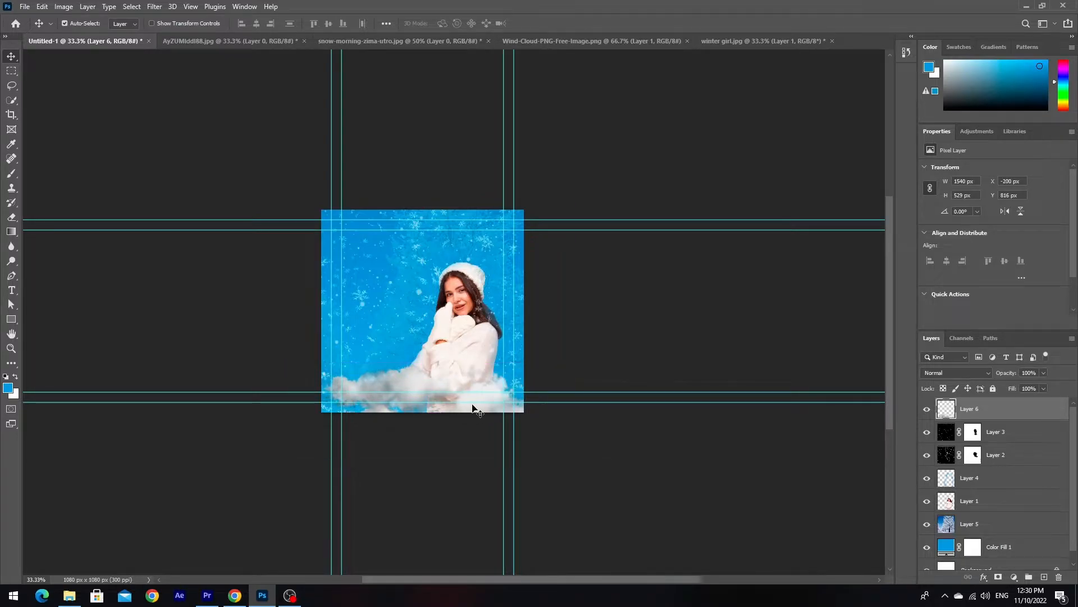
Brighten the cloud layer with Hue/Saturation by setting its lightness to +53.
{"action": "key", "text": "ctrl+u"}
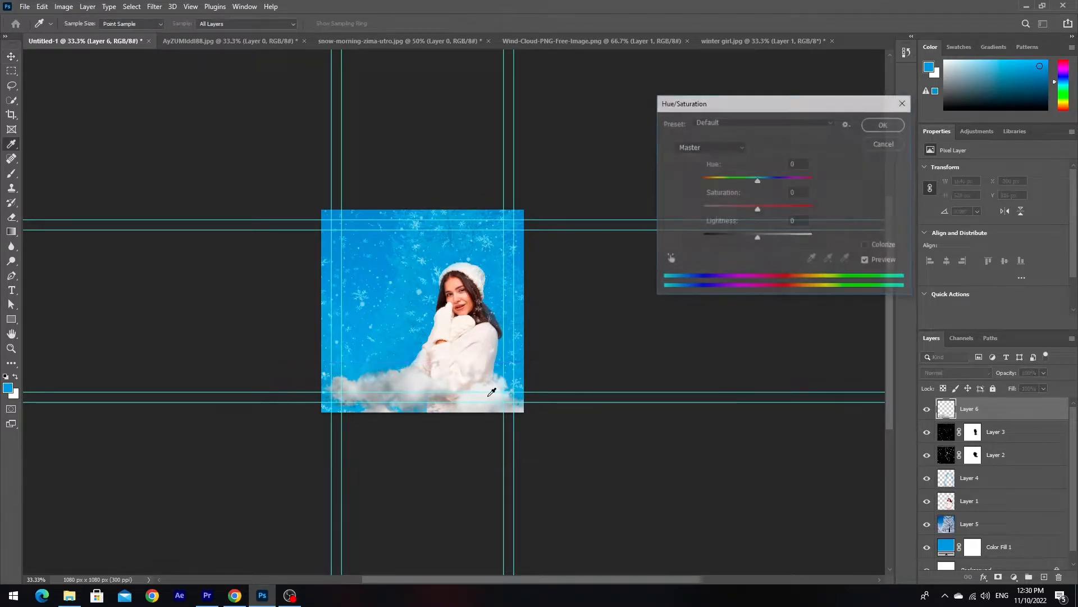
{"action": "left_click_drag", "start_coordinate": [758, 238], "coordinate": [799, 238]}
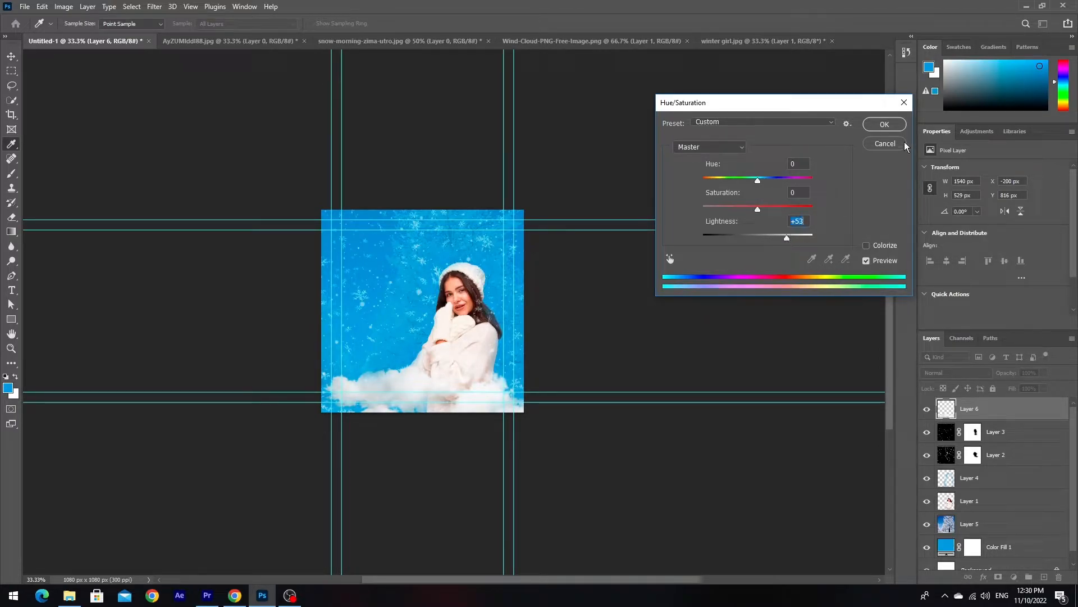
{"action": "left_click", "coordinate": [885, 124]}
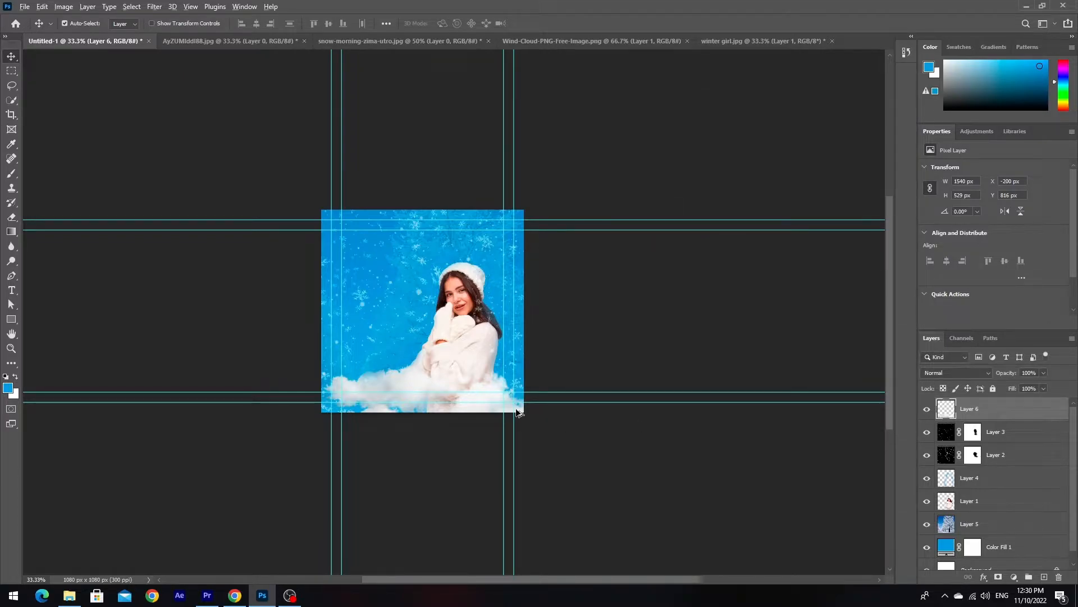
Rotate the cloud layer, Layer 6, slightly counterclockwise by about 4.67° and settle it over the bottom edge of the canvas.
{"action": "scroll", "coordinate": [518, 411], "scroll_direction": "up", "scroll_amount": 1}
{"action": "scroll", "coordinate": [438, 365], "scroll_direction": "down", "scroll_amount": 2}
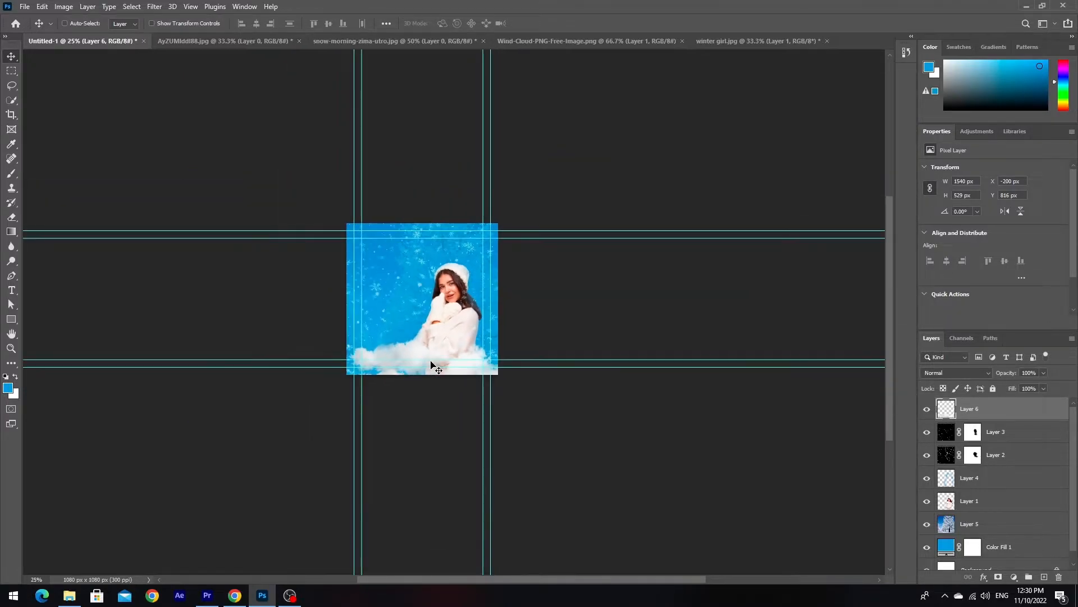
{"action": "left_click", "coordinate": [498, 422]}
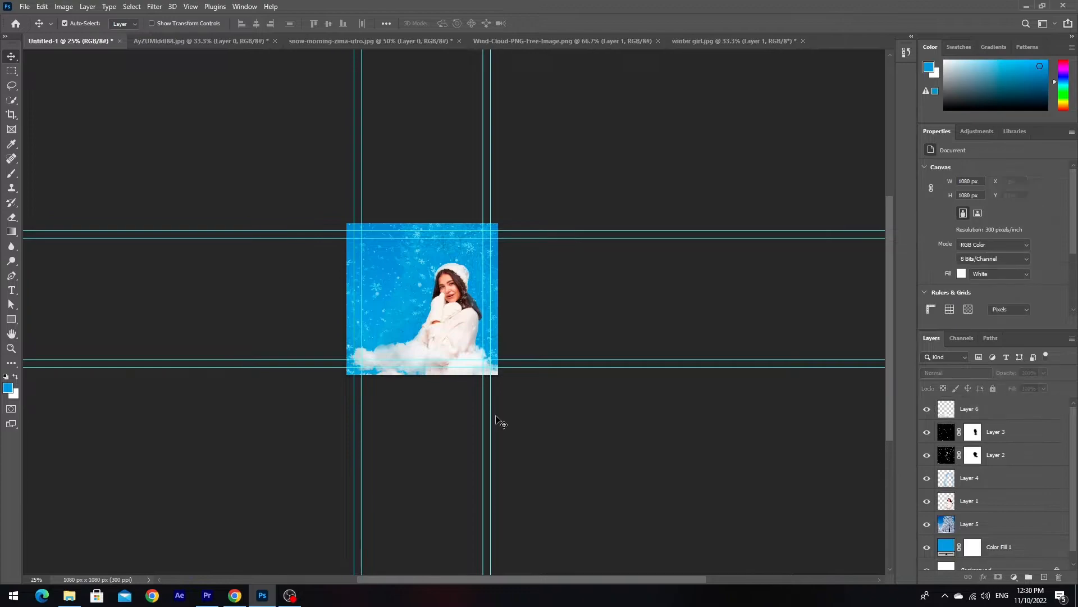
{"action": "scroll", "coordinate": [502, 425], "scroll_direction": "up", "scroll_amount": 3}
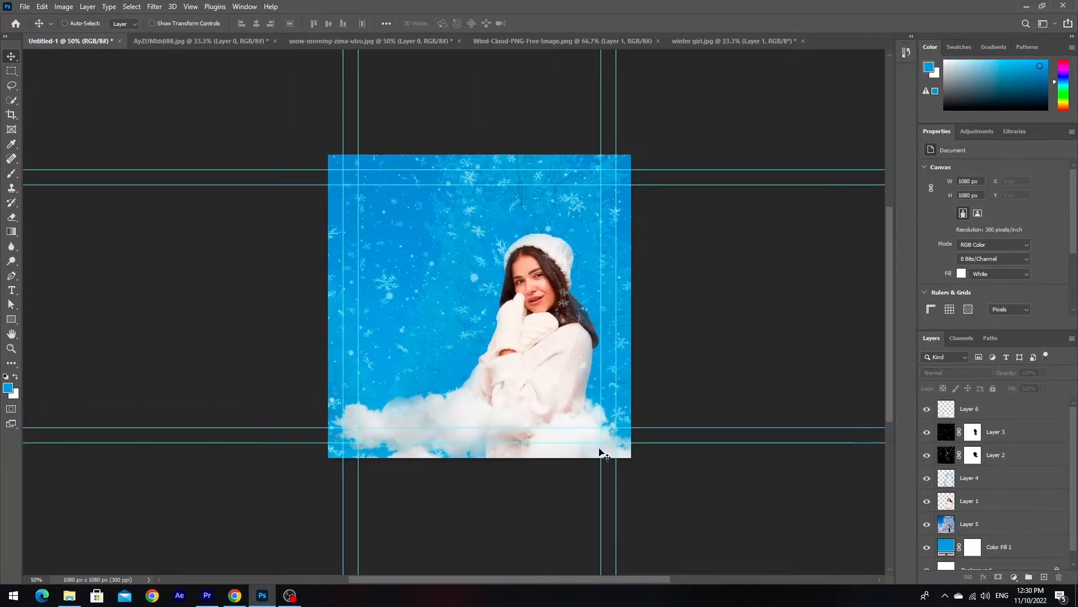
{"action": "left_click", "coordinate": [979, 414]}
{"action": "key", "text": "ctrl+t"}
{"action": "left_click_drag", "start_coordinate": [734, 423], "coordinate": [732, 403]}
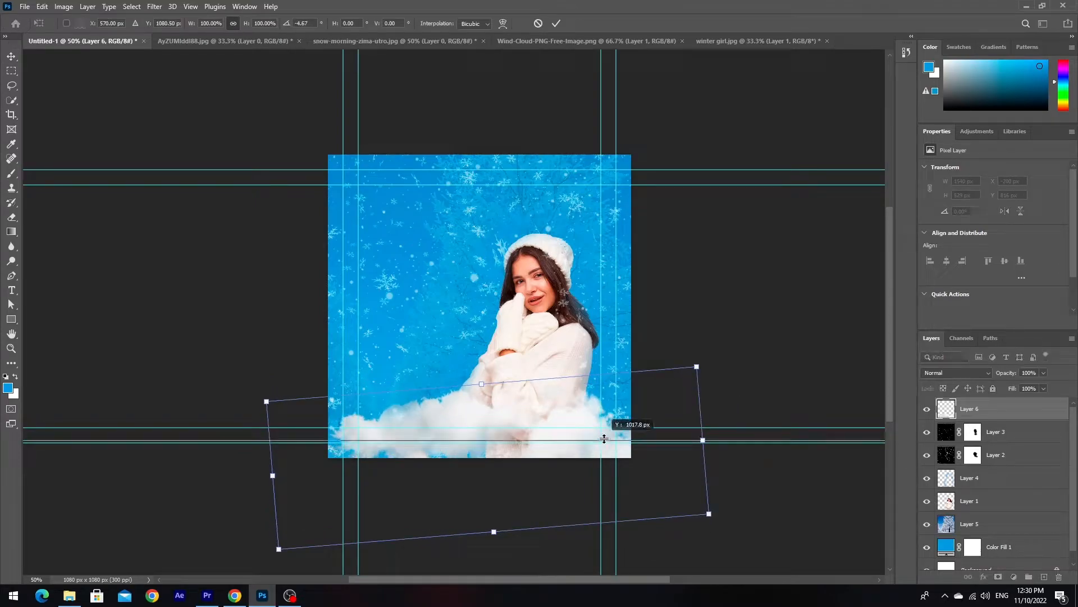
{"action": "key", "text": "Return"}
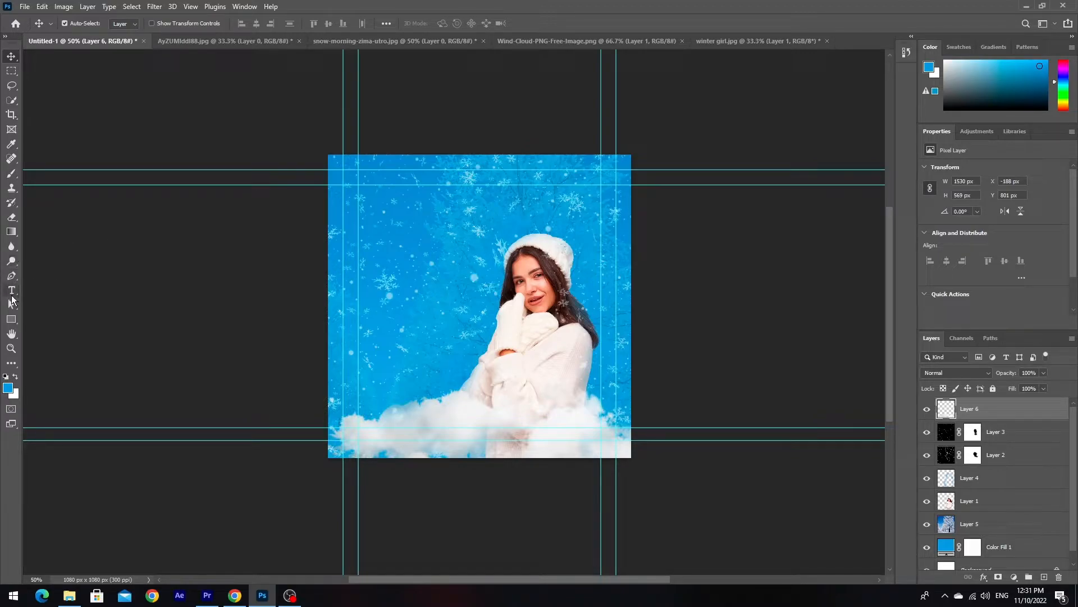
Duplicate the cloud layer and move the copy so its end peeks in at the canvas's upper-left corner.
{"action": "key", "text": "ctrl+j"}
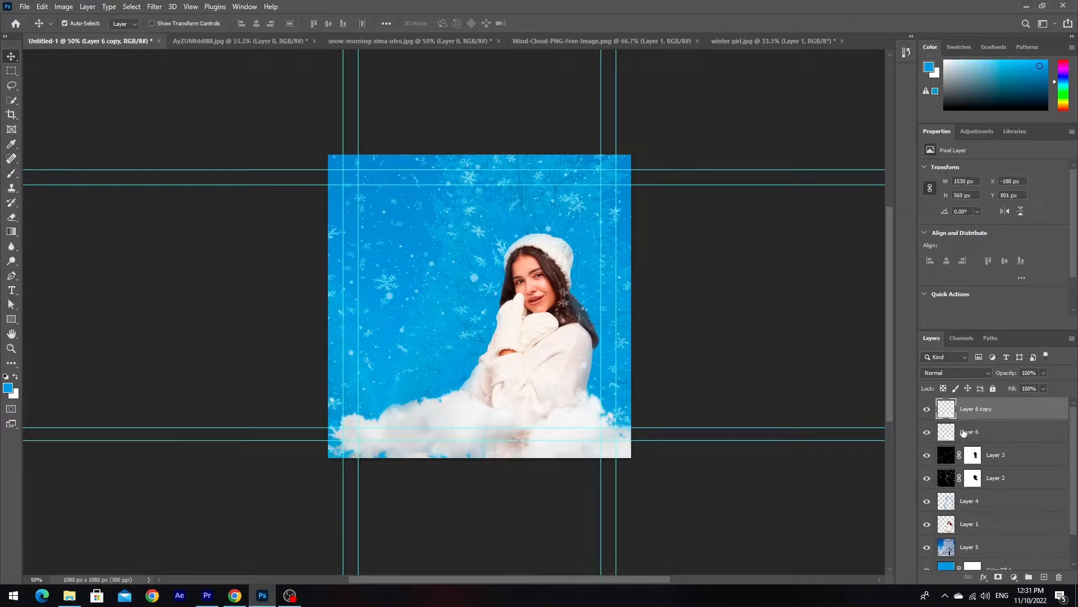
{"action": "left_click_drag", "start_coordinate": [475, 429], "coordinate": [224, 95]}
{"action": "left_click", "coordinate": [380, 160]}
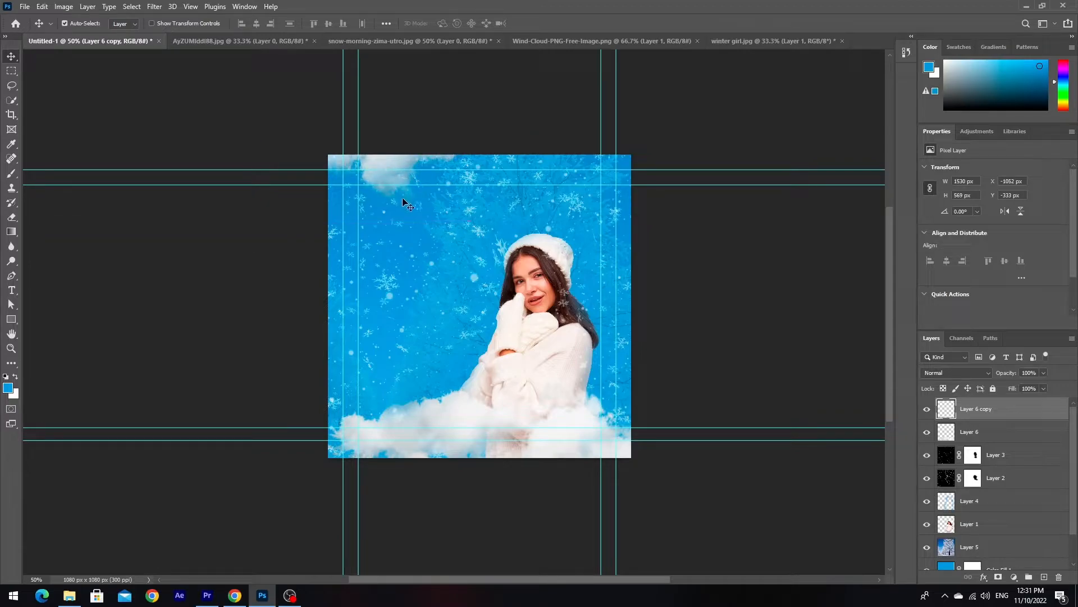
{"action": "left_click", "coordinate": [643, 286]}
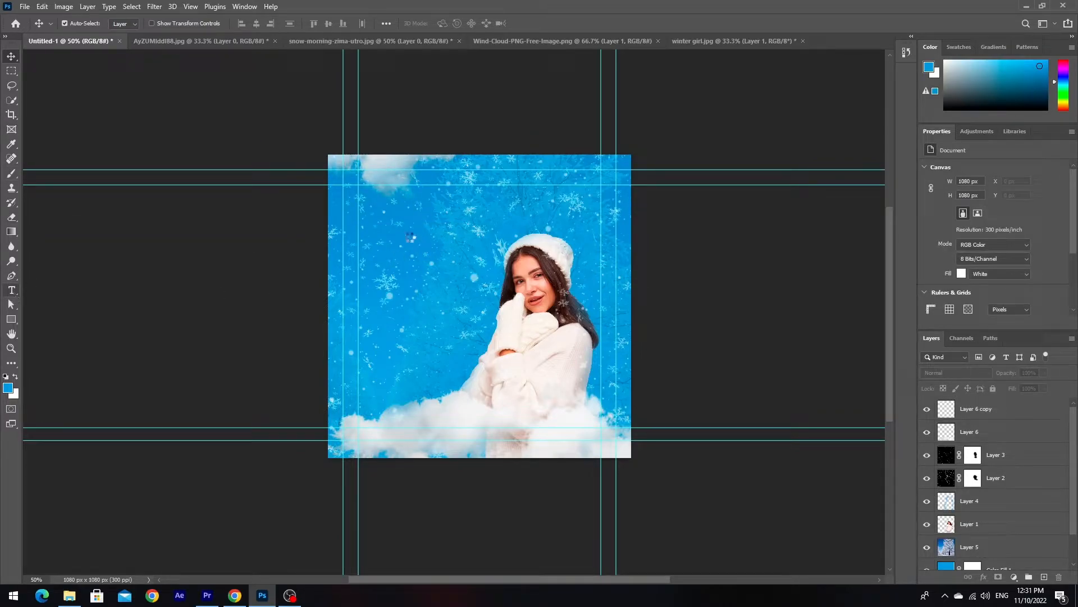
Add the text "Logo" in the upper left area of the canvas and colour it white.
{"action": "left_click", "coordinate": [396, 219]}
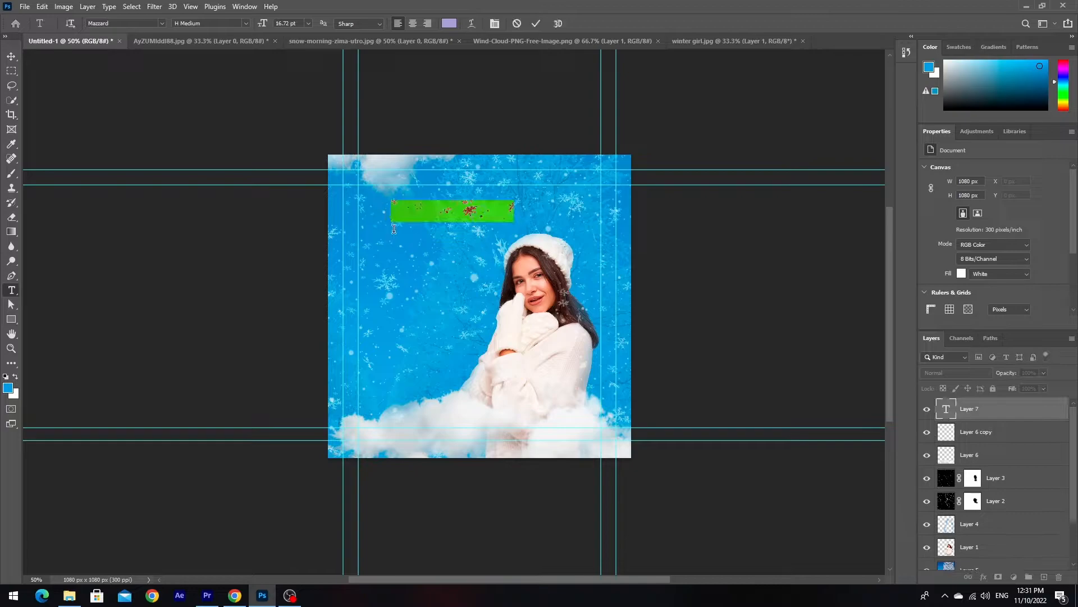
{"action": "key", "text": "BackSpace"}
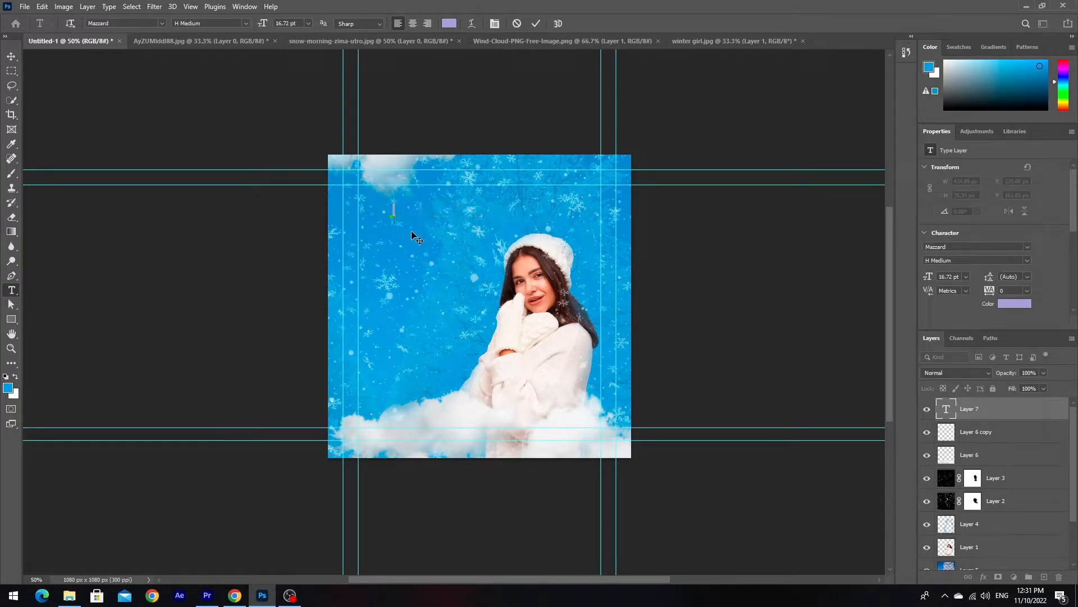
{"action": "type", "text": "Logo"}
{"action": "key", "text": "ctrl+a"}
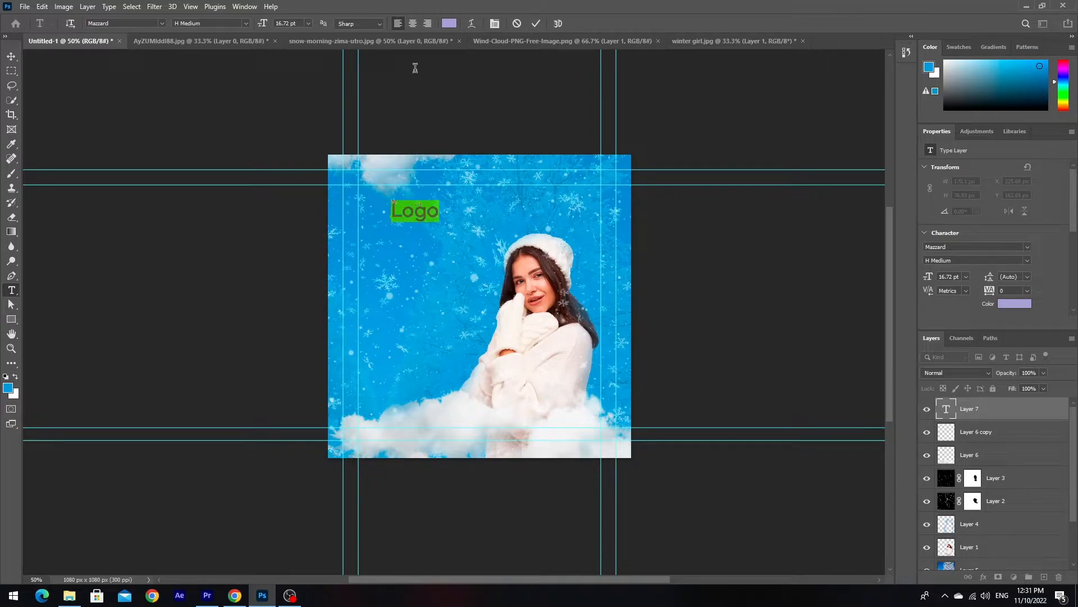
{"action": "left_click", "coordinate": [449, 23]}
{"action": "left_click", "coordinate": [690, 200]}
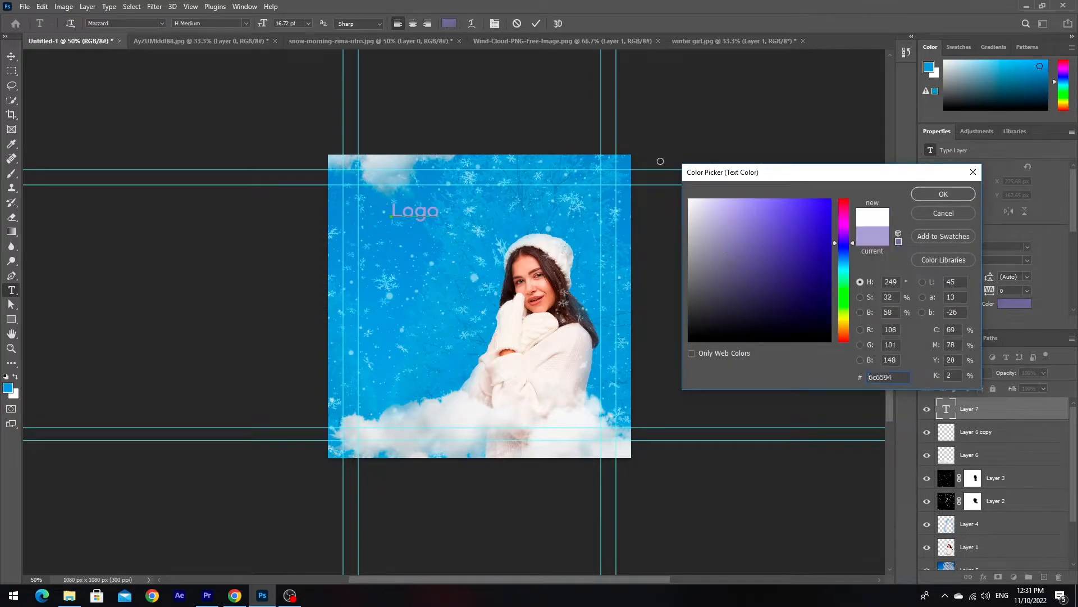
{"action": "left_click", "coordinate": [944, 194]}
{"action": "key", "text": "ctrl+Return"}
{"action": "key", "text": "v"}
Align the Logo text to the left and top inner guides and place a duplicate of it just below.
{"action": "left_click_drag", "start_coordinate": [419, 210], "coordinate": [392, 233]}
{"action": "double_click", "coordinate": [393, 232]}
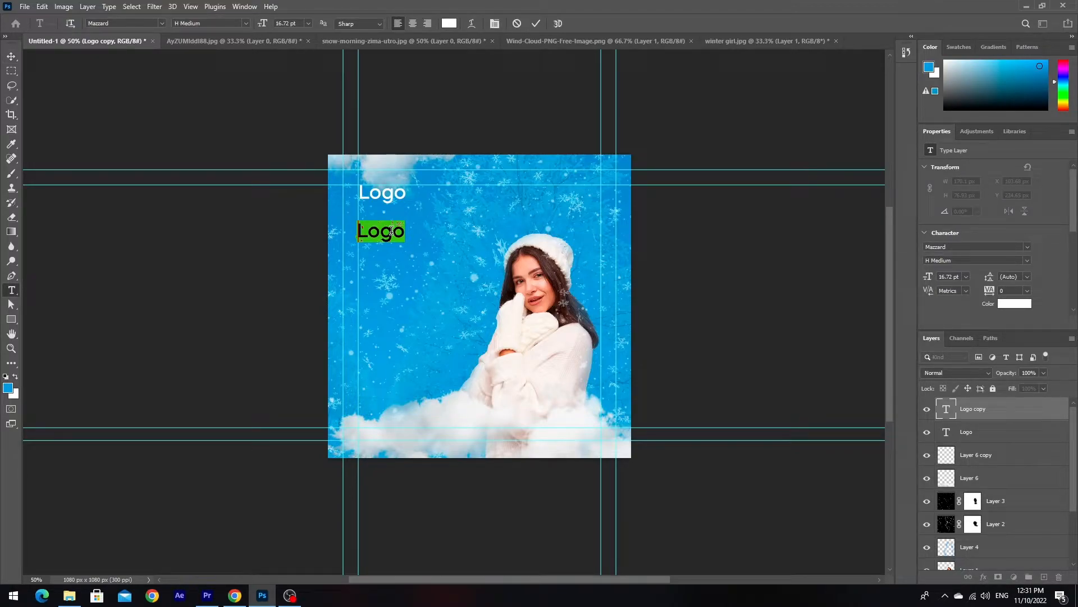
{"action": "type", "text": "XA"}
{"action": "type", "text": "hARID"}
{"action": "key", "text": "BackSpace"}
{"action": "key", "text": "BackSpace"}
{"action": "key", "text": "BackSpace"}
{"action": "key", "text": "BackSpace"}
{"action": "type", "text": "HARID "}
{"action": "type", "text": "UCHUN"}
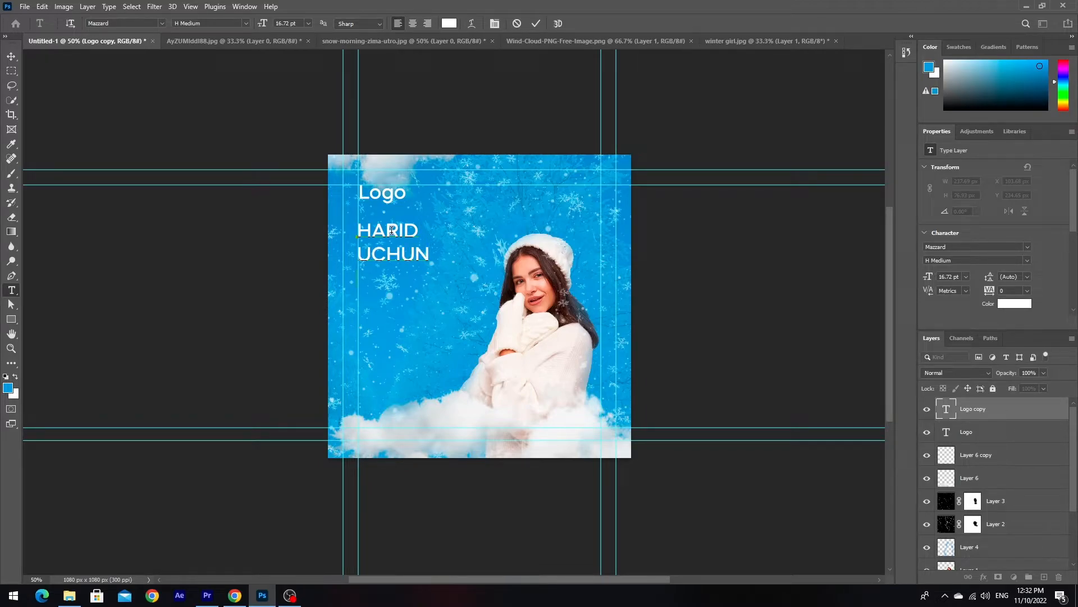
{"action": "key", "text": "ctrl+a"}
{"action": "key", "text": "BackSpace"}
Enter "QISHKI CHEGIRMALAR BOSHLANDI" as the duplicated text's headline wording, one word per line.
{"action": "type", "text": "QISHKI"}
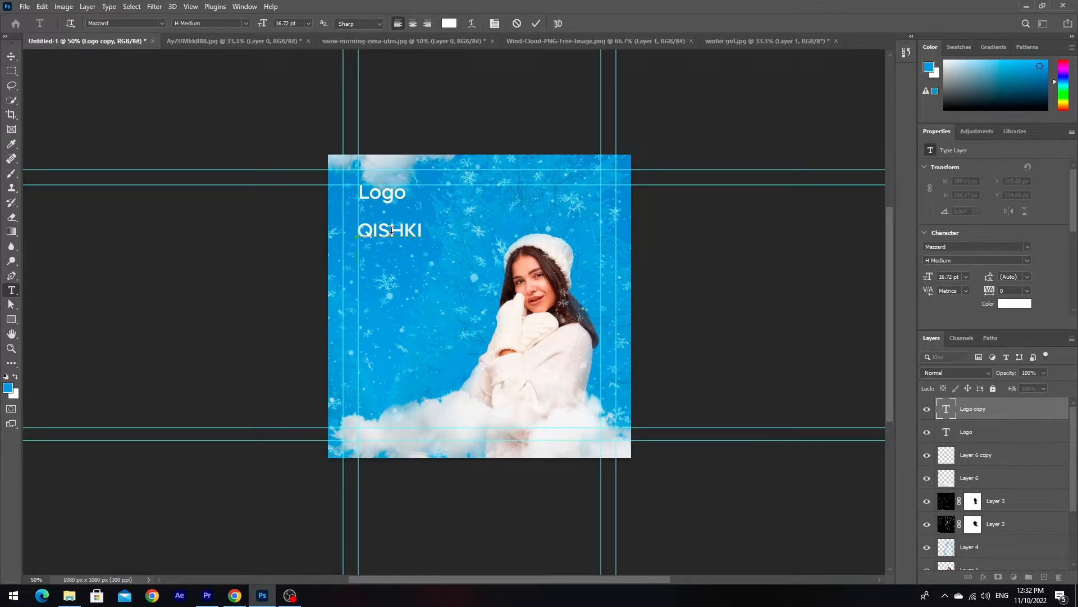
{"action": "key", "text": "Return"}
{"action": "type", "text": "CHEGIRMALAR "}
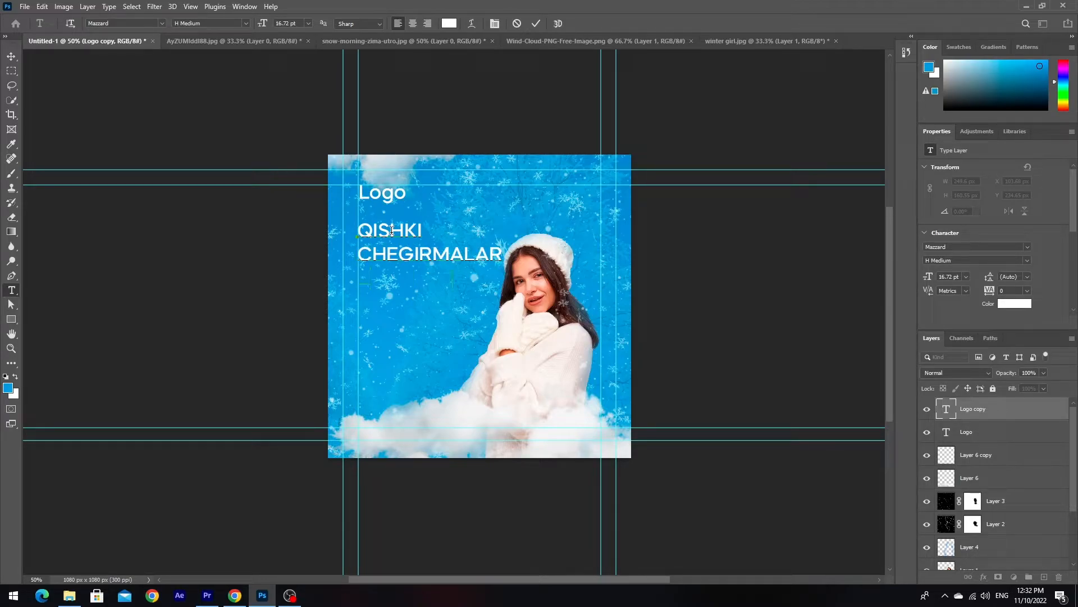
{"action": "type", "text": "BOSHLANDI"}
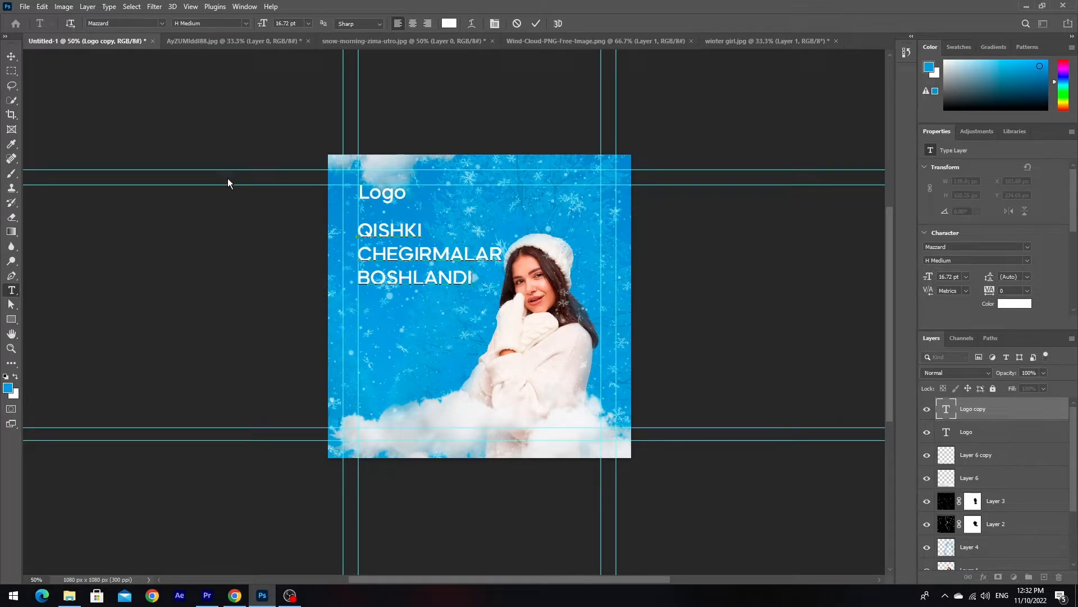
{"action": "left_click", "coordinate": [11, 57]}
Duplicate the Logo text below the headline, reword the copy as "BARCHASI BIZDA" on two lines, and leave a small gap above it.
{"action": "left_click_drag", "start_coordinate": [393, 195], "coordinate": [392, 305]}
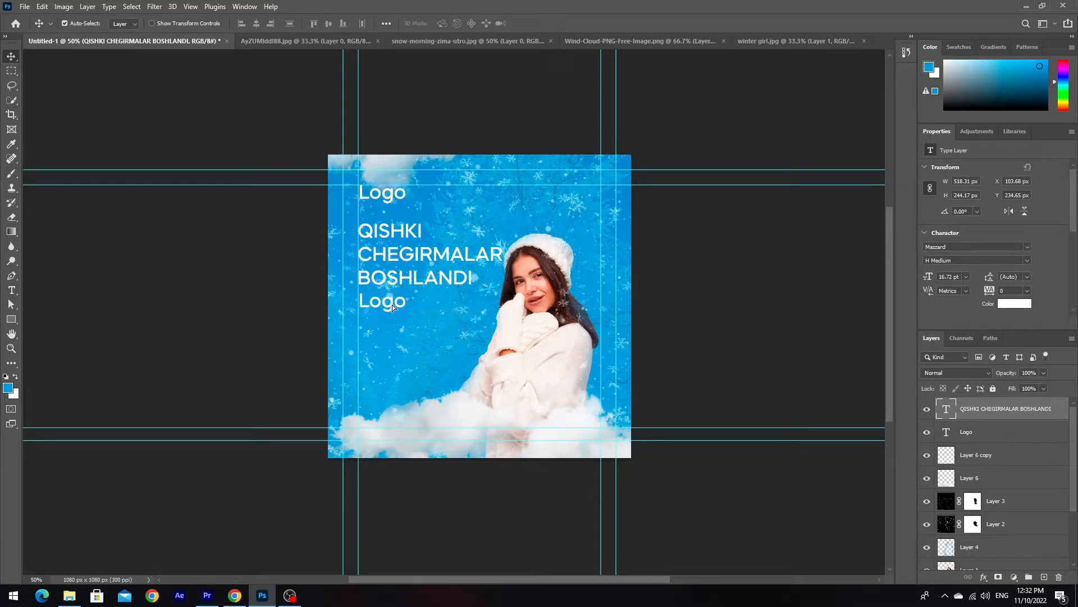
{"action": "double_click", "coordinate": [392, 304]}
{"action": "type", "text": "BAR"}
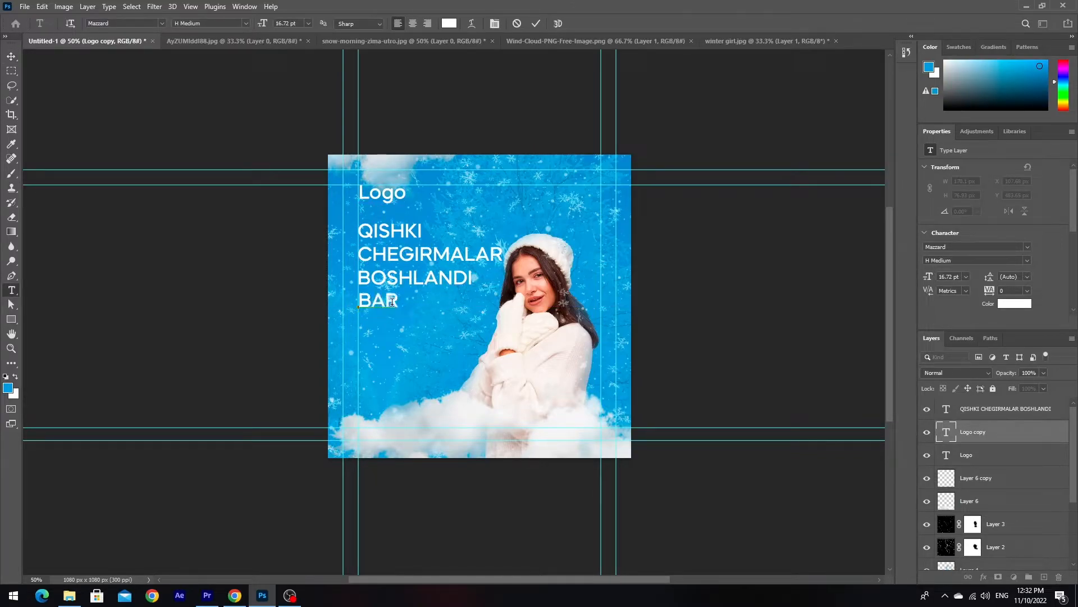
{"action": "type", "text": "CHASI BIZ"}
{"action": "key", "text": "BackSpace"}
{"action": "key", "text": "BackSpace"}
{"action": "key", "text": "BackSpace"}
{"action": "key", "text": "BackSpace"}
{"action": "type", "text": "BIZDA"}
{"action": "left_click", "coordinate": [12, 57]}
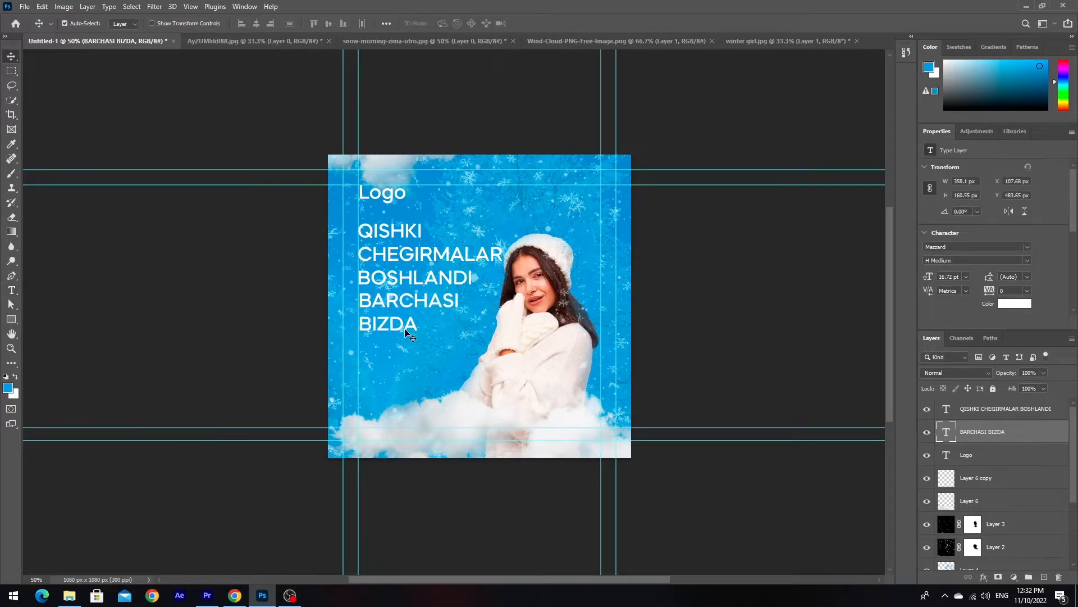
{"action": "left_click_drag", "start_coordinate": [398, 327], "coordinate": [396, 332]}
Set the QISHKI CHEGIRMALAR BOSHLANDI headline's font style to H Black.
{"action": "double_click", "coordinate": [409, 233]}
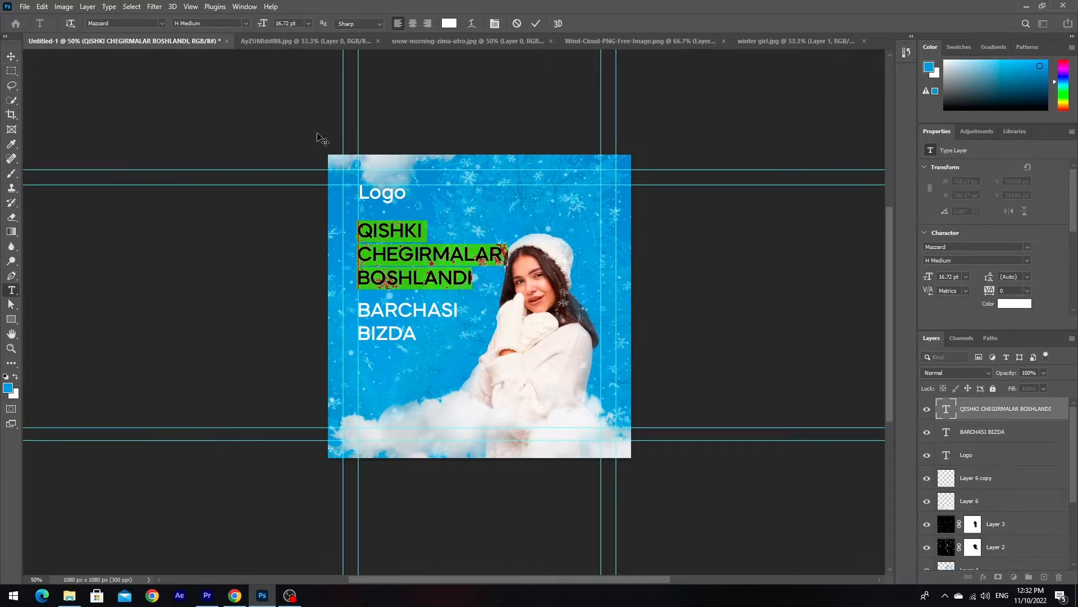
{"action": "left_click", "coordinate": [246, 23]}
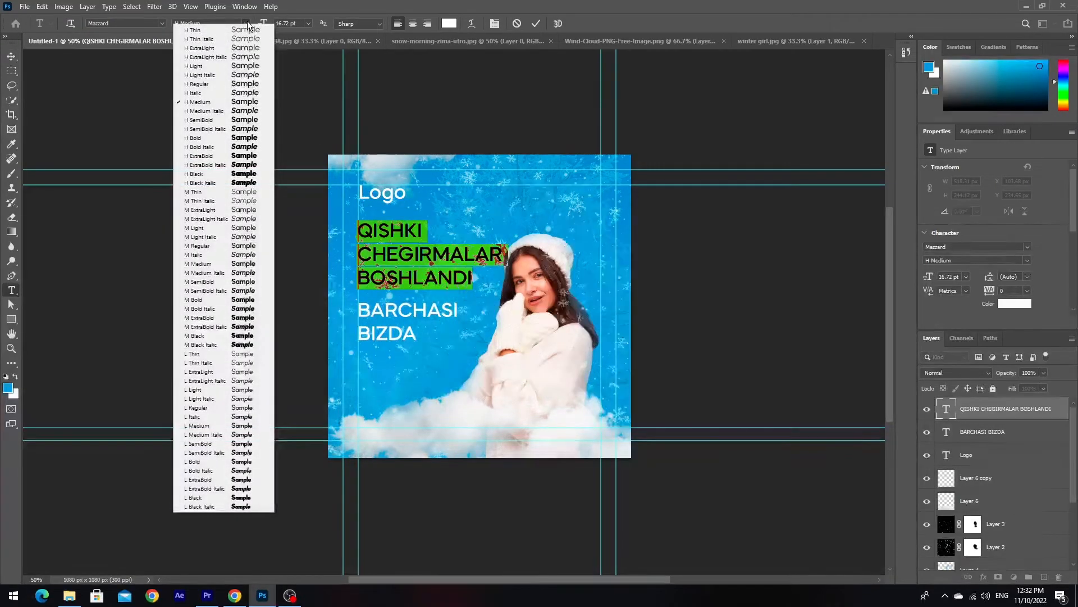
{"action": "left_click", "coordinate": [251, 173]}
{"action": "left_click", "coordinate": [11, 57]}
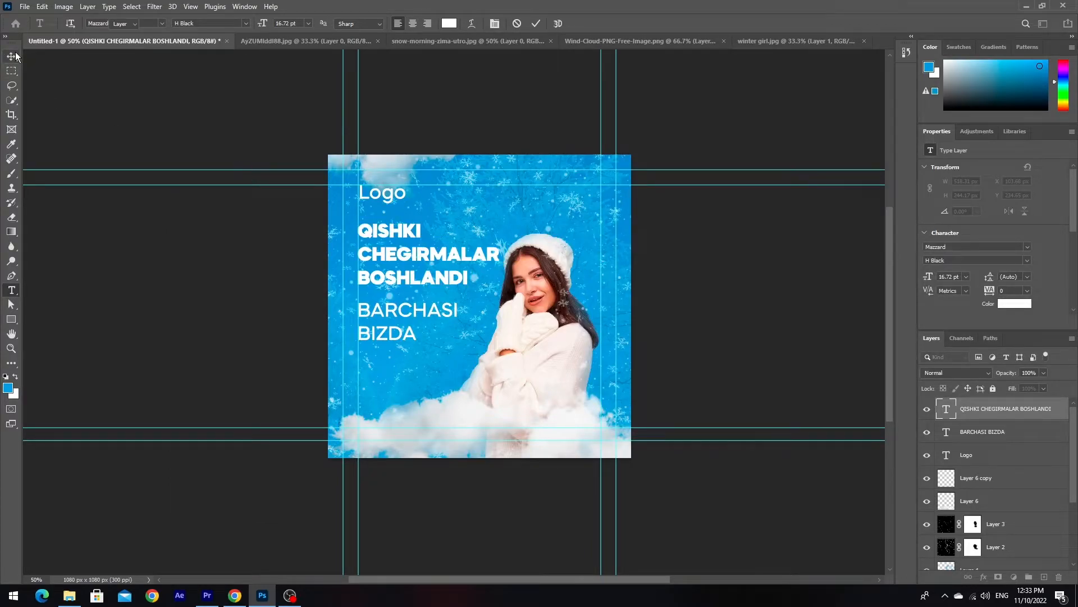
Change the three-line headline's Mazzard font style to H Bold.
{"action": "double_click", "coordinate": [410, 256]}
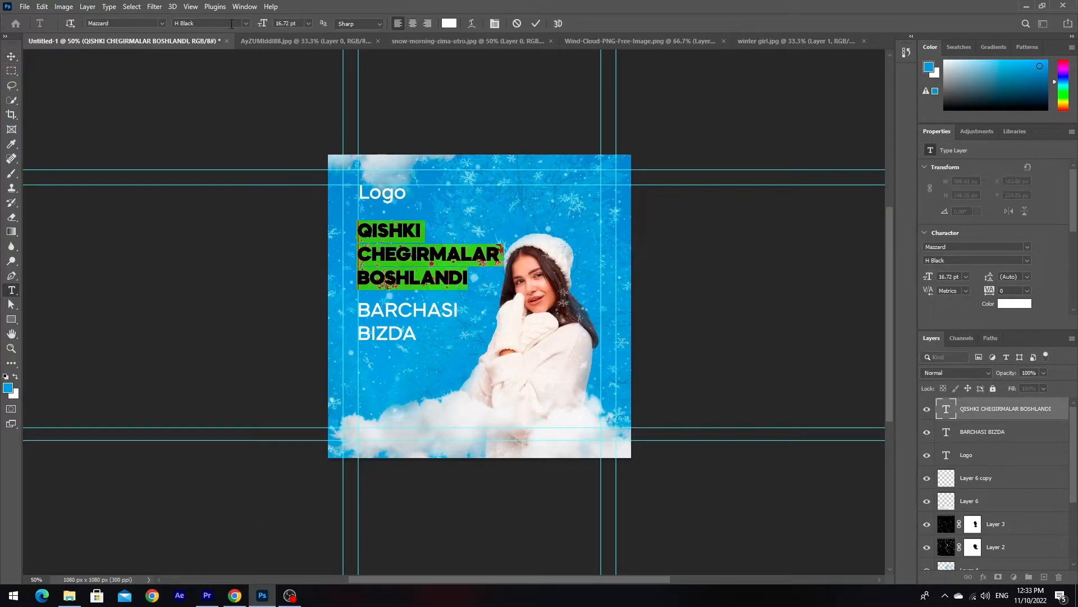
{"action": "left_click", "coordinate": [246, 23]}
{"action": "left_click", "coordinate": [245, 138]}
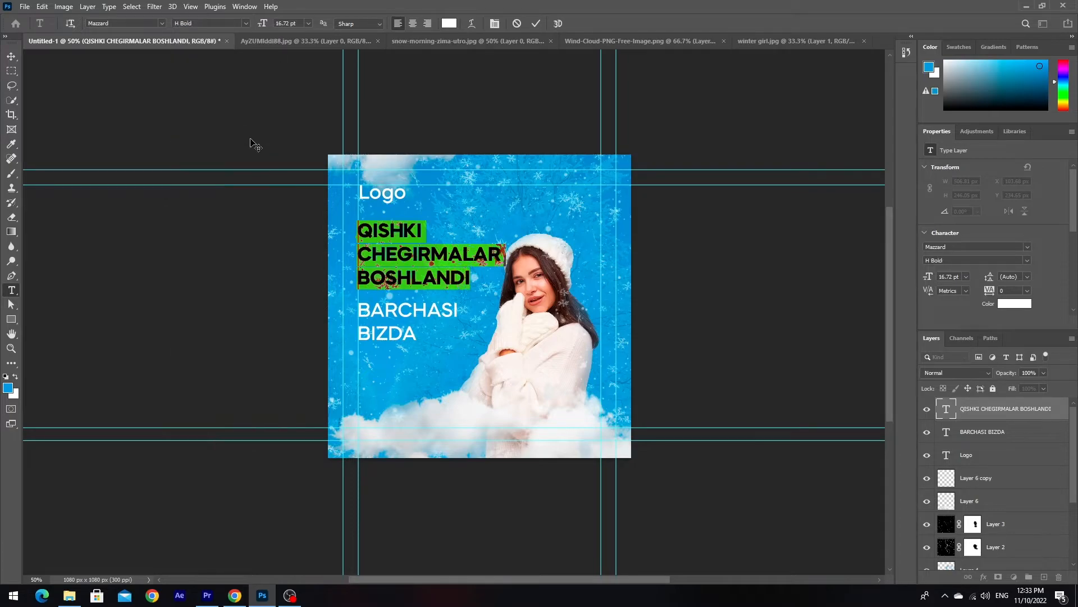
{"action": "left_click", "coordinate": [11, 56]}
{"action": "left_click", "coordinate": [126, 116]}
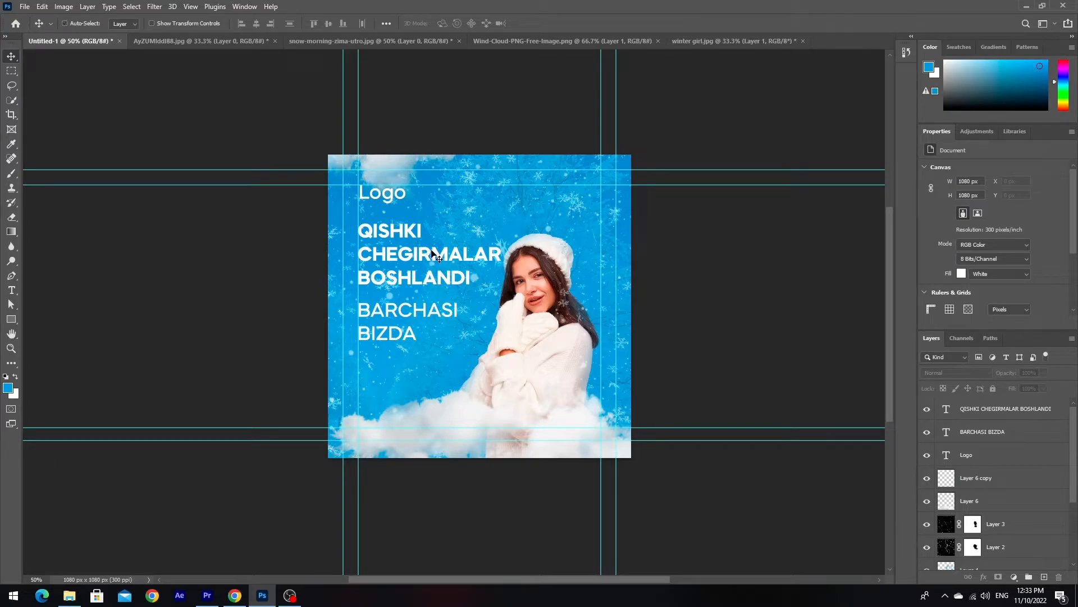
Colour only the word CHEGIRMALAR in the headline dark blue, 004b76.
{"action": "key", "text": "ctrl+plus"}
{"action": "left_click", "coordinate": [424, 269]}
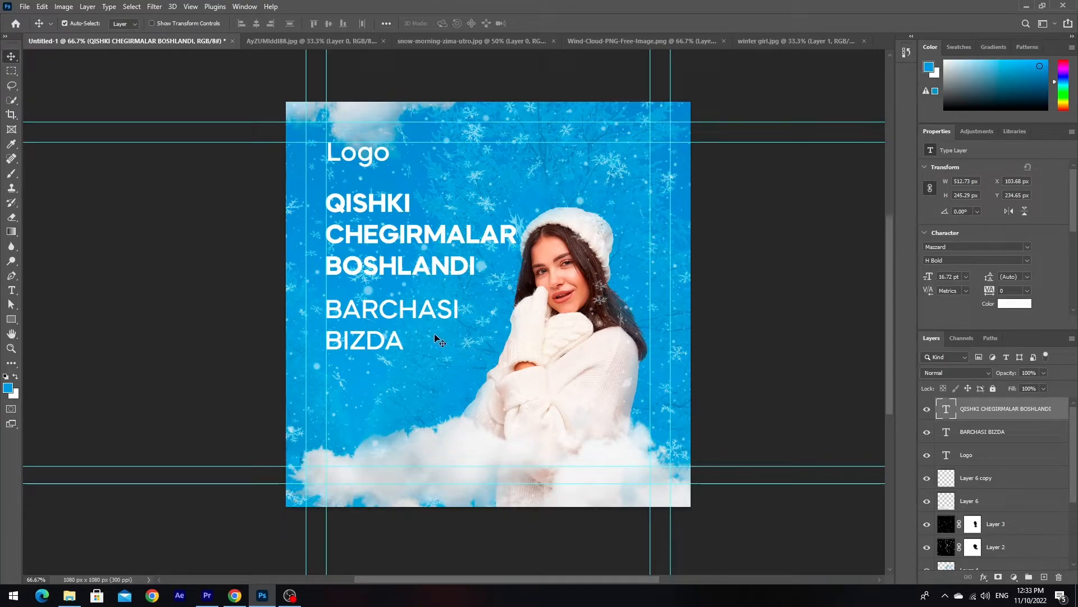
{"action": "double_click", "coordinate": [382, 240]}
{"action": "left_click_drag", "start_coordinate": [519, 235], "coordinate": [325, 235]}
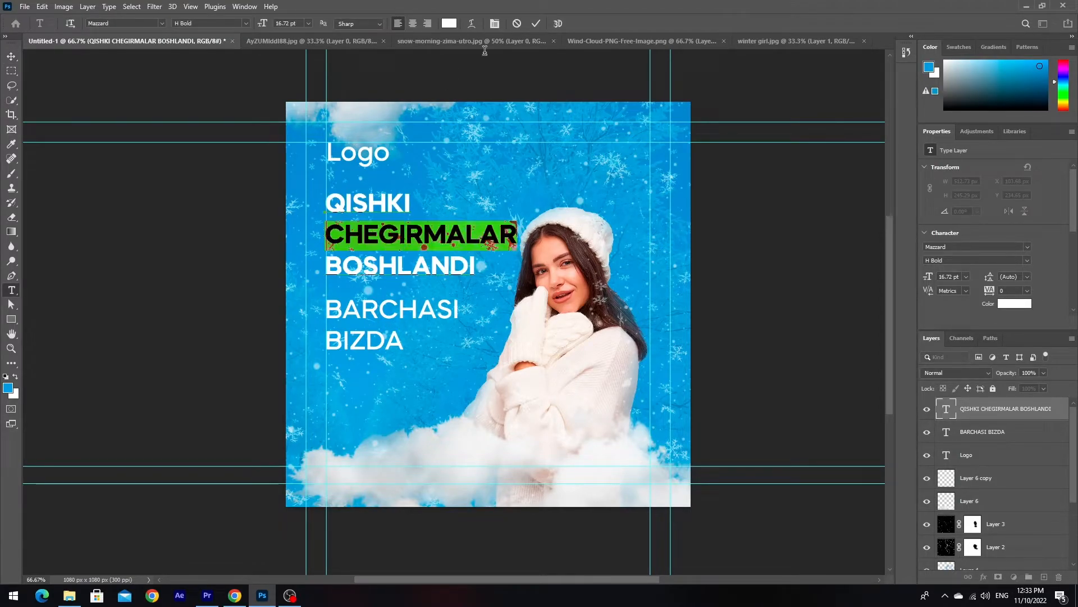
{"action": "left_click", "coordinate": [449, 23]}
{"action": "left_click", "coordinate": [844, 249]}
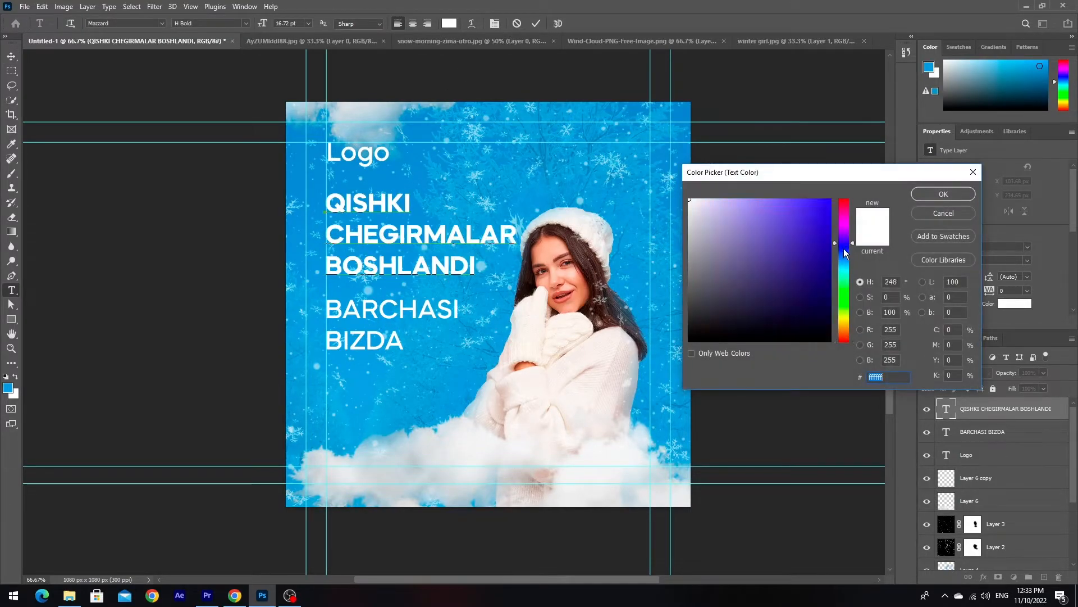
{"action": "left_click", "coordinate": [681, 158]}
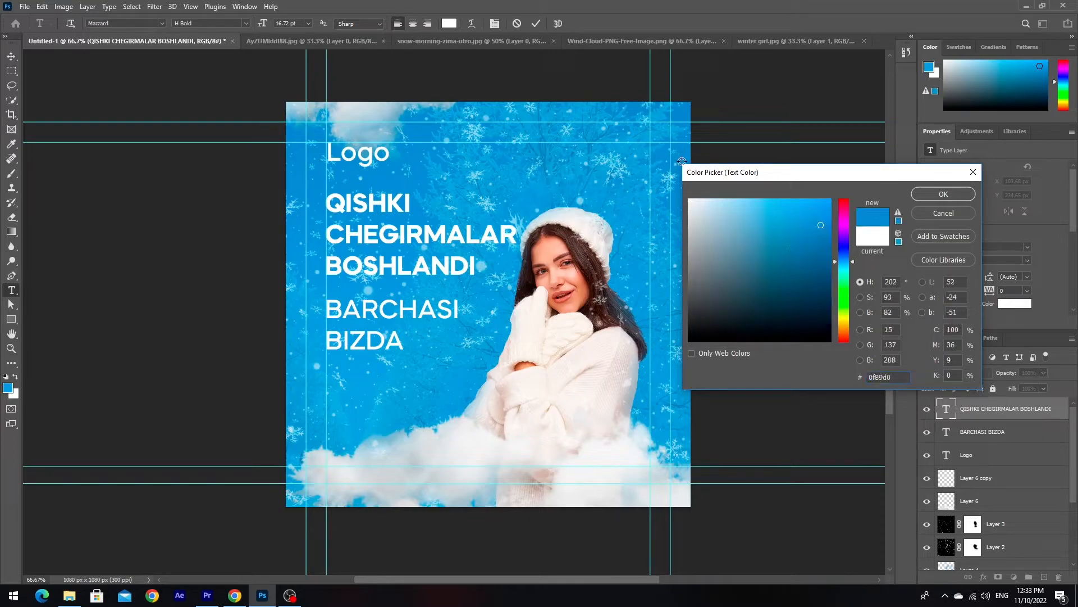
{"action": "left_click", "coordinate": [831, 251]}
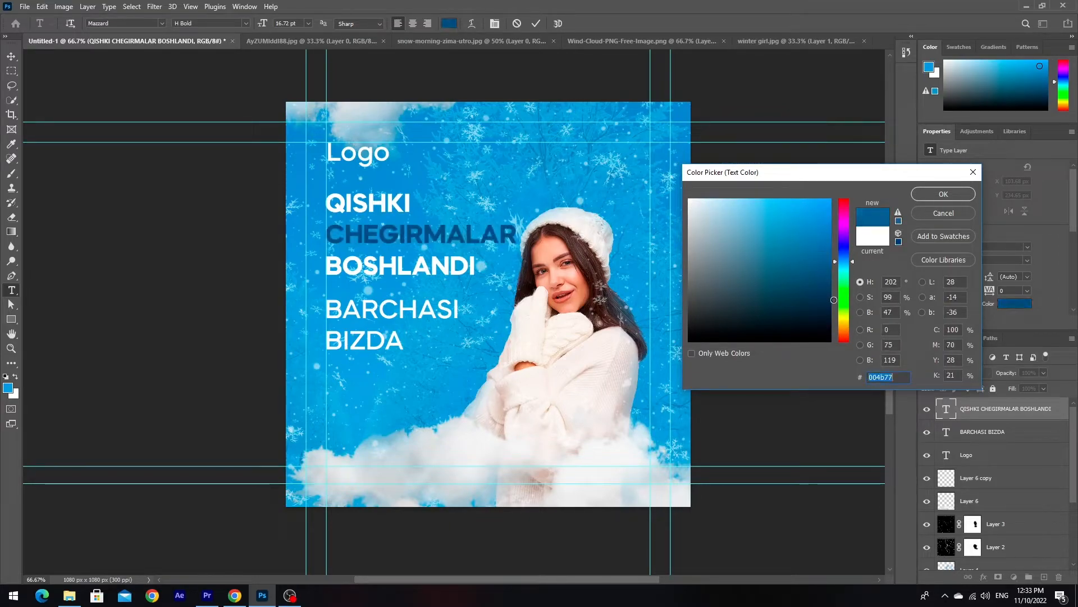
{"action": "left_click_drag", "start_coordinate": [831, 251], "coordinate": [827, 273]}
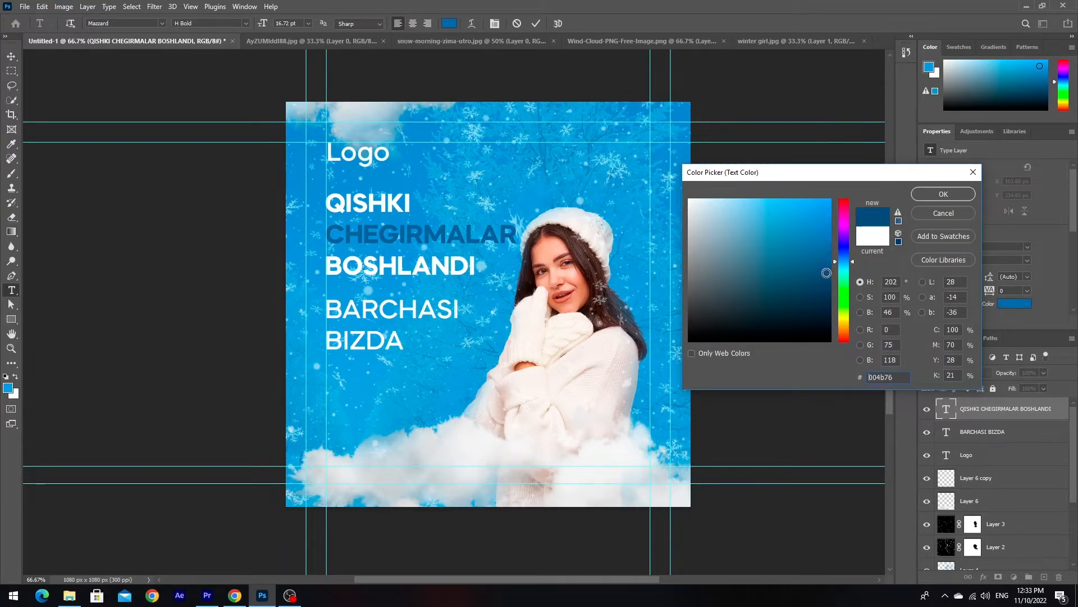
{"action": "left_click", "coordinate": [944, 193]}
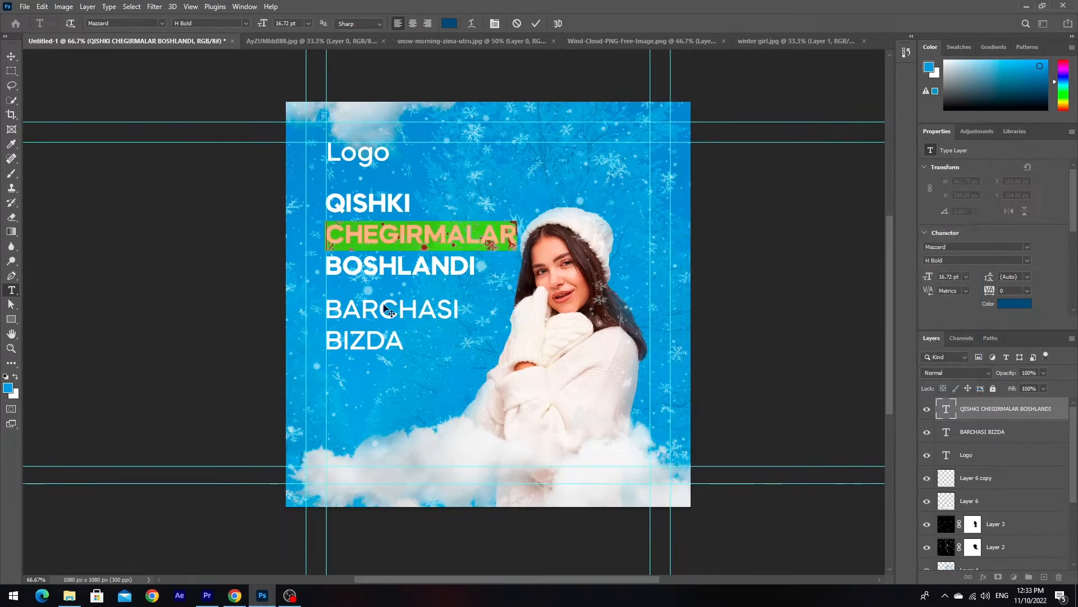
{"action": "left_click", "coordinate": [12, 56]}
Colour only the word BARCHASI in the lower text with the same dark blue, 004b76.
{"action": "left_click", "coordinate": [413, 308]}
{"action": "double_click", "coordinate": [430, 307]}
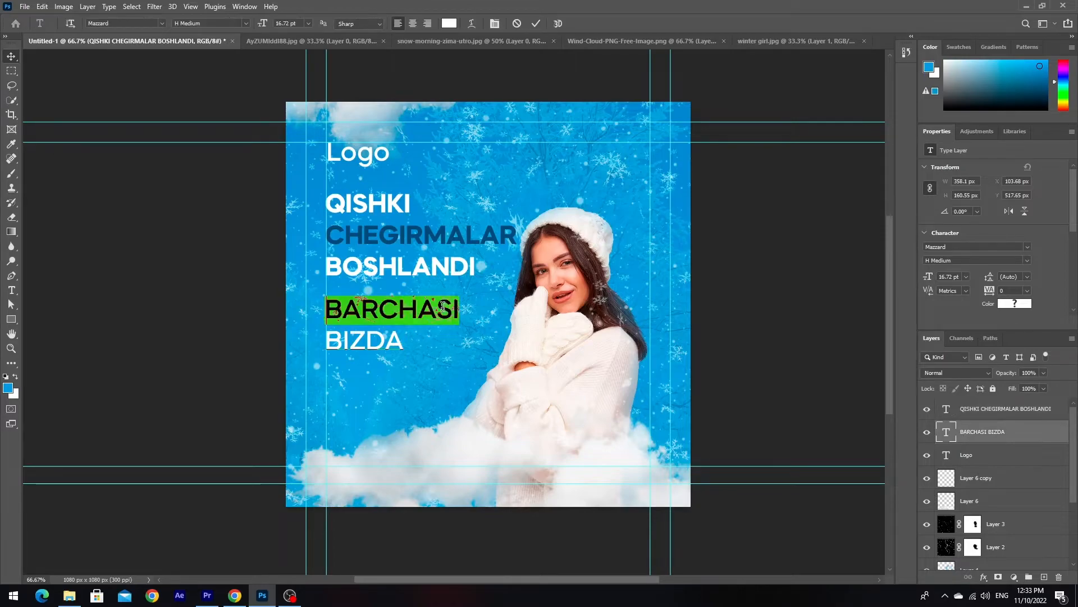
{"action": "left_click_drag", "start_coordinate": [460, 309], "coordinate": [325, 309]}
{"action": "left_click", "coordinate": [449, 24]}
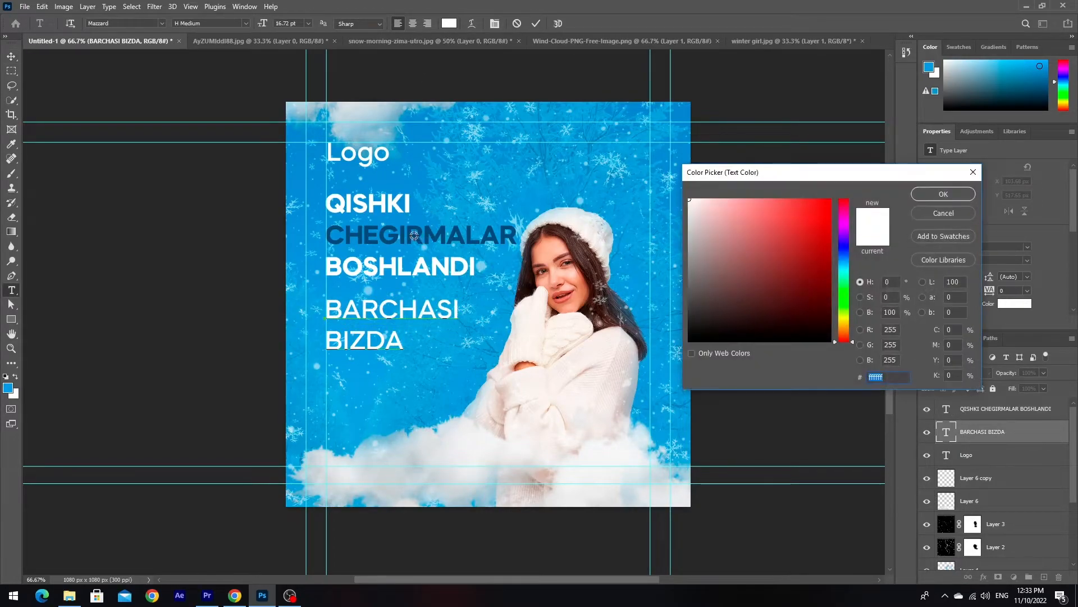
{"action": "type", "text": "004b76"}
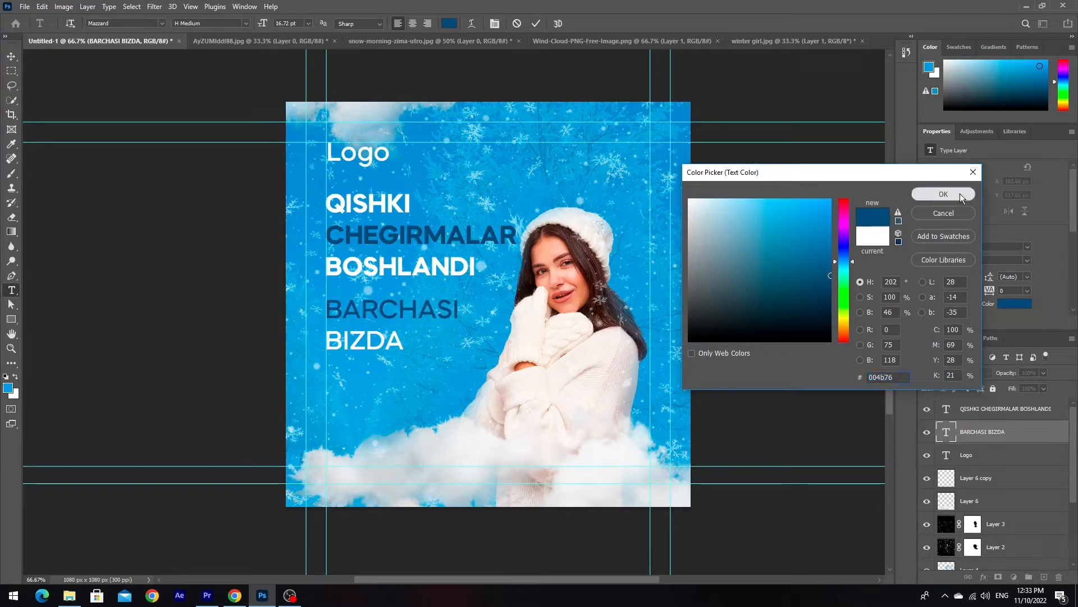
{"action": "left_click", "coordinate": [943, 193]}
Set the font style of the whole BARCHASI BIZDA text to H Medium Italic.
{"action": "key", "text": "ctrl+a"}
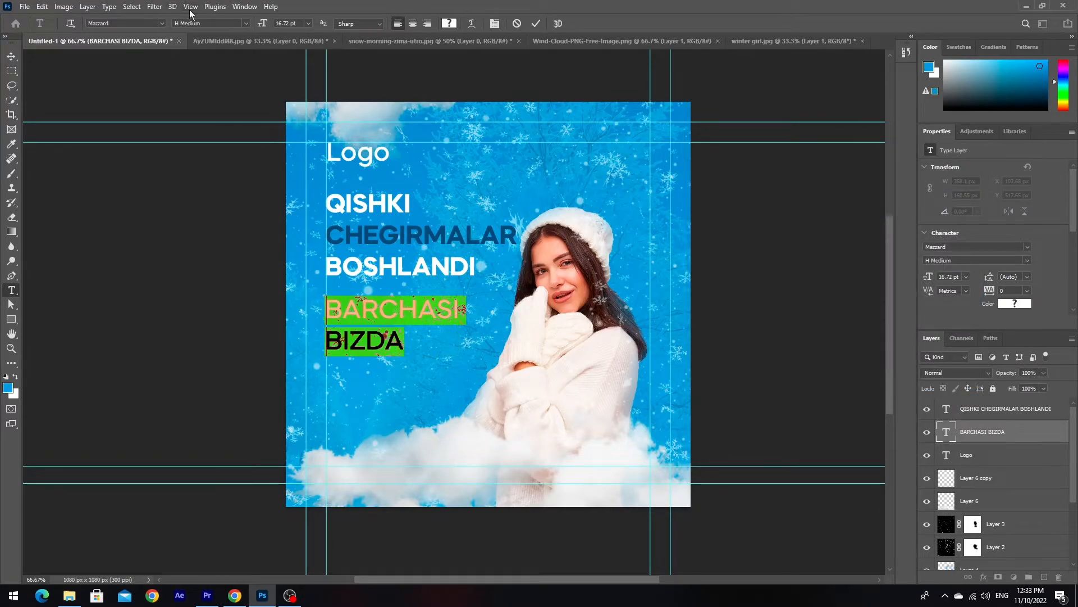
{"action": "key", "text": "Down"}
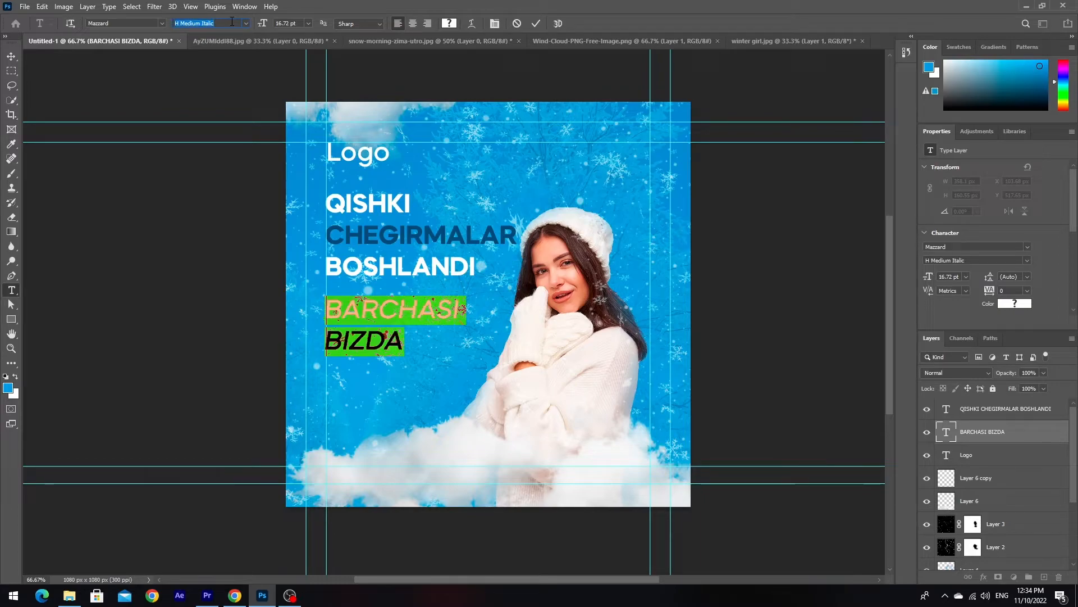
{"action": "left_click", "coordinate": [11, 57]}
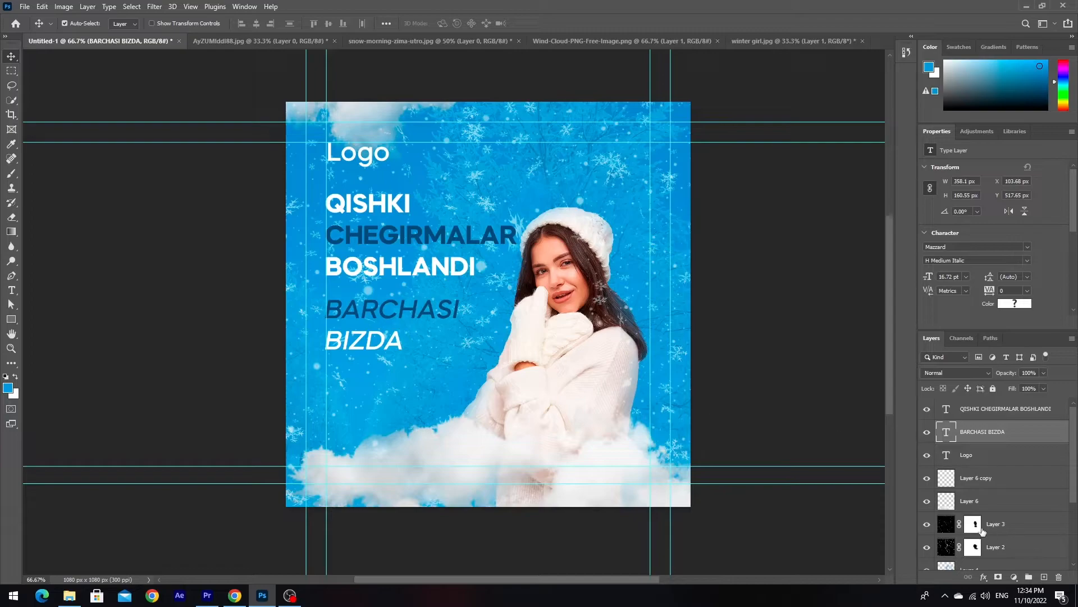
Try to shift only the woman's layer, Layer 1, 60 px to the right.
{"action": "left_click_drag", "start_coordinate": [1076, 429], "coordinate": [1076, 463]}
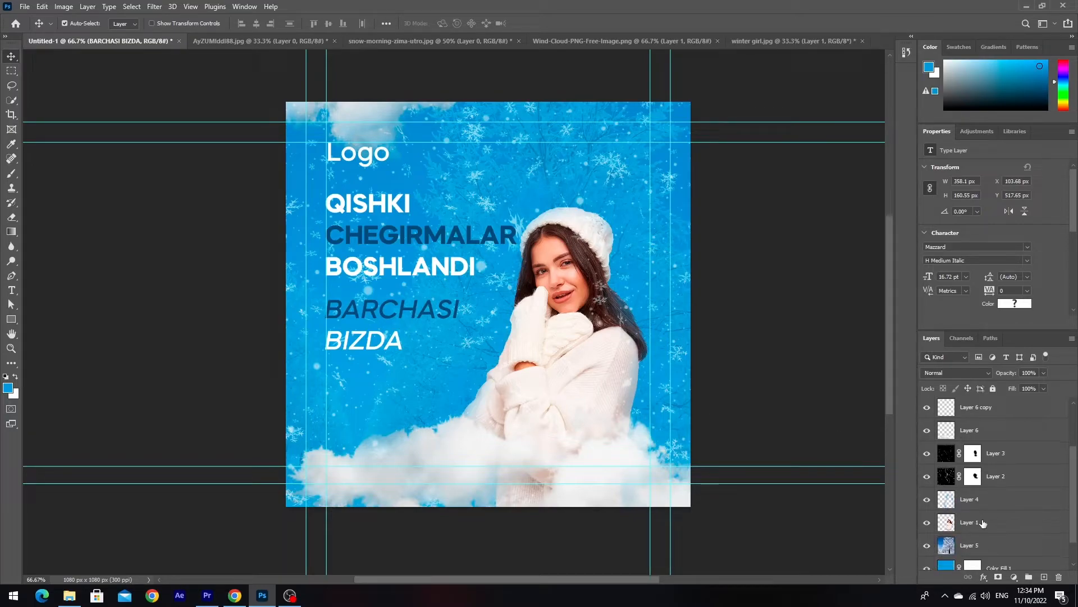
{"action": "left_click", "coordinate": [972, 522]}
{"action": "key", "text": "shift+Right"}
{"action": "key", "text": "shift+Right"}
{"action": "key", "text": "shift+Right"}
{"action": "key", "text": "shift+Right"}
{"action": "key", "text": "shift+Right"}
{"action": "key", "text": "shift+Right"}
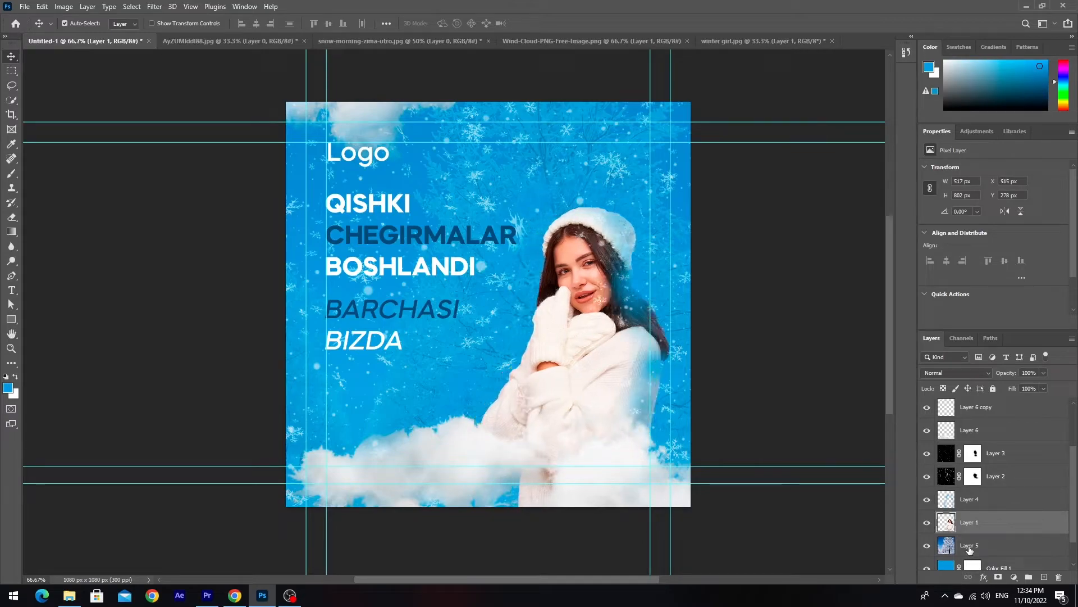
{"action": "key", "text": "Left"}
{"action": "key", "text": "Left"}
{"action": "key", "text": "ctrl+z"}
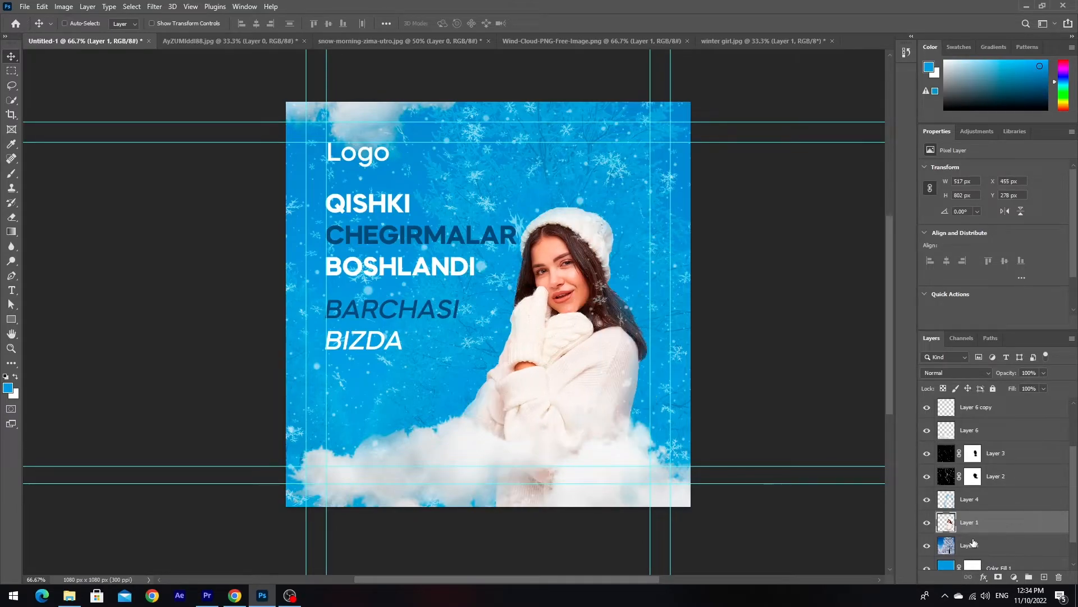
Select Layer 4 together with the woman's Layer 1 and nudge both to the right, away from the headline.
{"action": "left_click", "coordinate": [979, 507], "text": "shift"}
{"action": "key", "text": "shift+Right"}
{"action": "key", "text": "shift+Right"}
{"action": "key", "text": "shift+Right"}
{"action": "key", "text": "shift+Right"}
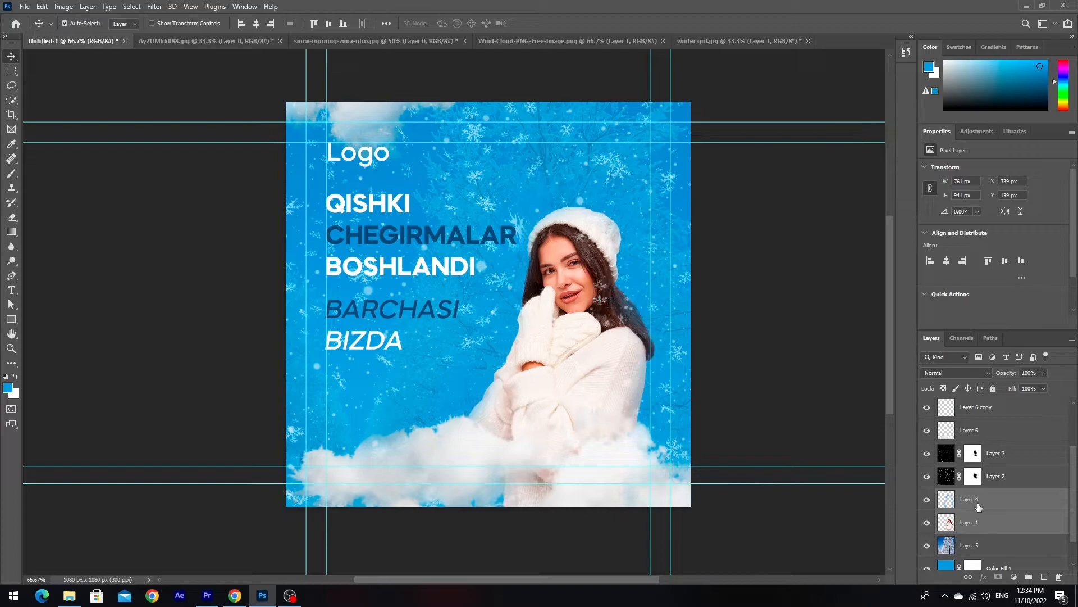
Shift the lower cloud layer to the right across the woman's lower body and deselect it.
{"action": "left_click", "coordinate": [965, 405]}
{"action": "left_click", "coordinate": [651, 466]}
{"action": "left_click_drag", "start_coordinate": [612, 491], "coordinate": [640, 499]}
{"action": "left_click", "coordinate": [246, 196]}
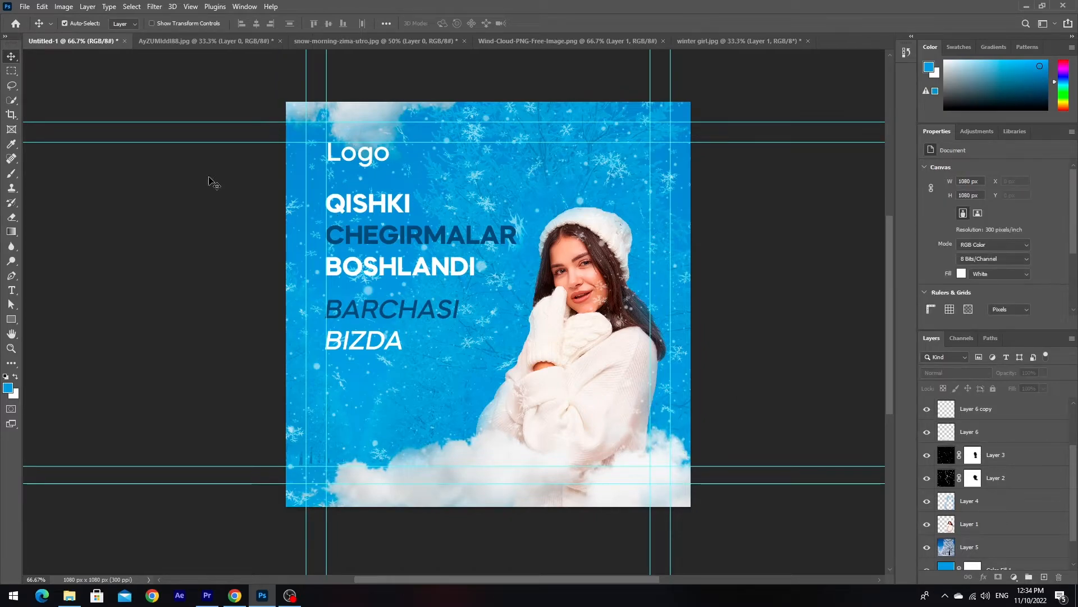
Select the QISHKI CHEGIRMALAR BOSHLANDI and BARCHASI BIZDA text layers together and move them down about 74 px.
{"action": "left_click", "coordinate": [1068, 504]}
{"action": "scroll", "coordinate": [965, 429], "scroll_direction": "up", "scroll_amount": 2}
{"action": "left_click", "coordinate": [966, 432]}
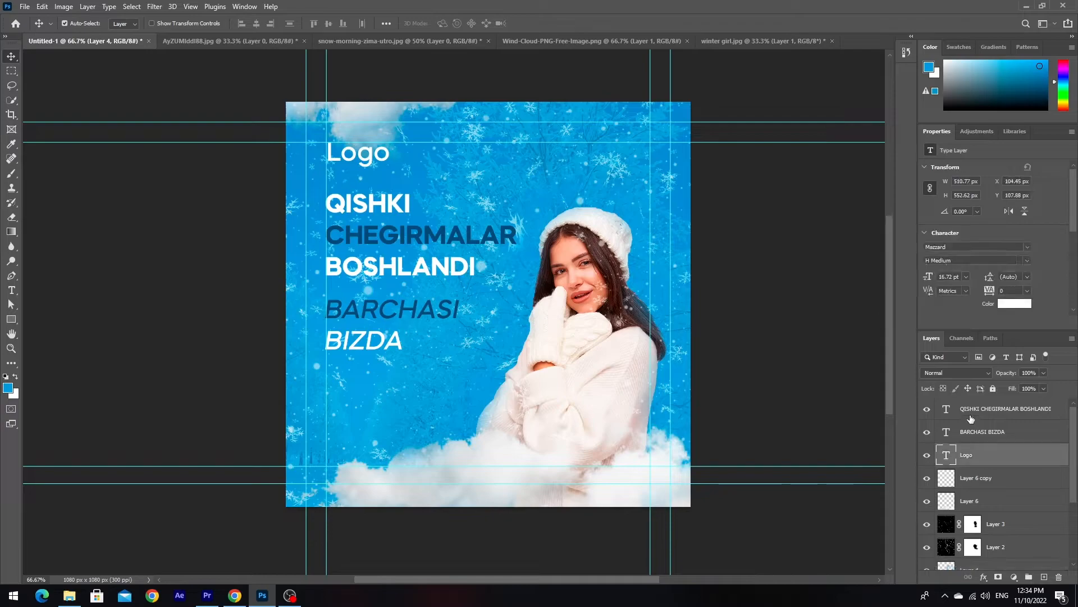
{"action": "left_click", "coordinate": [989, 409], "text": "shift"}
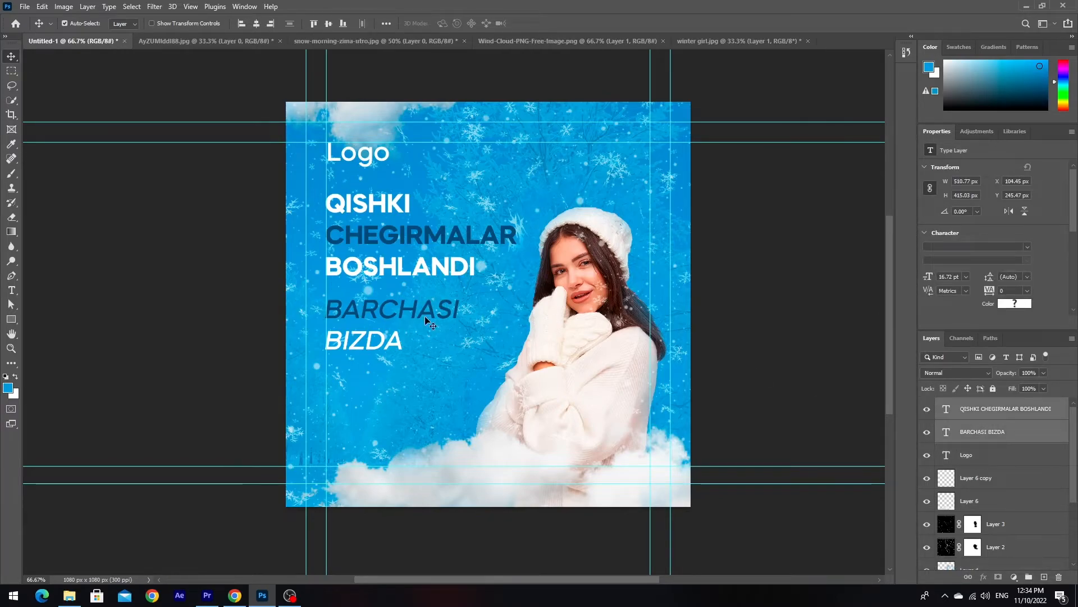
{"action": "left_click_drag", "start_coordinate": [430, 326], "coordinate": [429, 339]}
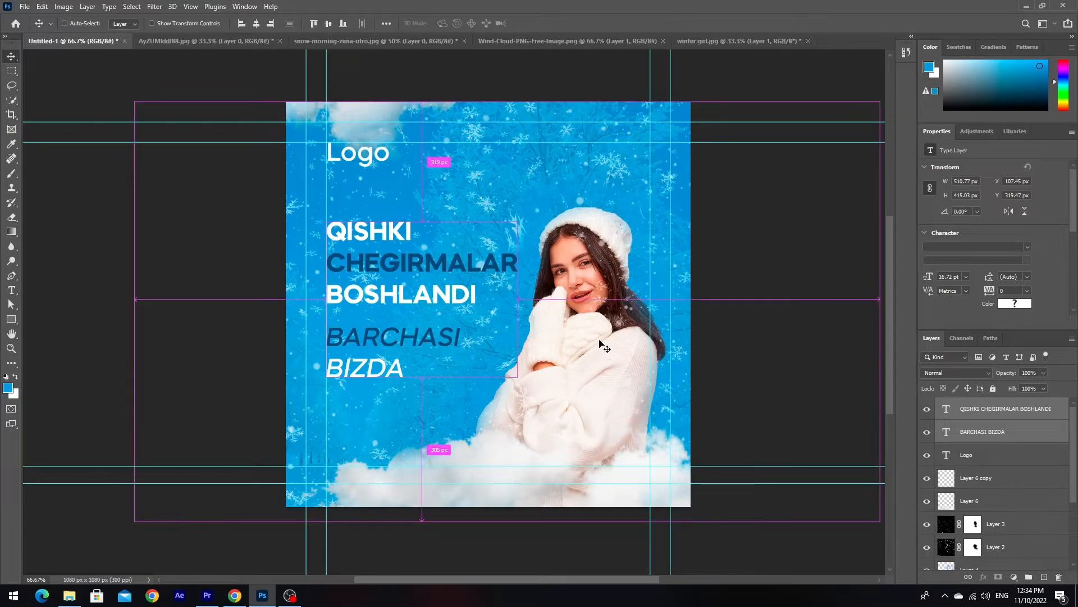
{"action": "key", "text": "ctrl+z"}
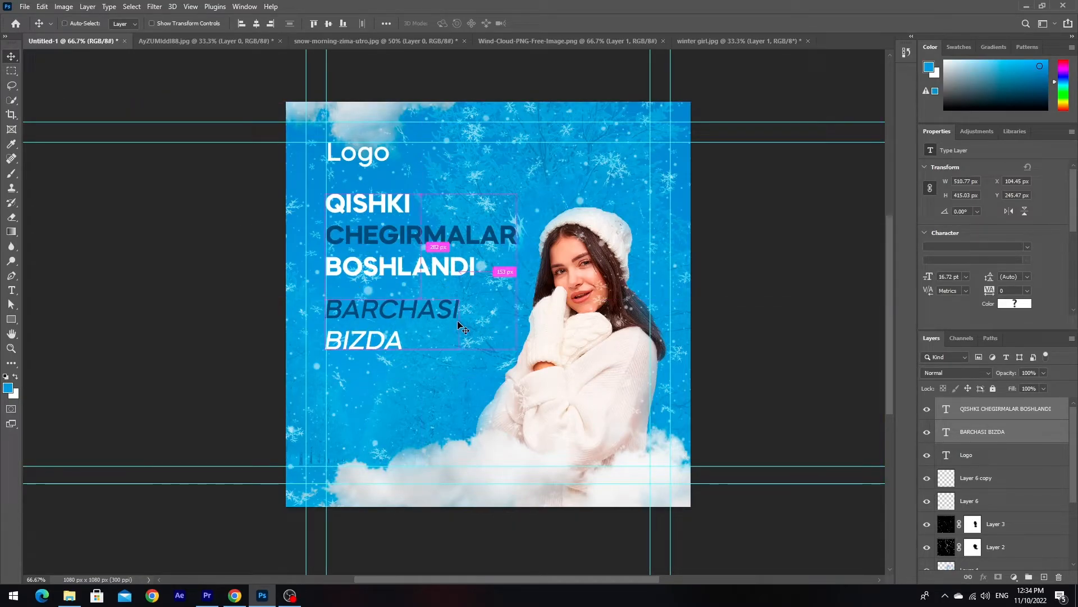
{"action": "key", "text": "ctrl+shift+z"}
Delete the old masks of snow layers Layer 3 and Layer 2, and give Layer 3 a fresh blank mask.
{"action": "left_click", "coordinate": [982, 501]}
{"action": "left_click", "coordinate": [989, 524]}
{"action": "left_click", "coordinate": [975, 525]}
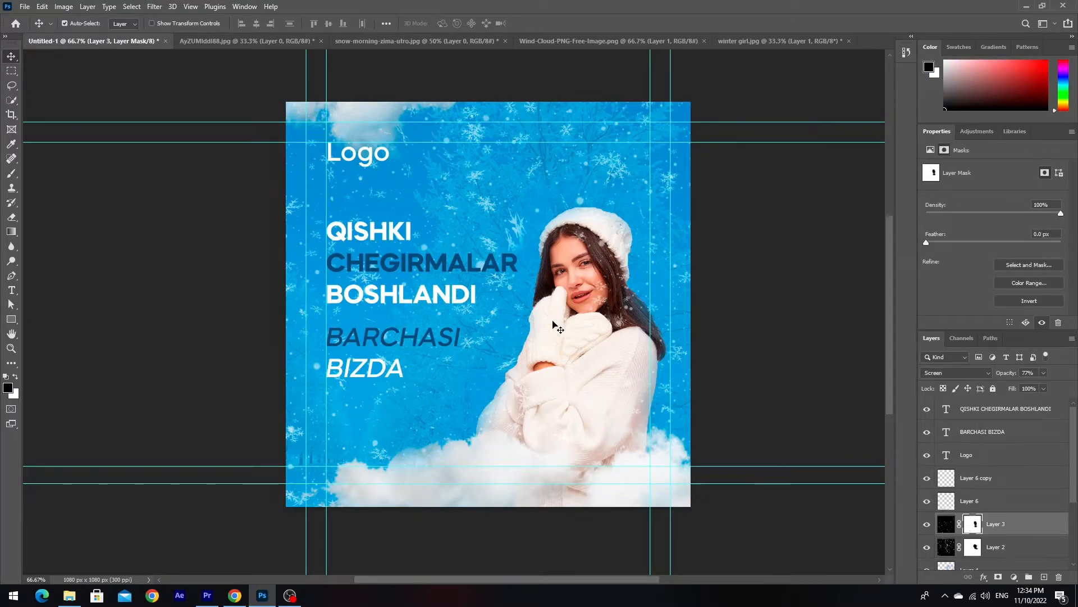
{"action": "key", "text": "ctrl+z"}
{"action": "key", "text": "ctrl+z"}
{"action": "key", "text": "ctrl+z"}
{"action": "key", "text": "ctrl+z"}
{"action": "left_click", "coordinate": [999, 577]}
Add a mask to Layer 2 and brush black over the woman's face with a soft brush at 27% opacity on both snow layers' masks.
{"action": "left_click", "coordinate": [11, 173]}
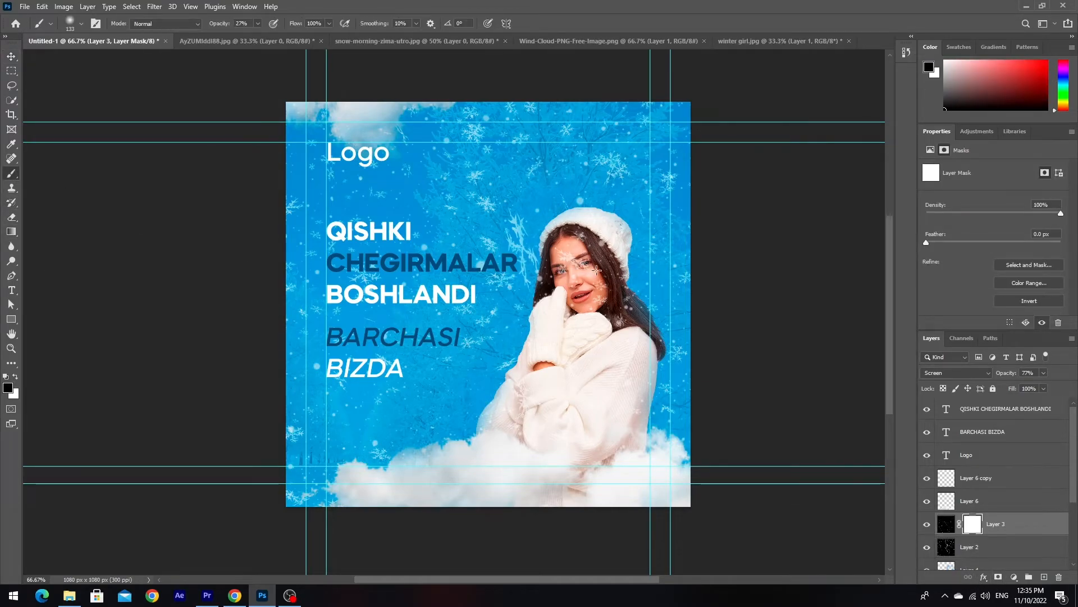
{"action": "key", "text": "bracketright"}
{"action": "left_click", "coordinate": [978, 548]}
{"action": "left_click", "coordinate": [998, 577]}
{"action": "mouse_move", "coordinate": [585, 258]}
{"action": "left_mouse_down"}
{"action": "mouse_move", "coordinate": [565, 274]}
{"action": "mouse_move", "coordinate": [569, 228]}
{"action": "mouse_move", "coordinate": [566, 268]}
{"action": "mouse_move", "coordinate": [597, 307]}
{"action": "left_mouse_up"}
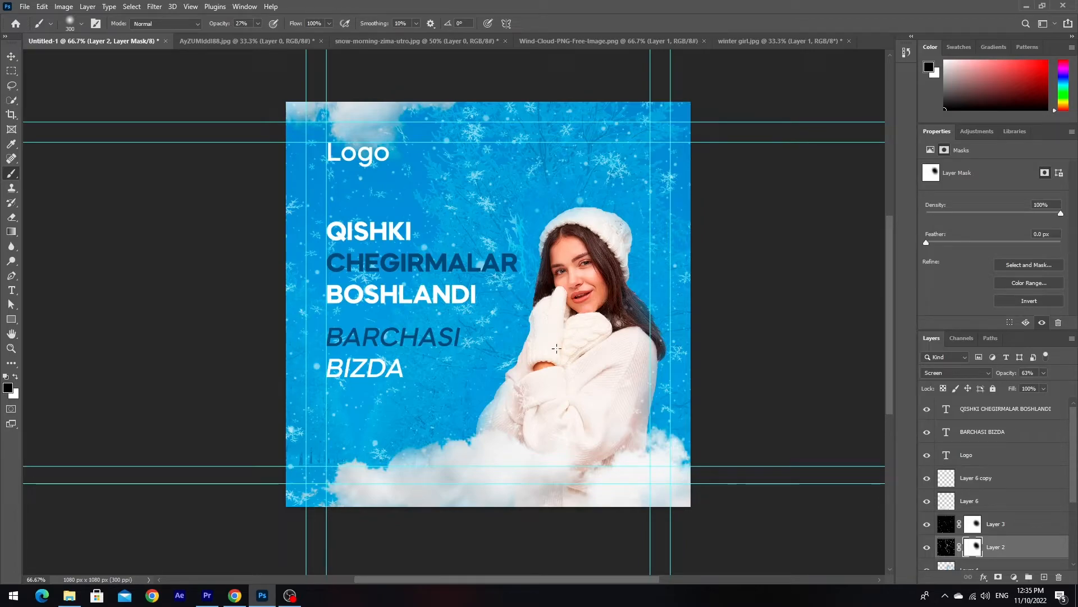
{"action": "key", "text": "x"}
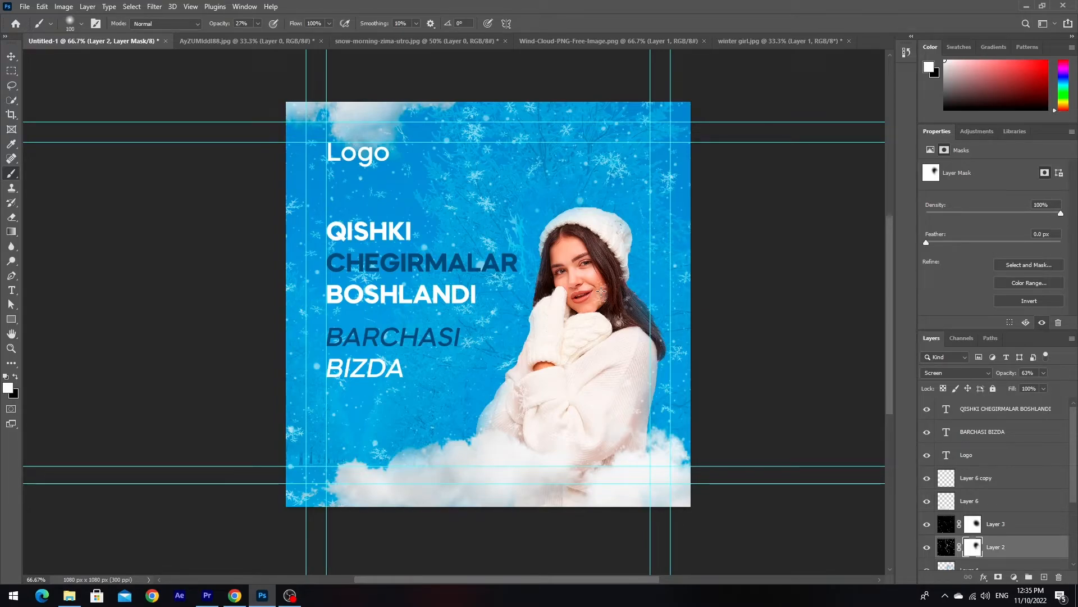
{"action": "key", "text": "x"}
{"action": "left_click", "coordinate": [11, 57]}
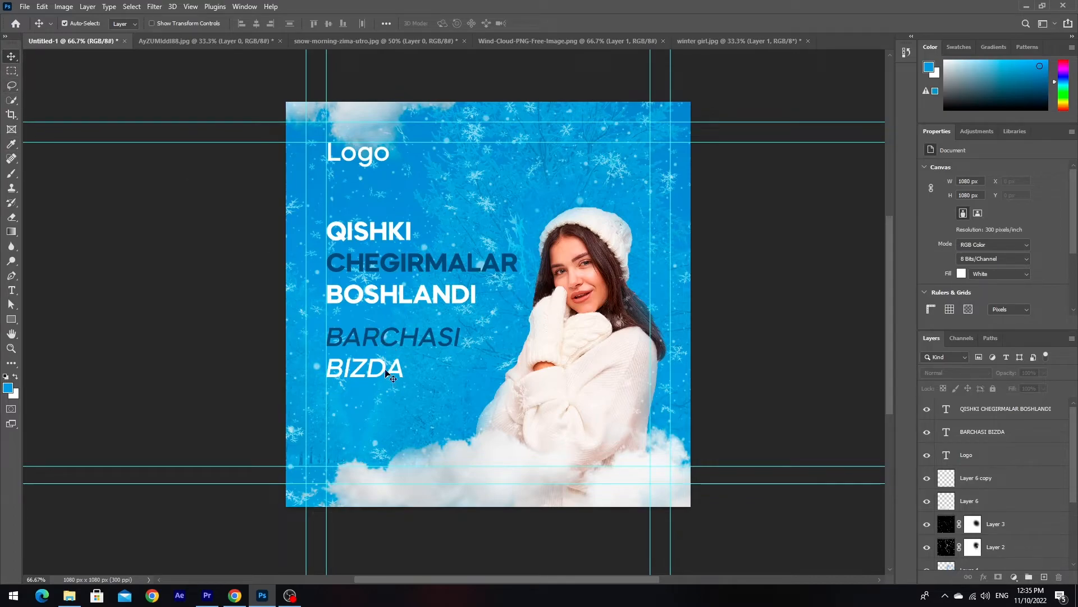
Duplicate the Logo text and place the copy directly below BIZDA.
{"action": "left_click", "coordinate": [369, 159]}
{"action": "left_click", "coordinate": [495, 216]}
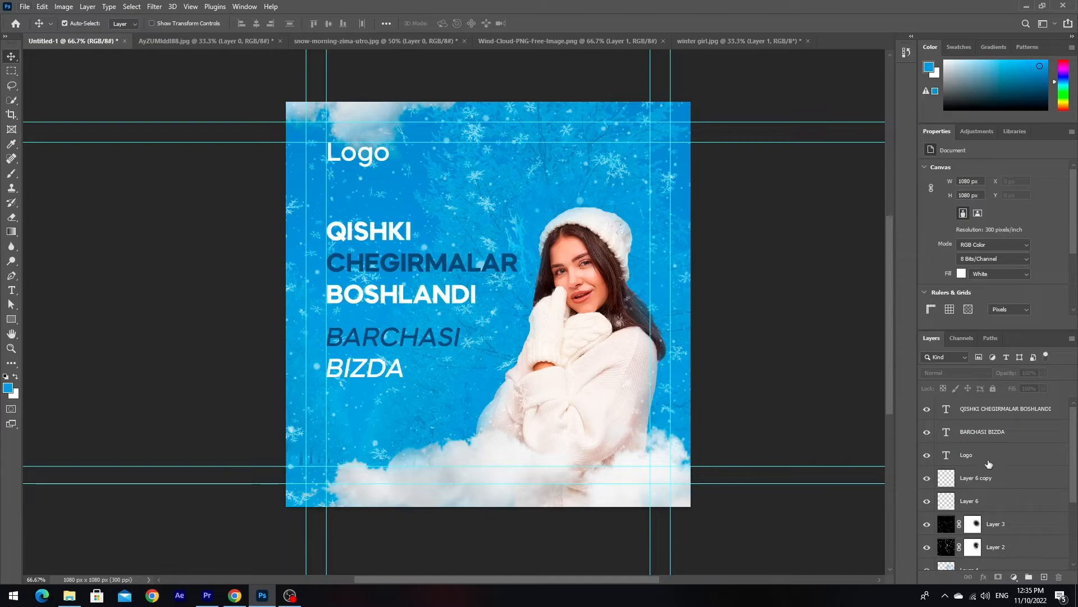
{"action": "left_click", "coordinate": [371, 165]}
{"action": "left_click_drag", "start_coordinate": [369, 166], "coordinate": [369, 413]}
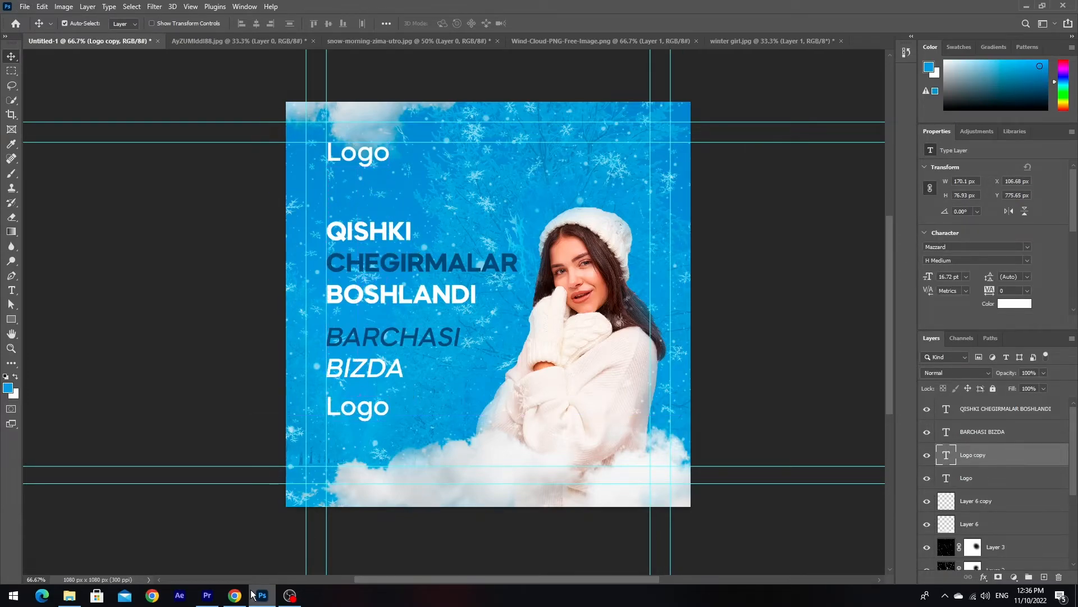
Switch to Chrome and open the bookmarked Iconfinder free icons page in a new tab.
{"action": "key", "text": "alt+Tab"}
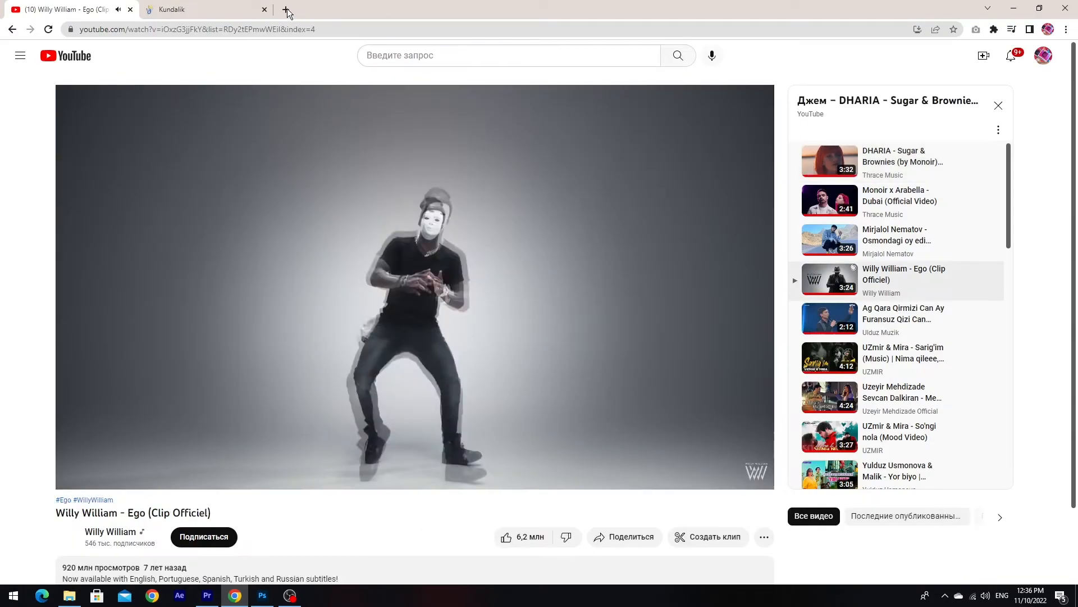
{"action": "left_click", "coordinate": [287, 12]}
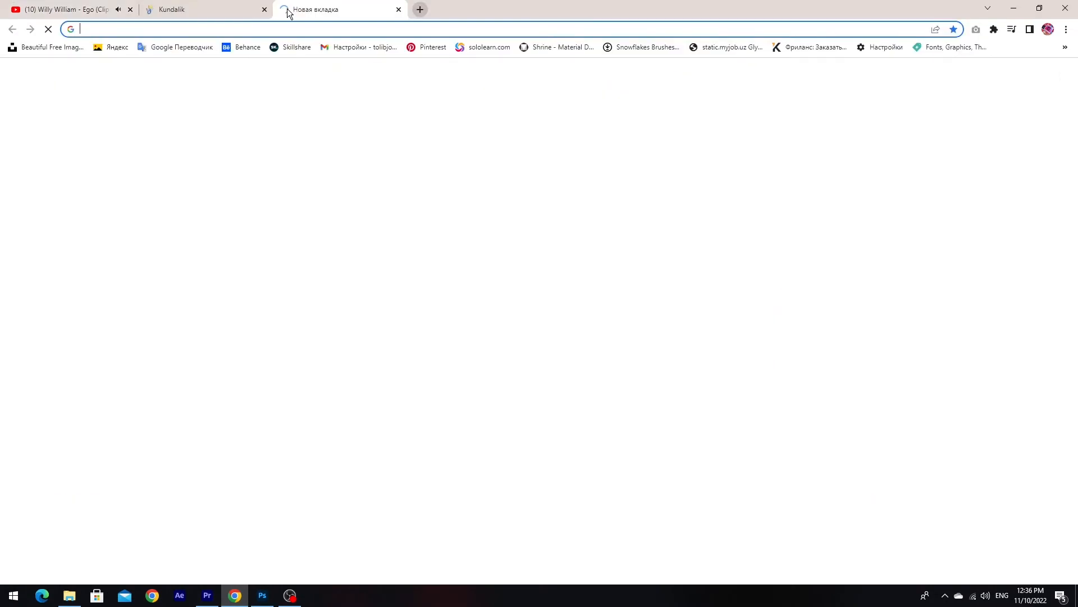
{"action": "left_click", "coordinate": [276, 33]}
{"action": "left_click", "coordinate": [1065, 47]}
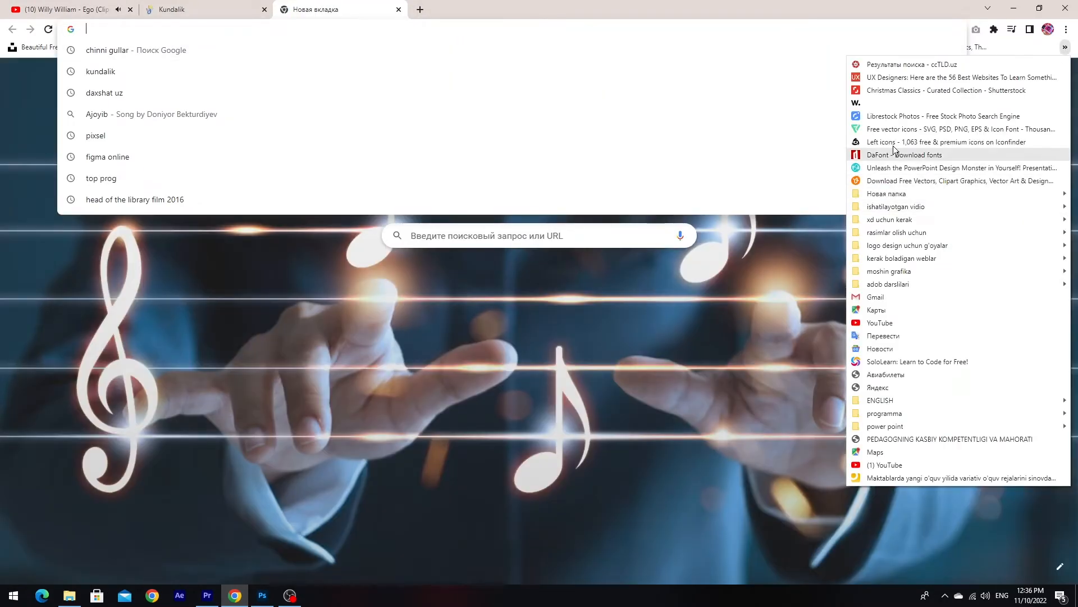
{"action": "left_click", "coordinate": [898, 142]}
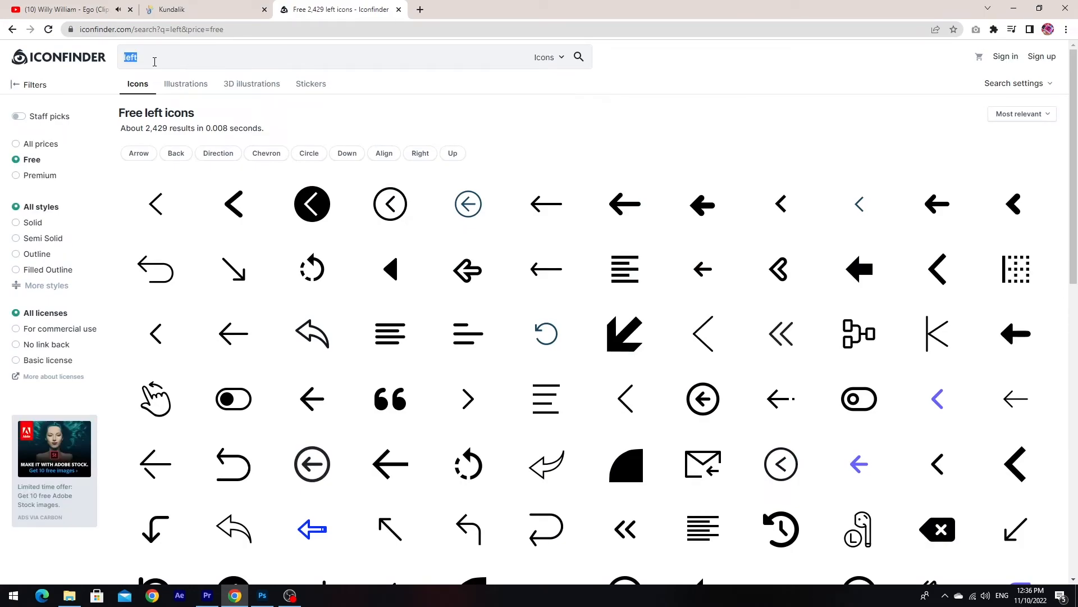
Search Iconfinder for INSTAGRAM and download the first free black outline icon as a PNG.
{"action": "type", "text": "TAGRAM"}
{"action": "key", "text": "Return"}
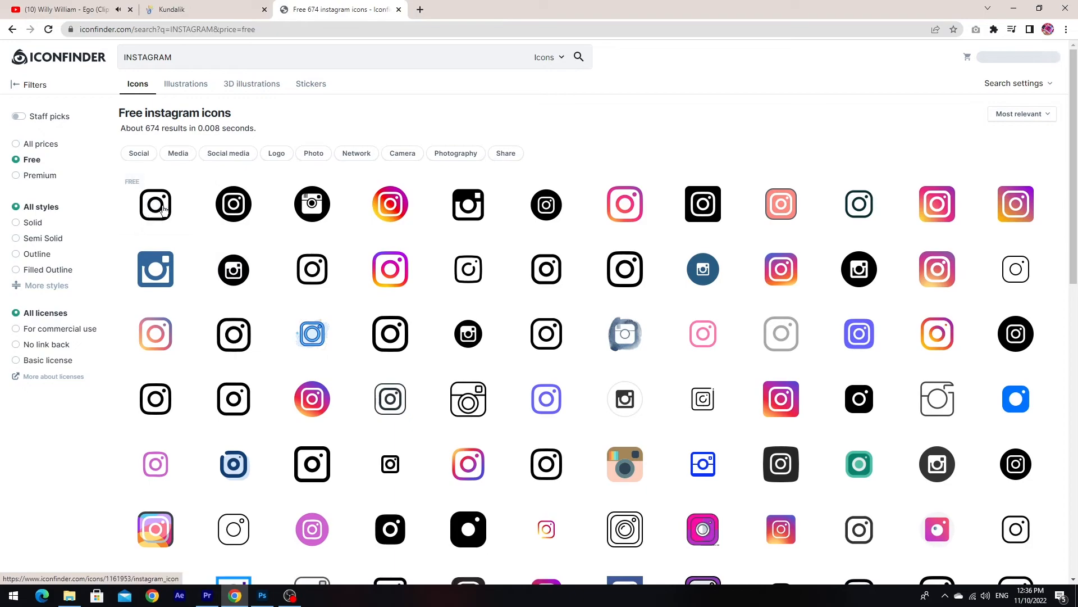
{"action": "left_click", "coordinate": [163, 209]}
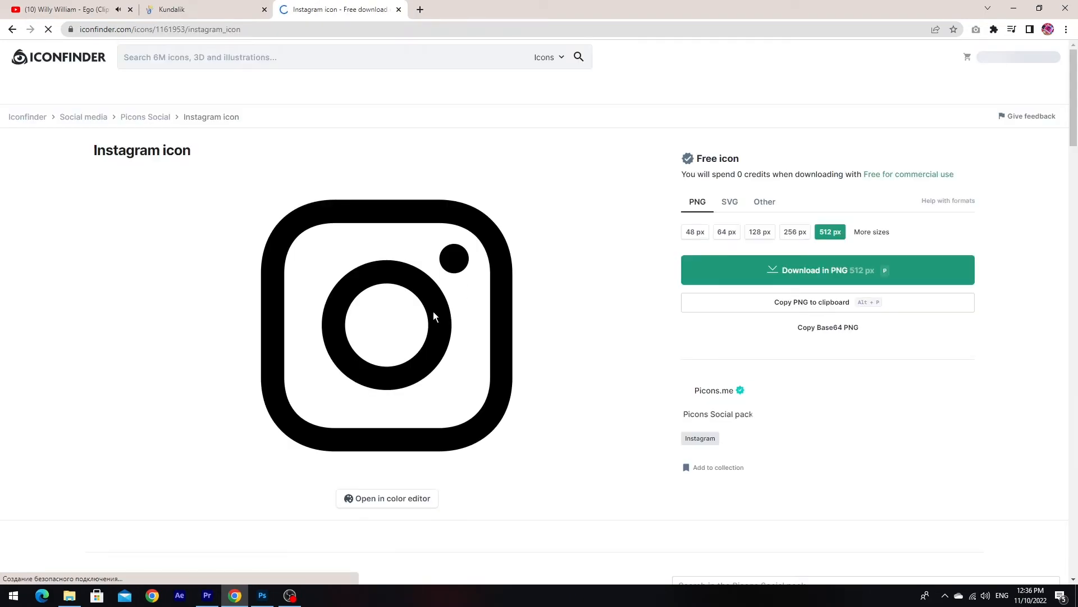
{"action": "left_click", "coordinate": [793, 233]}
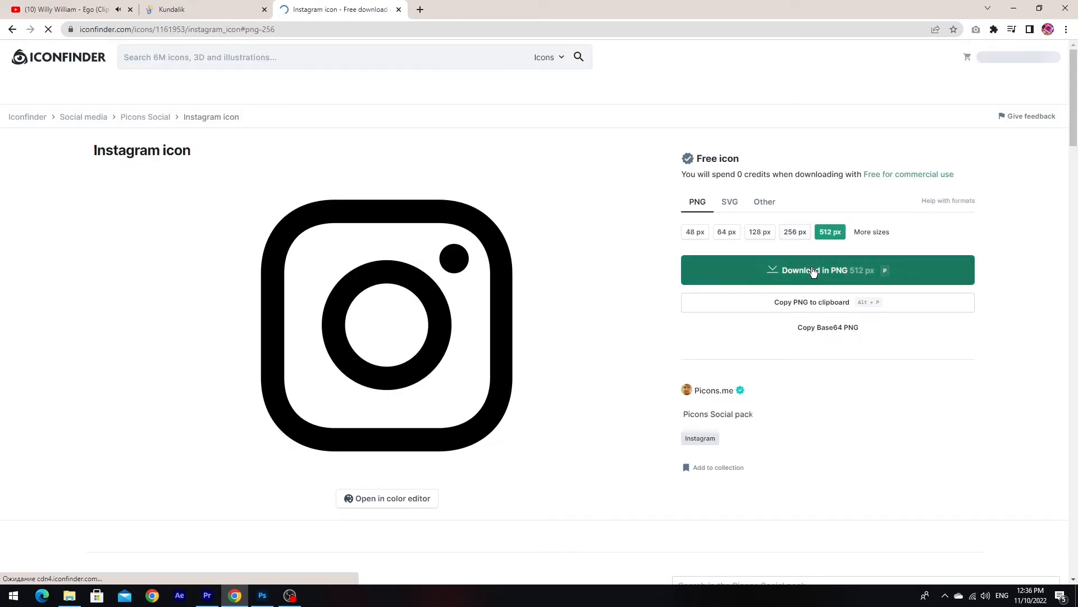
{"action": "left_click", "coordinate": [809, 268]}
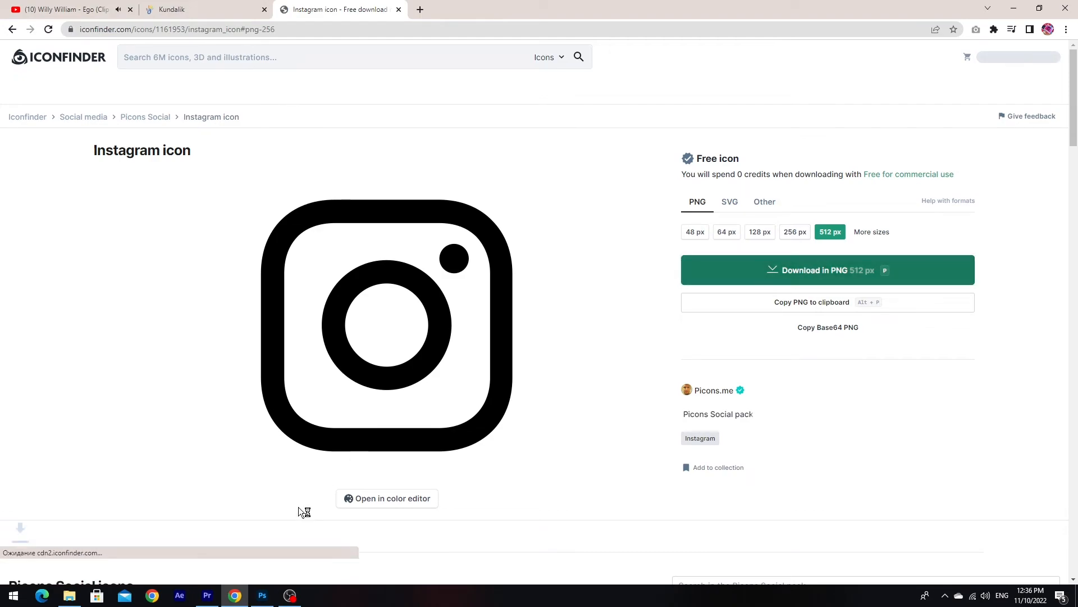
Place the downloaded Instagram icon into the Photoshop design, scaled down to 54 × 54 px.
{"action": "left_click_drag", "start_coordinate": [51, 569], "coordinate": [359, 437]}
{"action": "left_click_drag", "start_coordinate": [689, 509], "coordinate": [421, 415]}
{"action": "key", "text": "Return"}
Move the copied Logo text aside to the right and position the Instagram icon below BIZDA at the headlines' left guide.
{"action": "left_click", "coordinate": [361, 409]}
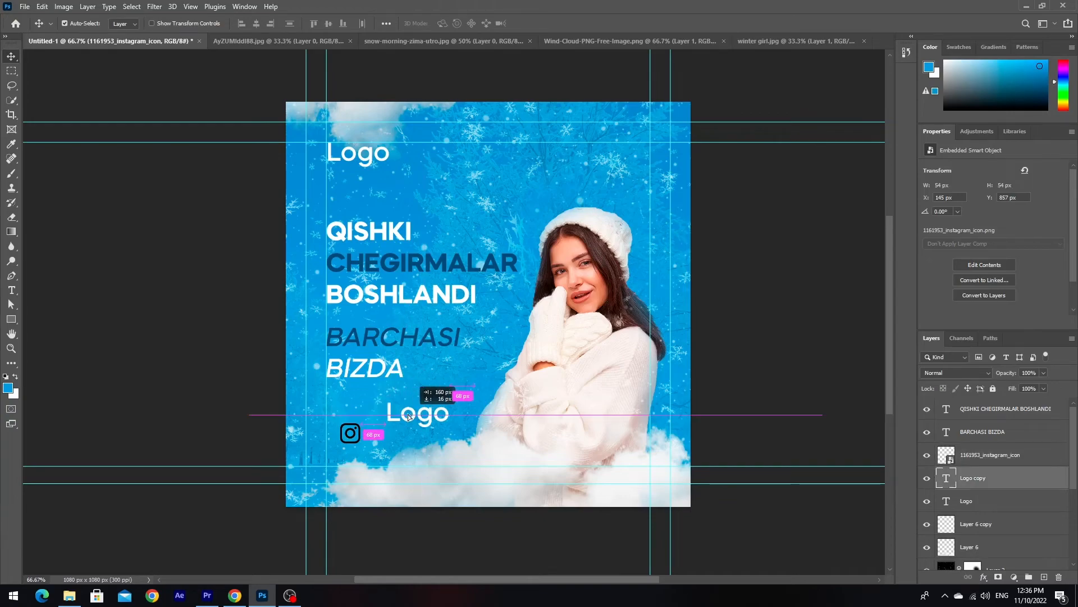
{"action": "left_click", "coordinate": [355, 437]}
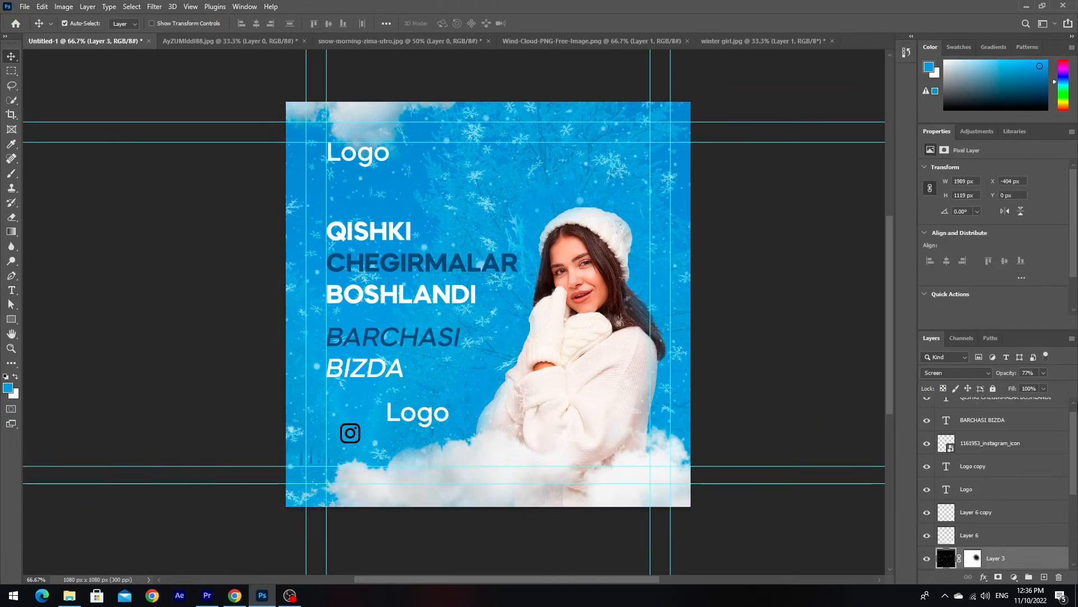
{"action": "left_click", "coordinate": [64, 24]}
{"action": "scroll", "coordinate": [1072, 450], "scroll_direction": "up", "scroll_amount": 1}
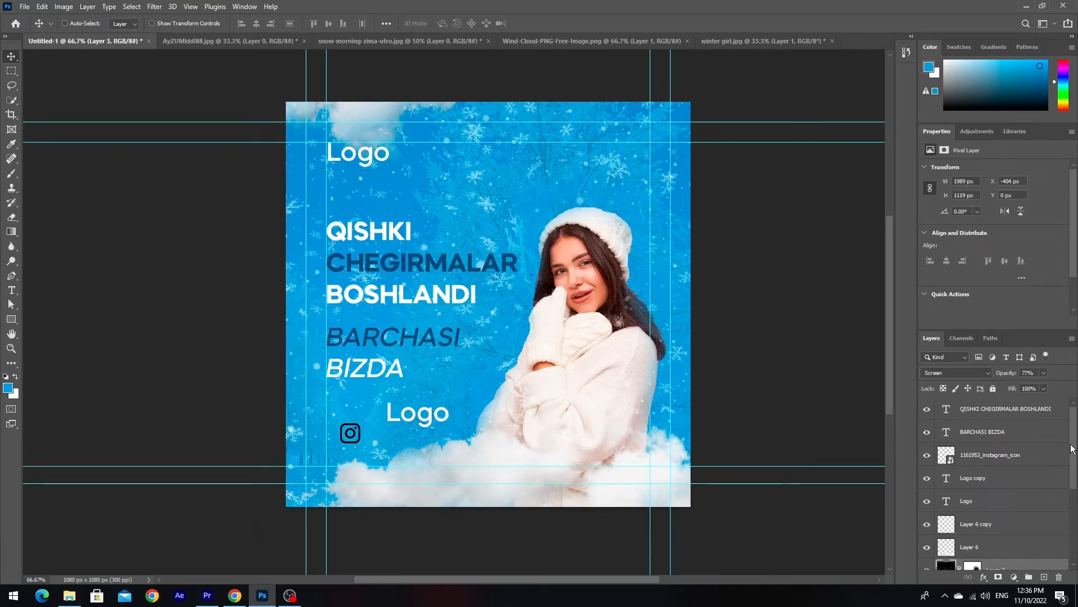
{"action": "left_click", "coordinate": [1003, 453]}
{"action": "left_click_drag", "start_coordinate": [340, 427], "coordinate": [340, 424]}
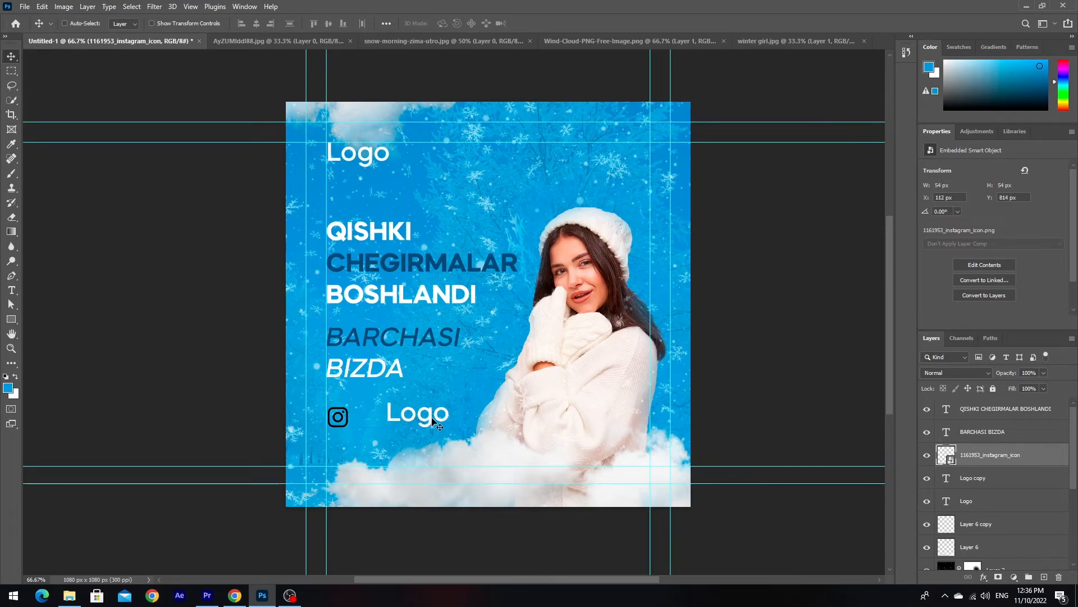
Replace the copied Logo text with user_name and move it next to the Instagram icon.
{"action": "double_click", "coordinate": [414, 423]}
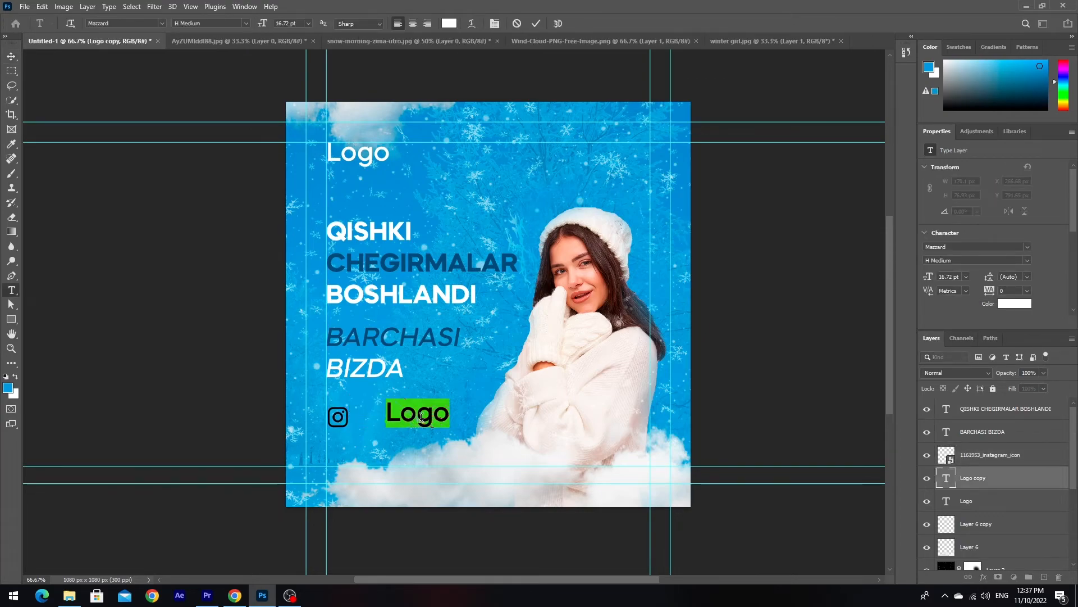
{"action": "left_click", "coordinate": [422, 416]}
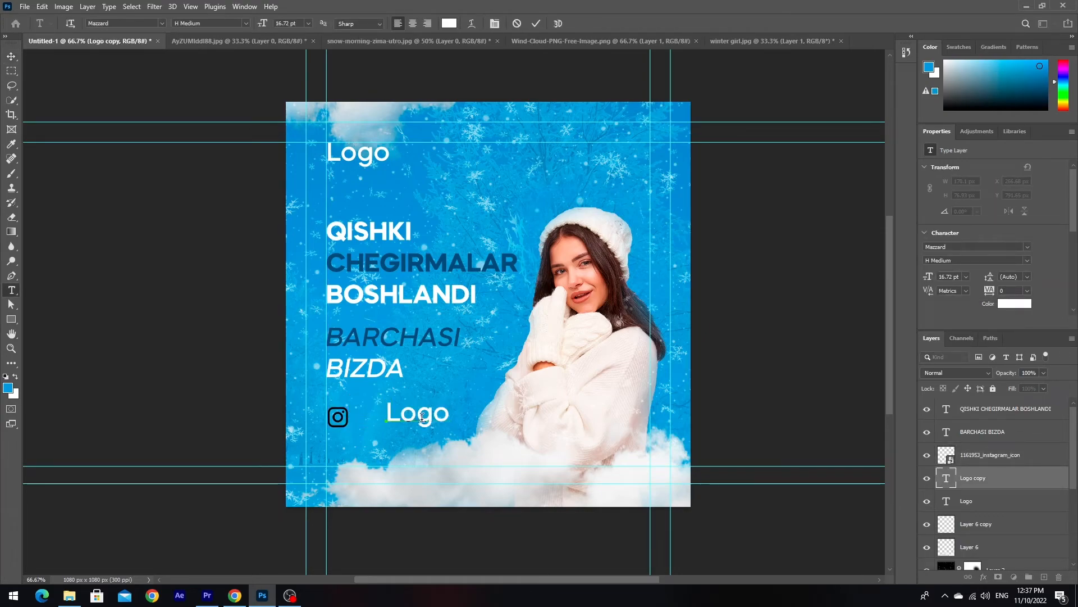
{"action": "key", "text": "ctrl+a"}
{"action": "type", "text": "INS"}
{"action": "key", "text": "BackSpace"}
{"action": "key", "text": "BackSpace"}
{"action": "key", "text": "BackSpace"}
{"action": "type", "text": "user name"}
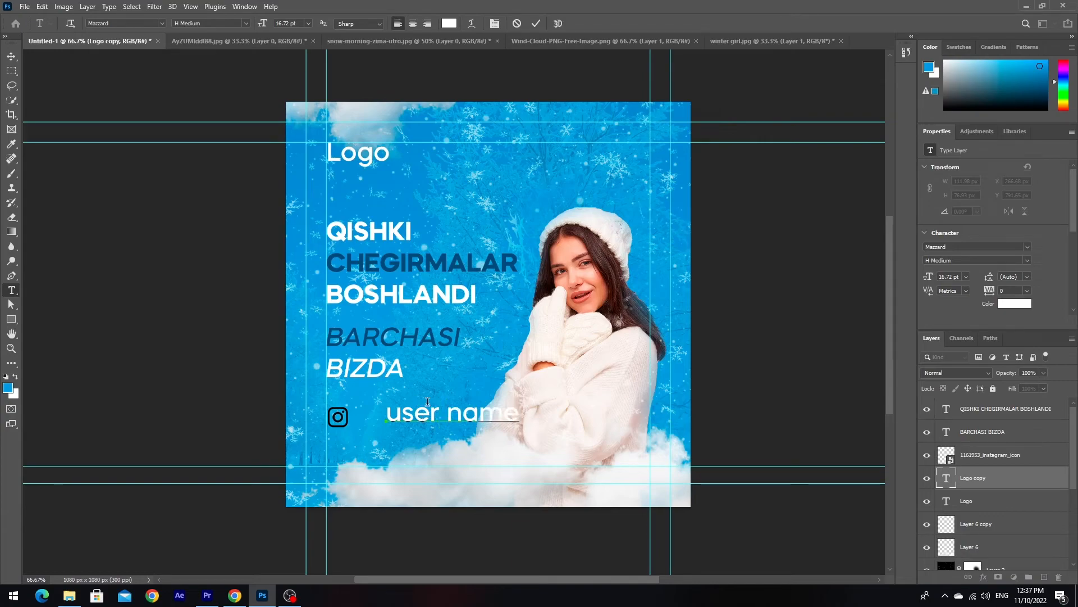
{"action": "key", "text": "BackSpace"}
{"action": "type", "text": "_"}
{"action": "left_click", "coordinate": [12, 56]}
{"action": "left_click_drag", "start_coordinate": [433, 416], "coordinate": [406, 416]}
Set the user_name text's font style to H Light and move it about 22 px left, closer to the icon.
{"action": "double_click", "coordinate": [405, 416]}
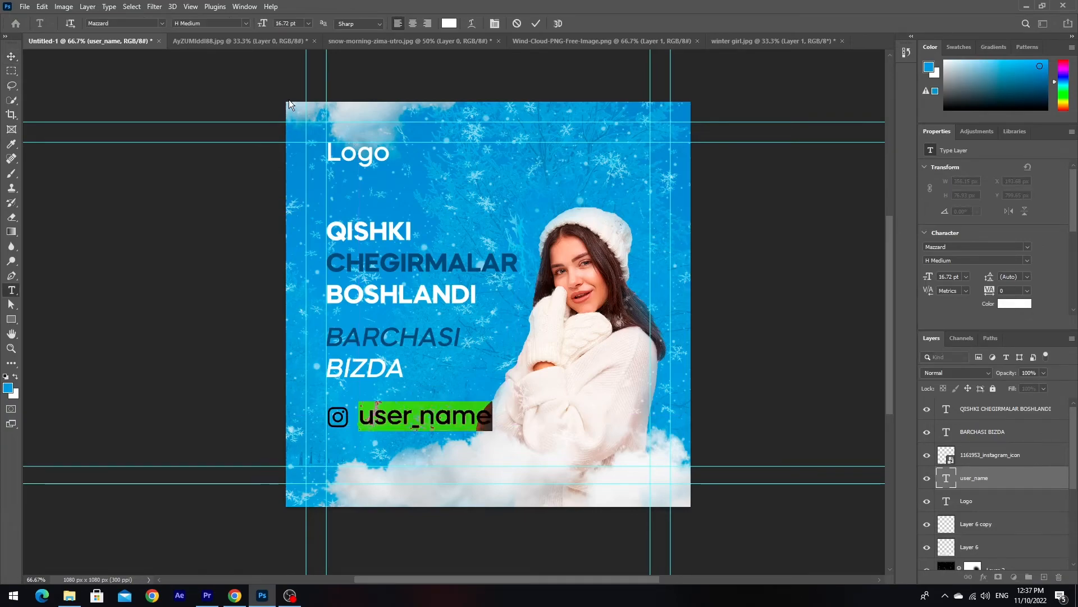
{"action": "left_click", "coordinate": [231, 21]}
{"action": "key", "text": "Up"}
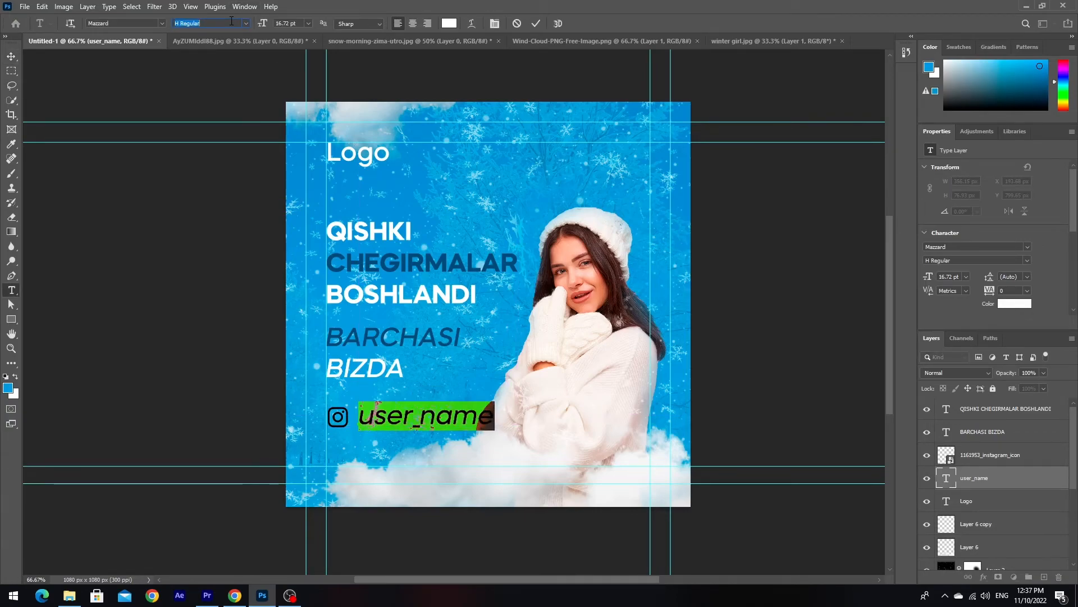
{"action": "key", "text": "Up"}
{"action": "key", "text": "Up"}
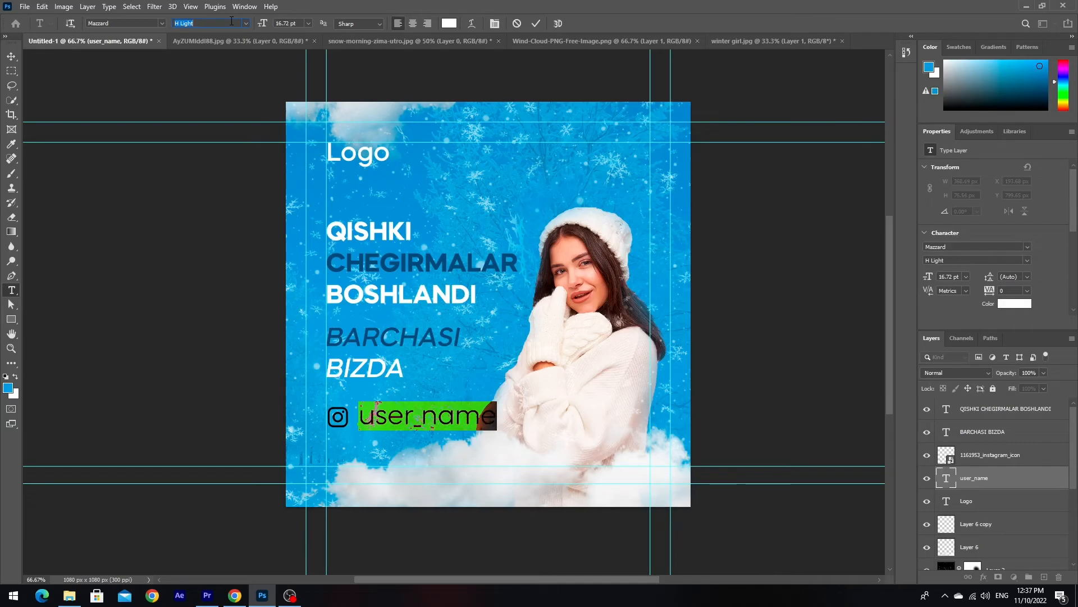
{"action": "left_click", "coordinate": [11, 56]}
{"action": "left_click_drag", "start_coordinate": [360, 420], "coordinate": [349, 421]}
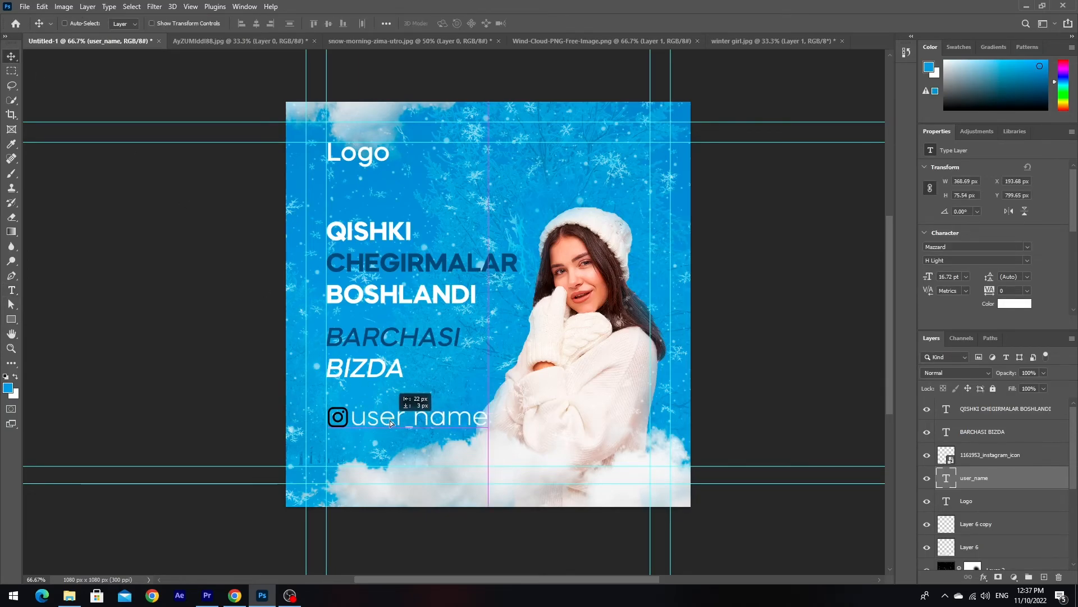
Apply a white Color Overlay layer style to the Instagram icon.
{"action": "left_click", "coordinate": [986, 455]}
{"action": "right_click", "coordinate": [984, 457]}
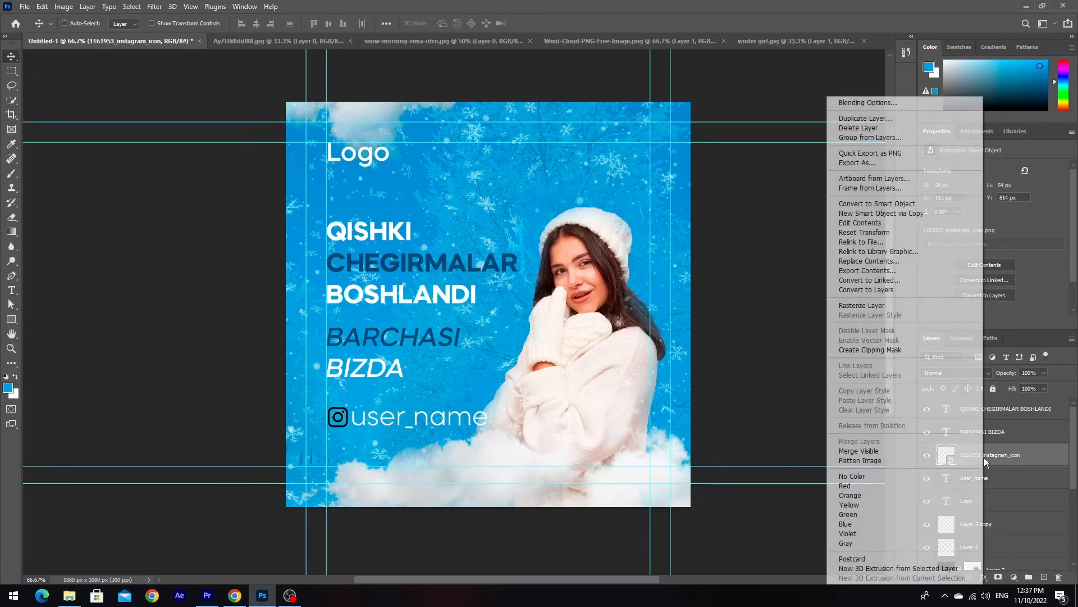
{"action": "left_click", "coordinate": [869, 103]}
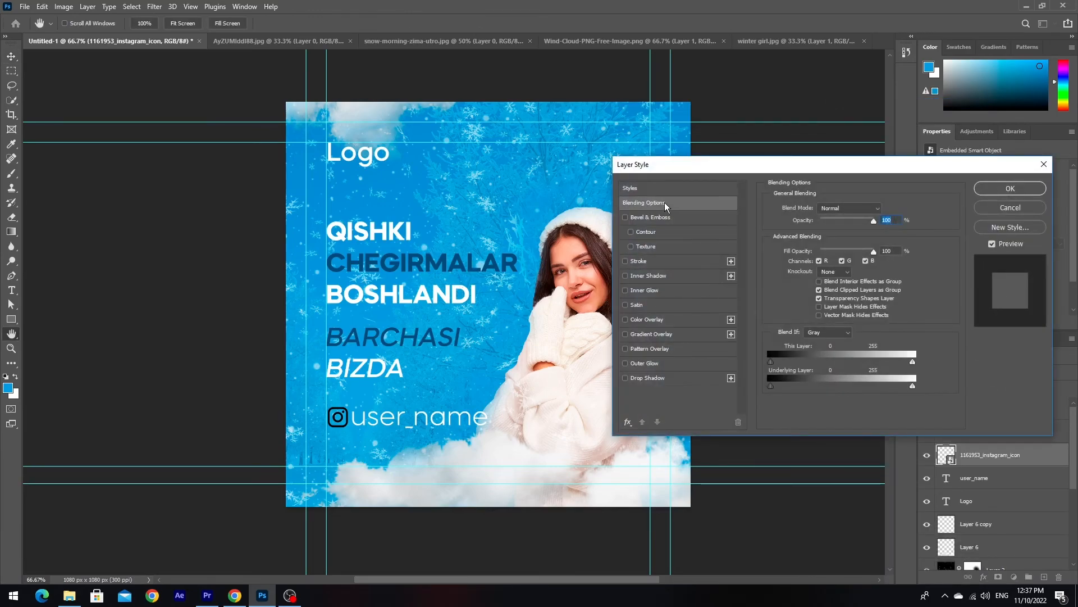
{"action": "left_click", "coordinate": [659, 321]}
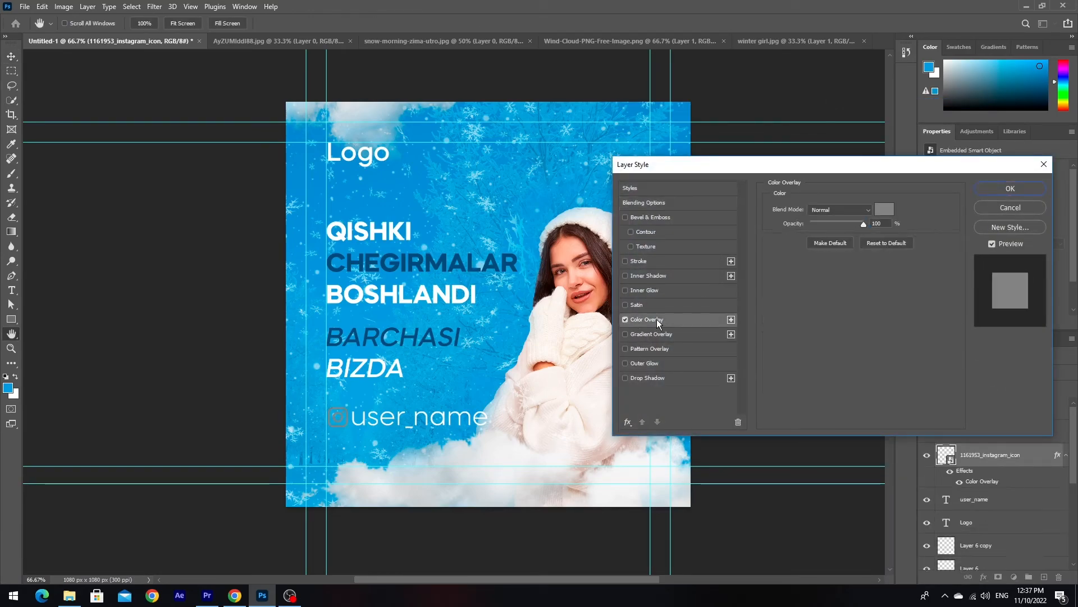
{"action": "left_click", "coordinate": [885, 209]}
{"action": "left_click", "coordinate": [695, 194]}
{"action": "left_click", "coordinate": [928, 195]}
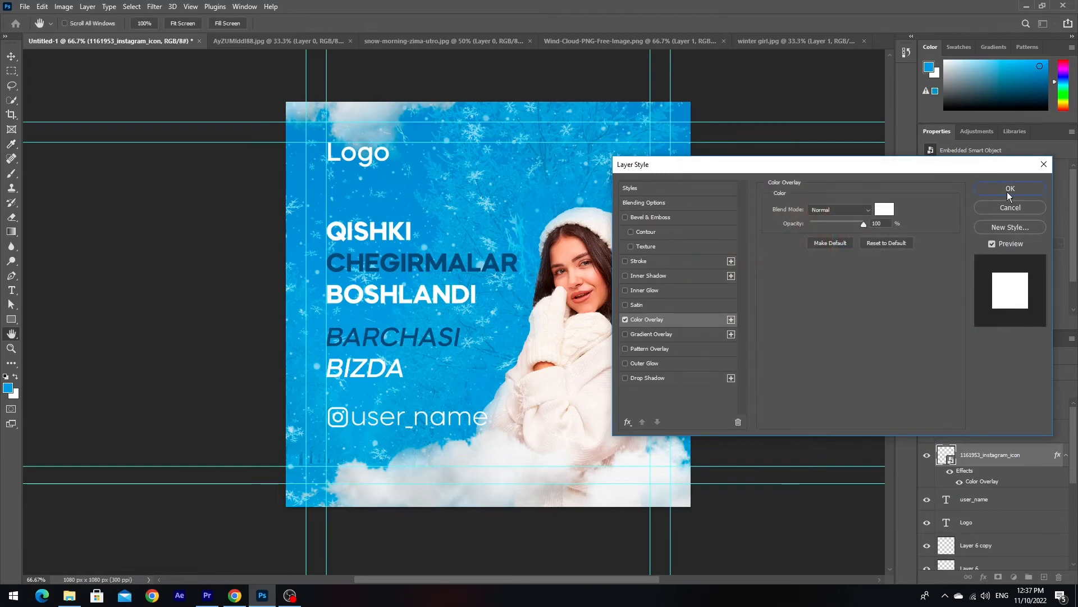
{"action": "left_click", "coordinate": [1009, 190]}
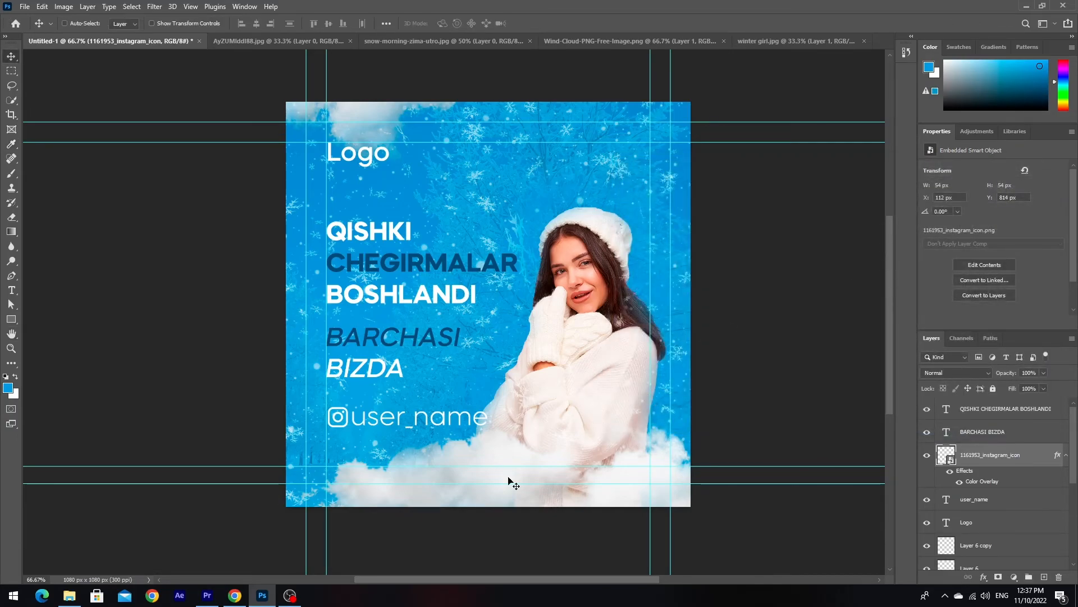
Group the QISHKI CHEGIRMALAR BOSHLANDI and BARCHASI BIZDA text layers.
{"action": "left_click", "coordinate": [988, 414]}
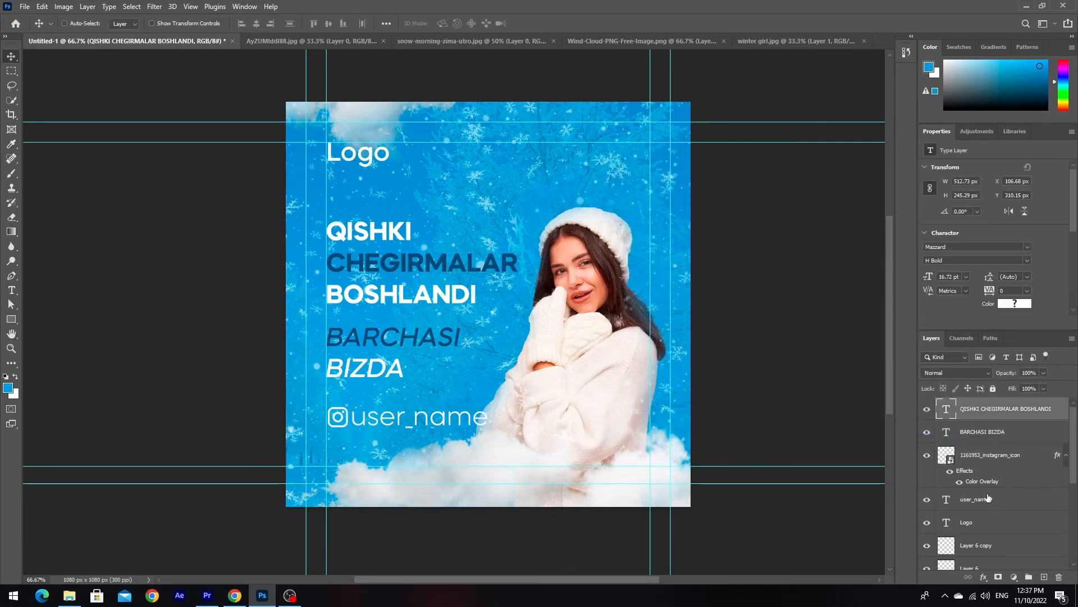
{"action": "left_click", "coordinate": [983, 422], "text": "shift"}
{"action": "key", "text": "ctrl+g"}
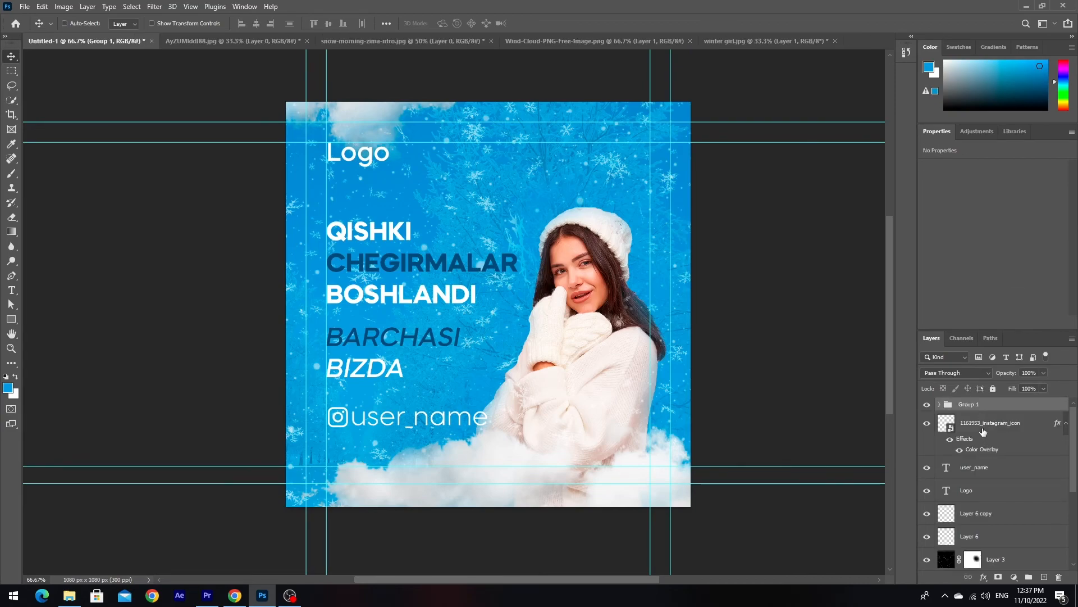
Collapse the Instagram icon layer's effects list and group the user_name and Logo text layers.
{"action": "left_click", "coordinate": [984, 426]}
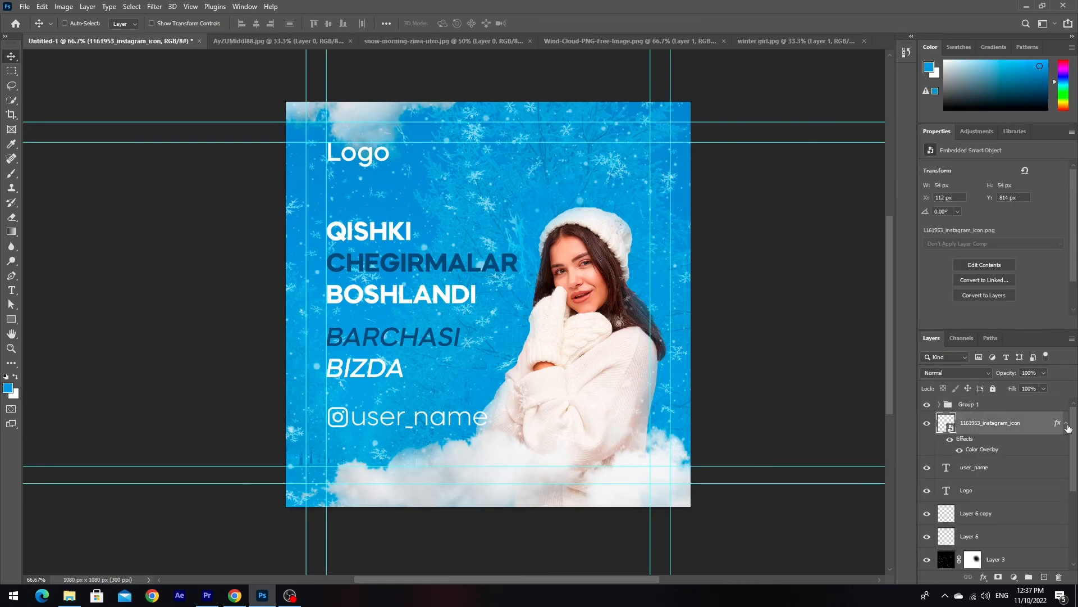
{"action": "left_click", "coordinate": [1068, 425]}
{"action": "left_click", "coordinate": [977, 446]}
{"action": "left_click", "coordinate": [984, 470], "text": "shift"}
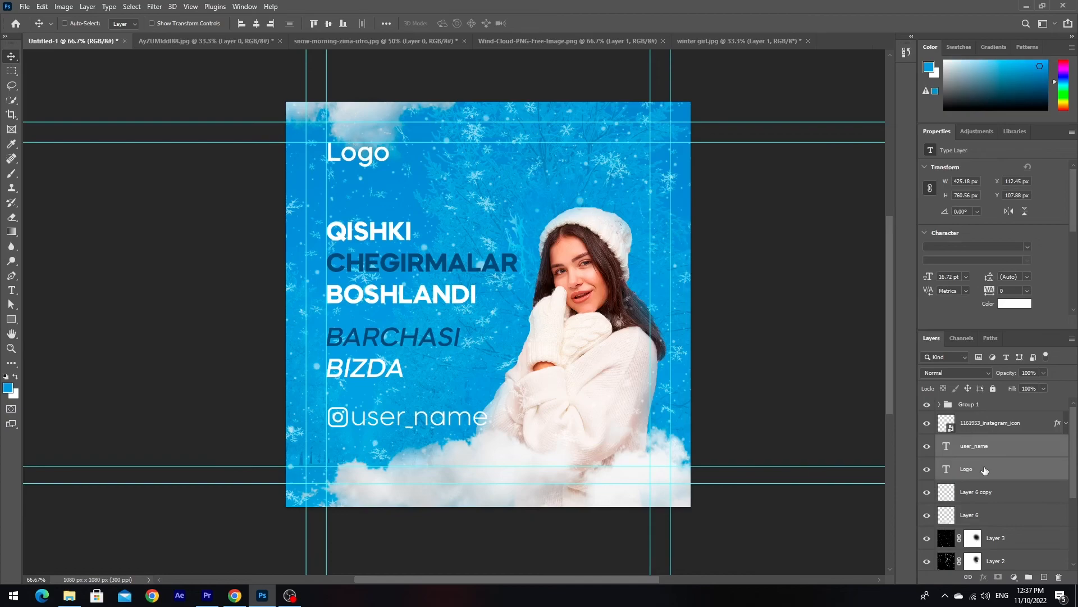
{"action": "key", "text": "ctrl+g"}
Group the masked snow layers, Layer 3 and Layer 2.
{"action": "left_click", "coordinate": [979, 464]}
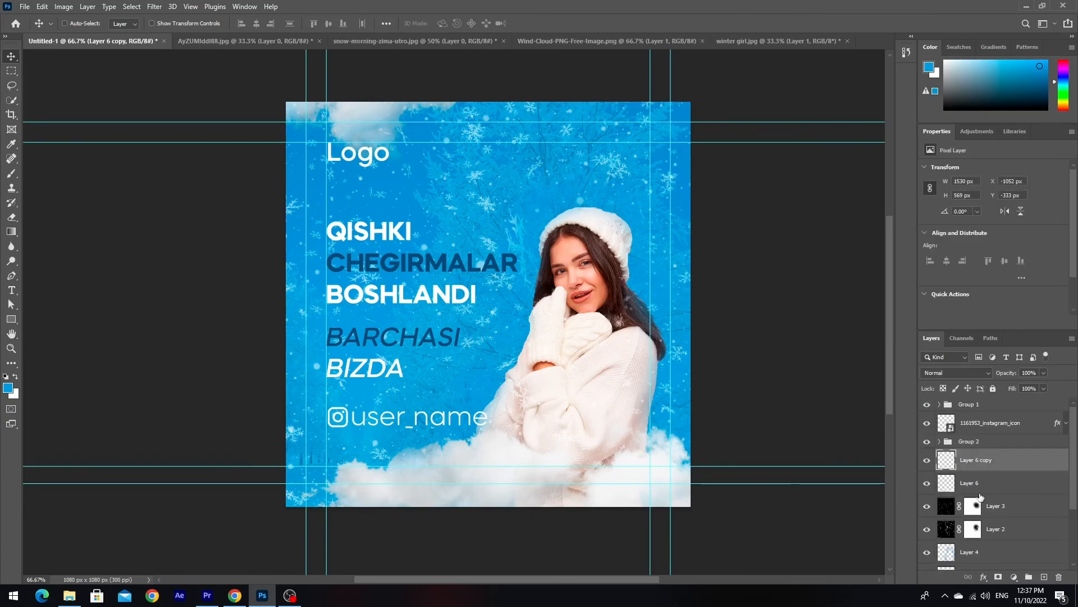
{"action": "left_click", "coordinate": [989, 528]}
{"action": "left_click", "coordinate": [989, 505], "text": "shift"}
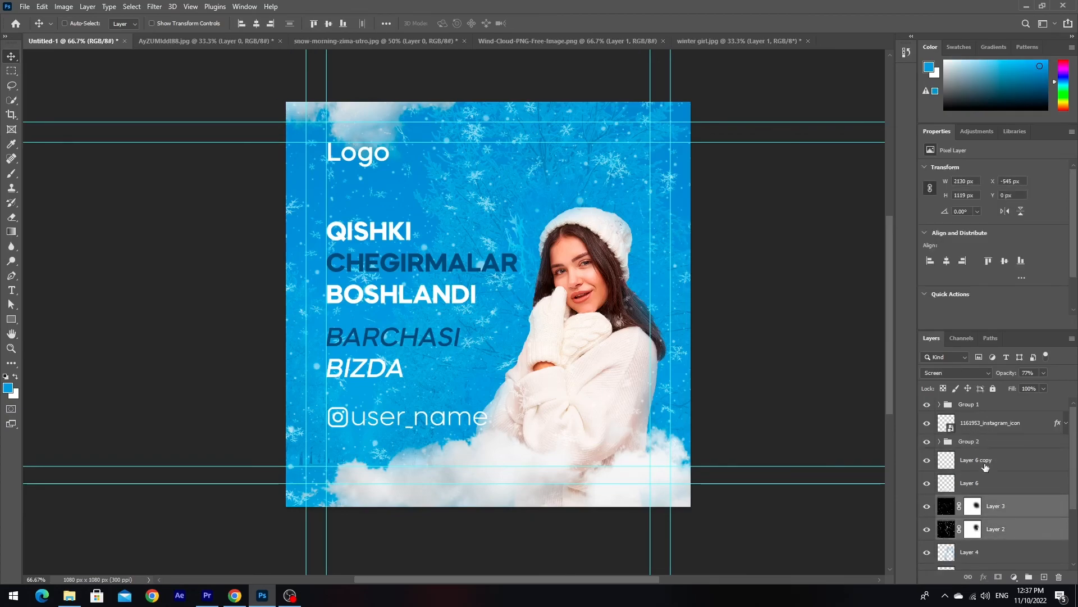
{"action": "key", "text": "ctrl+g"}
Group the two cloud layers, Layer 6 copy and Layer 6.
{"action": "left_click", "coordinate": [985, 464]}
{"action": "left_click", "coordinate": [986, 482], "text": "shift"}
{"action": "key", "text": "ctrl+g"}
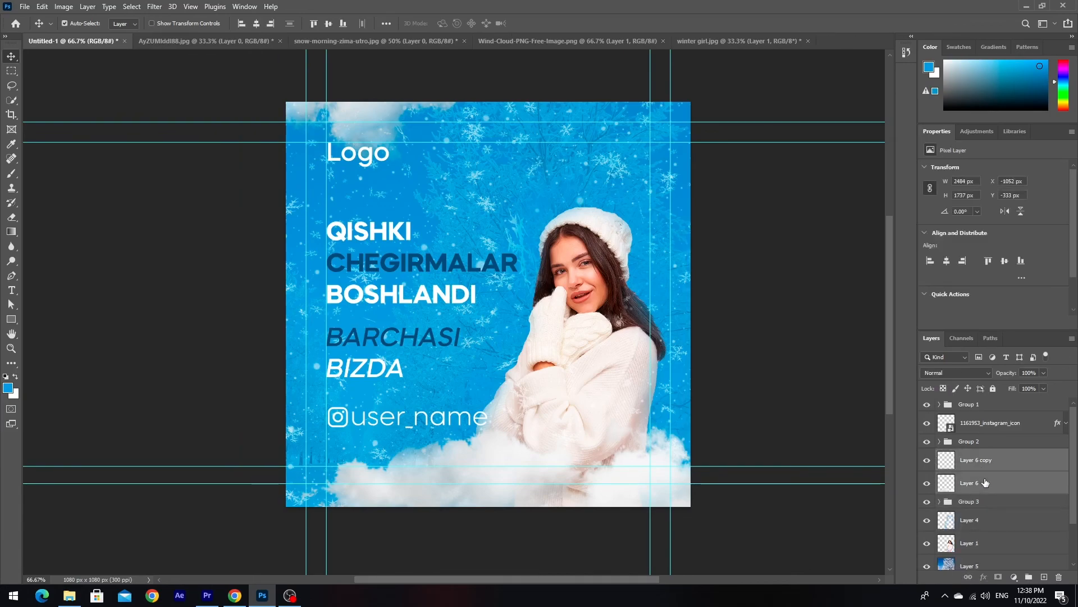
Group Layer 4 with the woman's cut-out, Layer 1.
{"action": "left_click", "coordinate": [975, 496]}
{"action": "left_click", "coordinate": [981, 518], "text": "shift"}
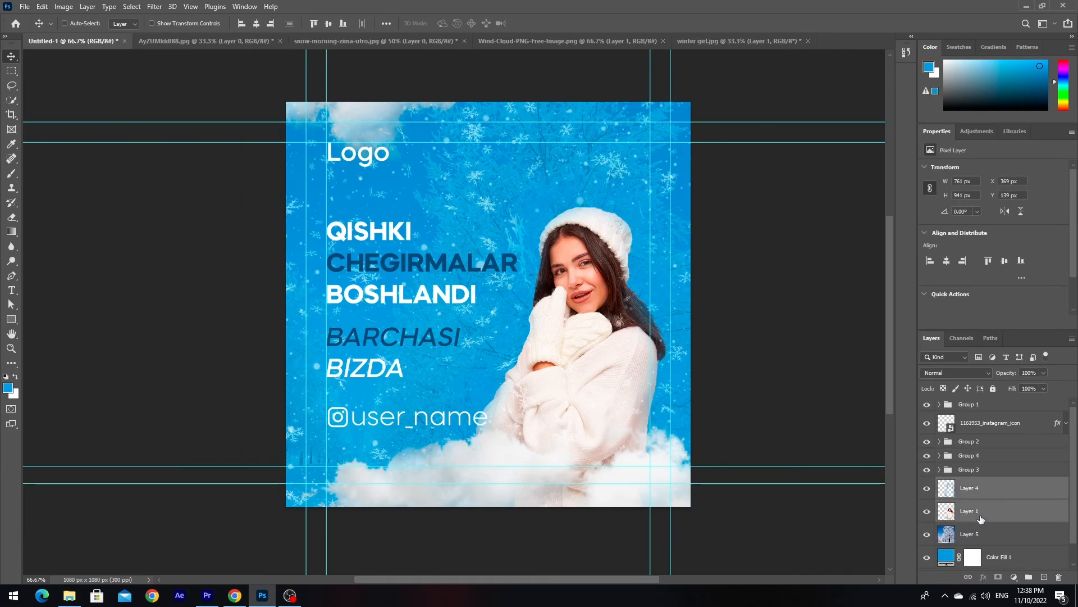
{"action": "key", "text": "ctrl+g"}
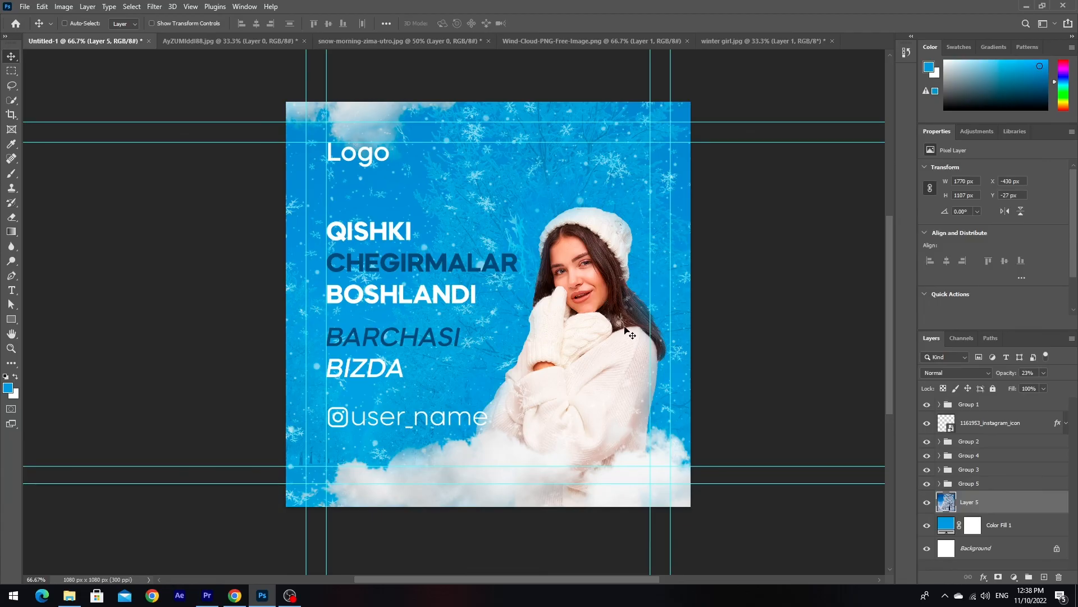